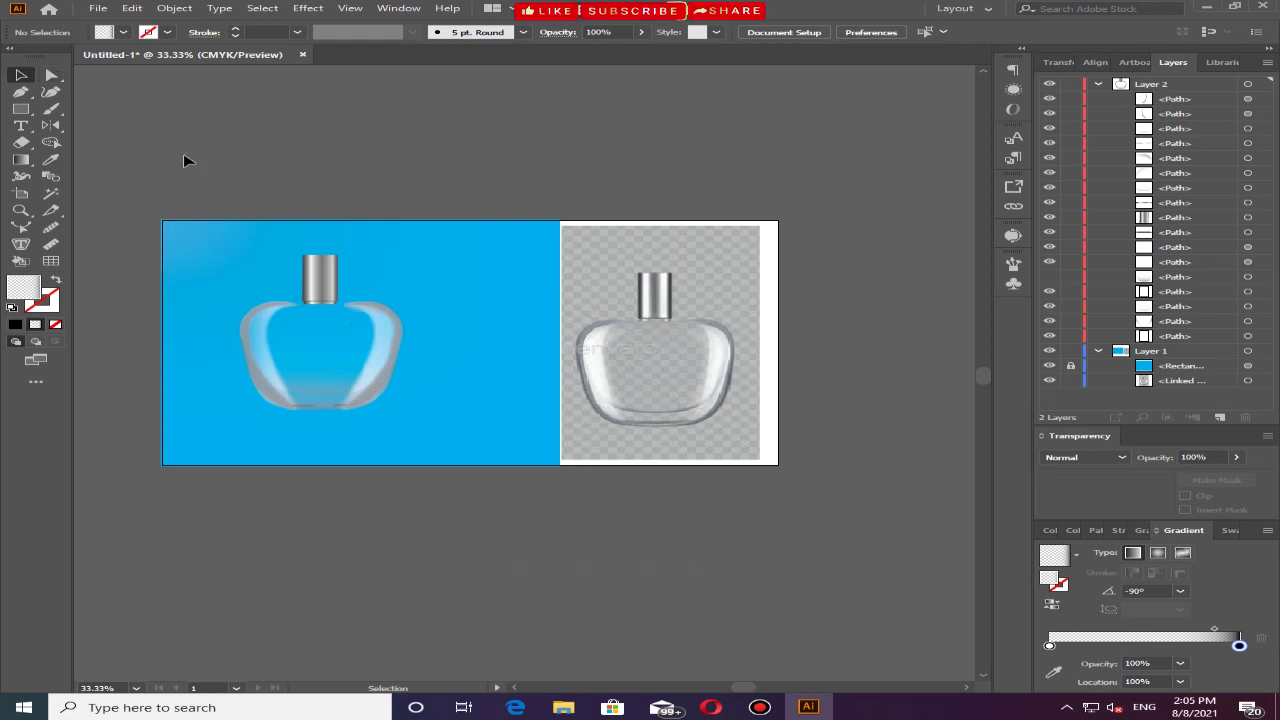
Zoom to about 200% on the bottle cap and start a Pen path left of it
click(20, 91)
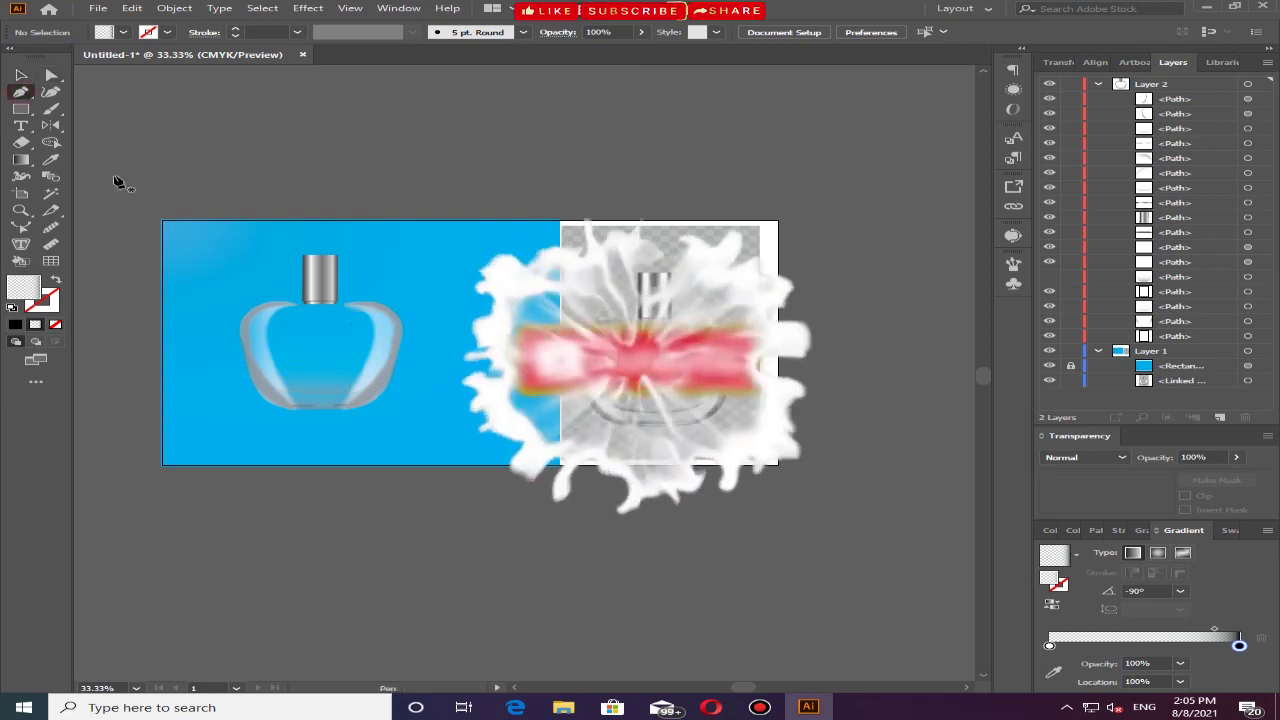
scroll(327, 302, up, 3)
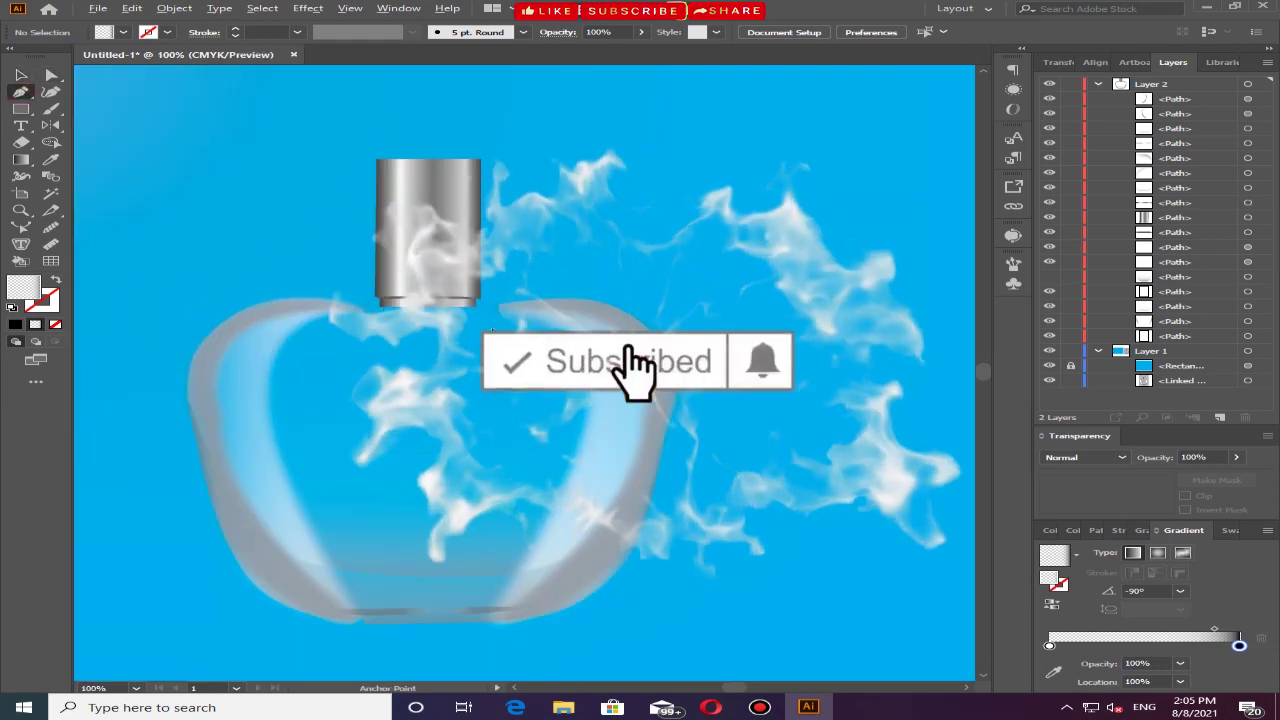
scroll(327, 302, up, 2)
scroll(327, 302, up, 1)
scroll(480, 313, down, 1)
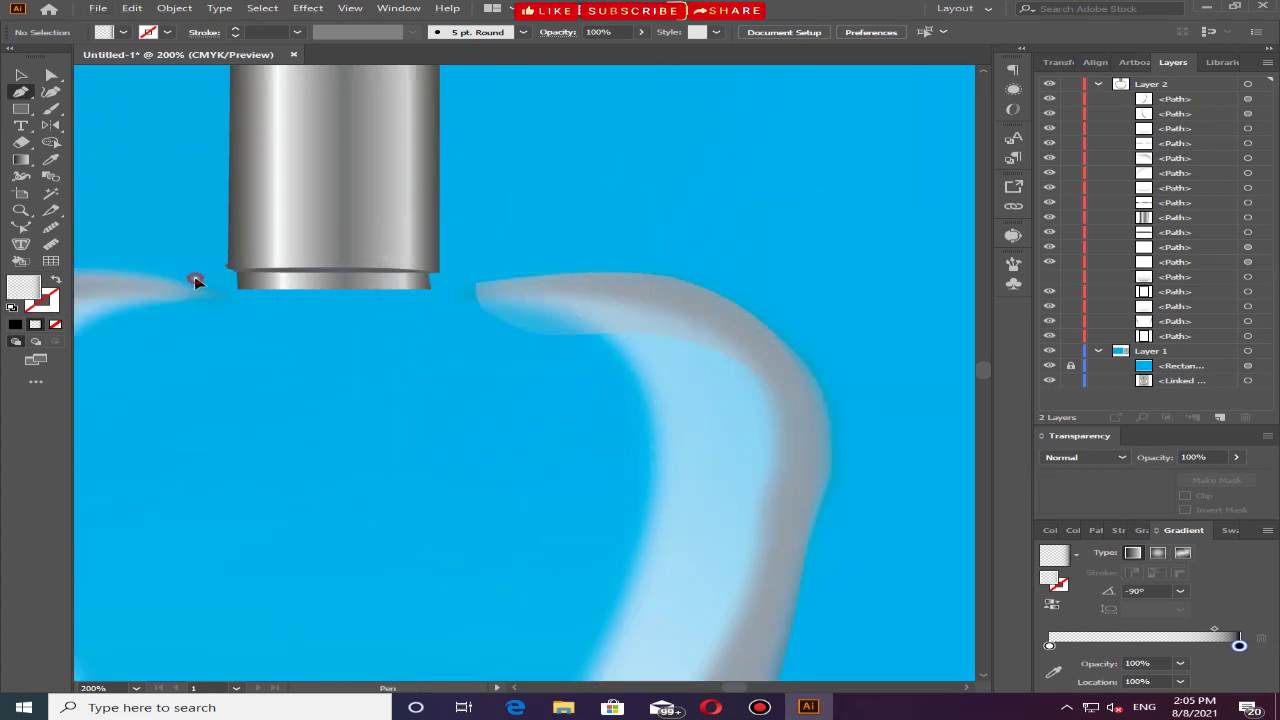
click(195, 279)
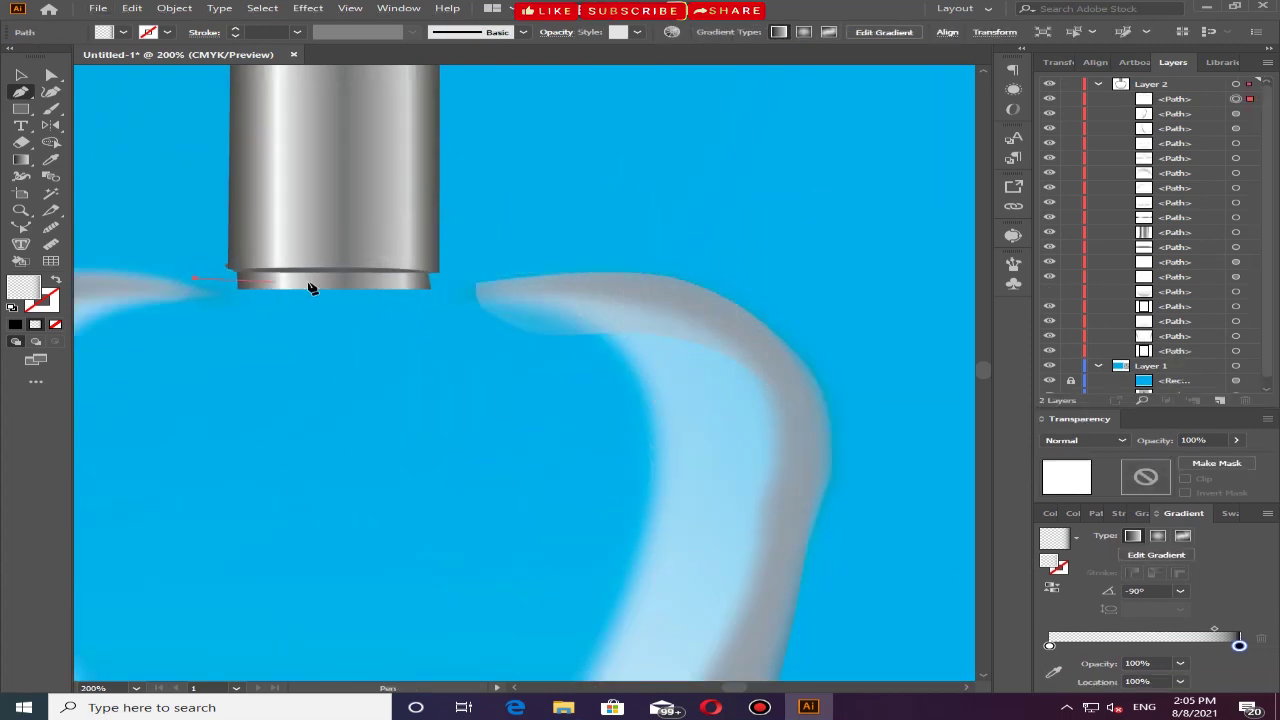
Draw a closed curved strip under the cap following the bottle's shoulder
click(476, 278)
click(507, 300)
drag(554, 351, 523, 363)
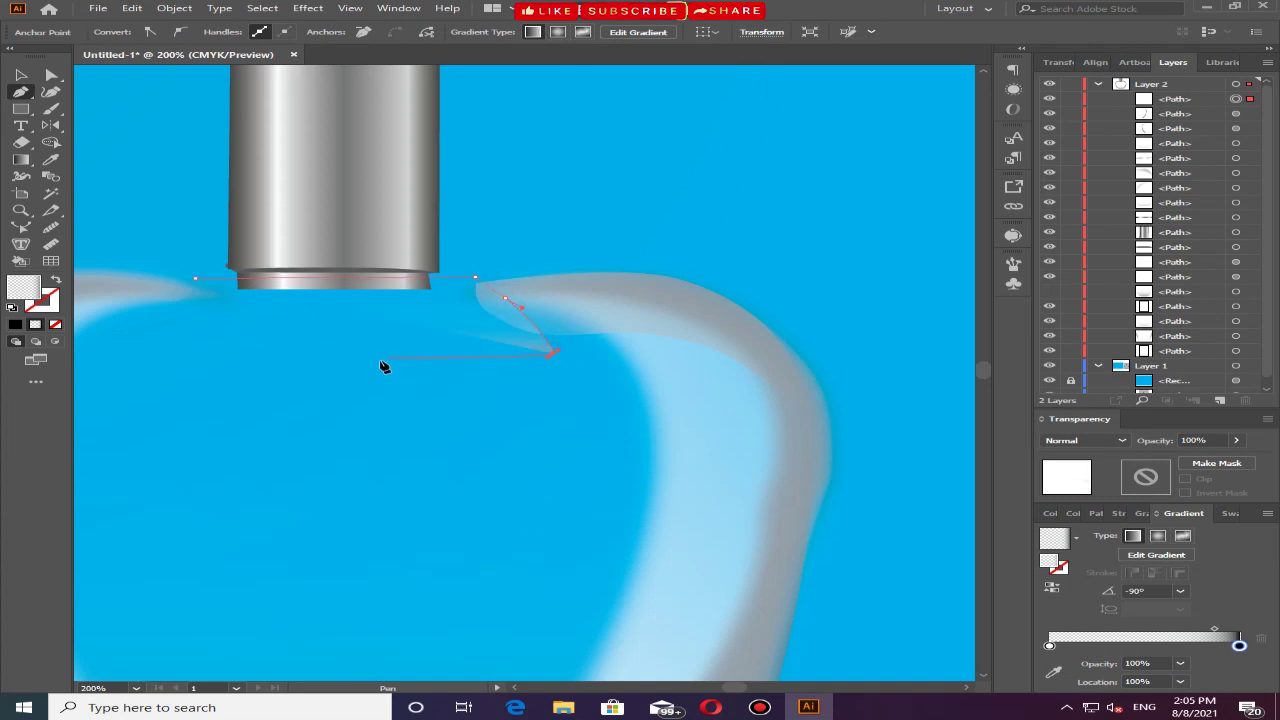
click(300, 364)
drag(214, 349, 127, 307)
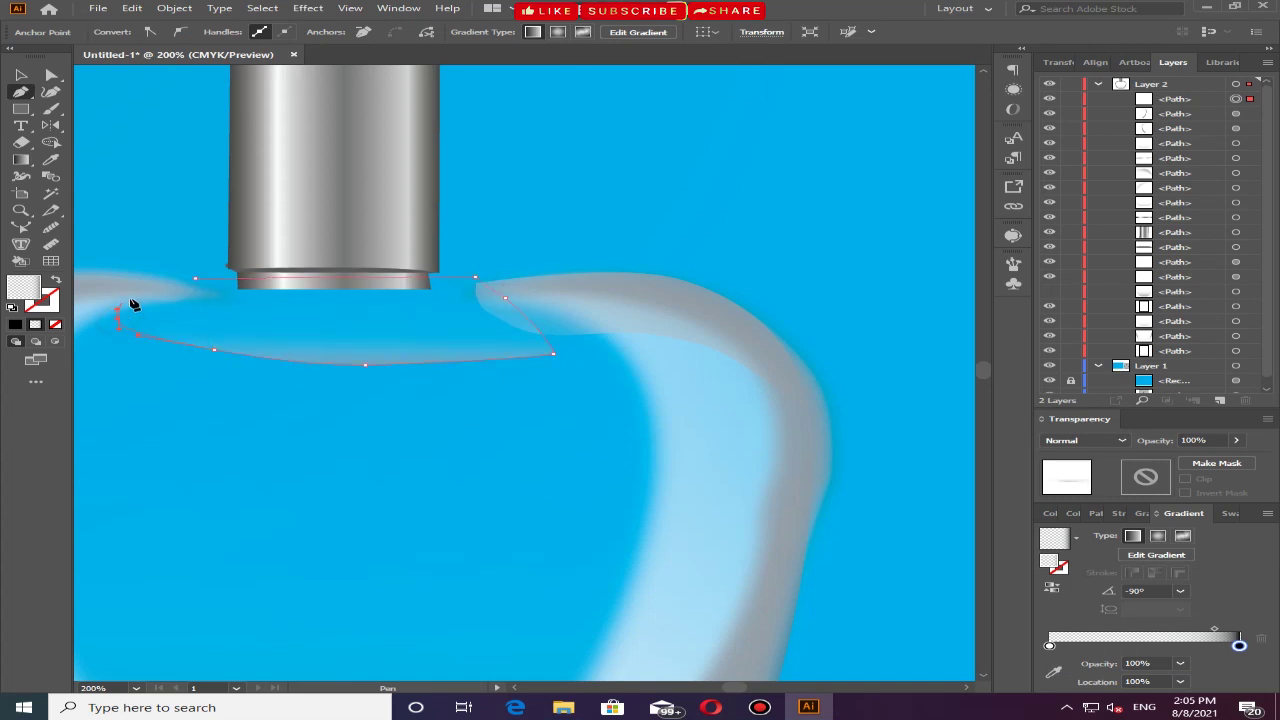
click(194, 279)
Combine the curved shoulder paths with the strip, then select the strip shape
click(15, 75)
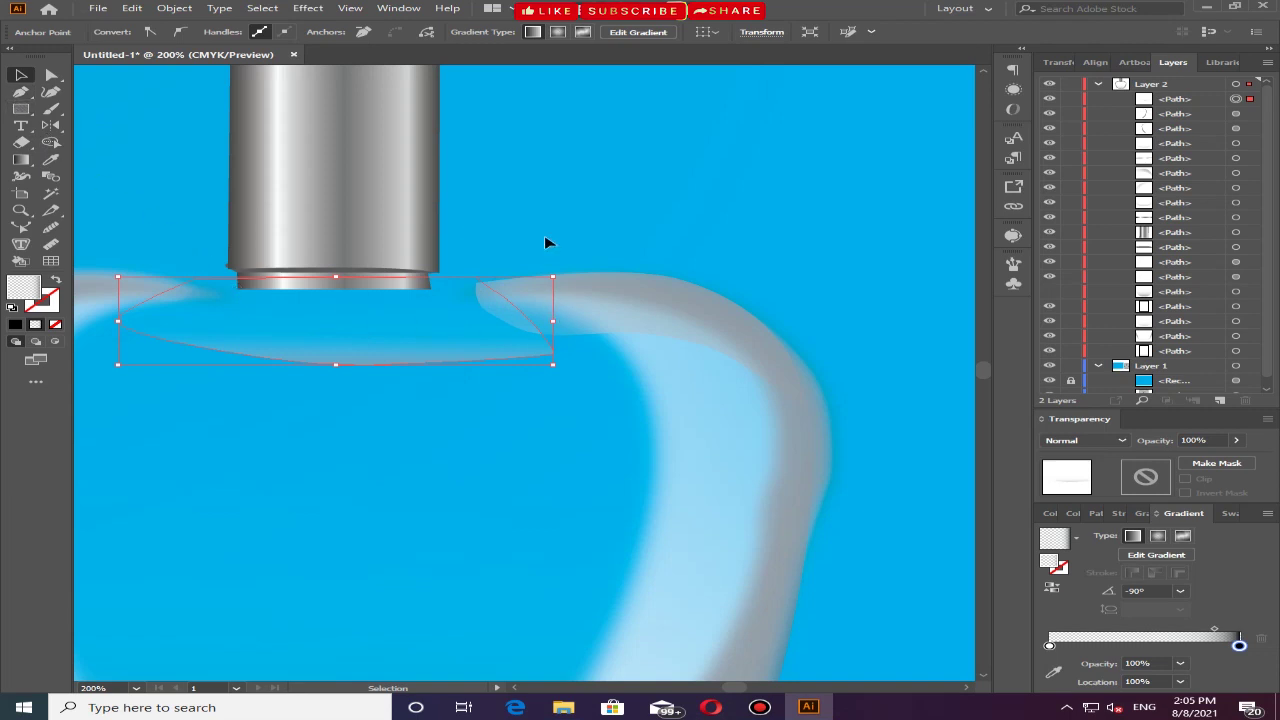
click(460, 332)
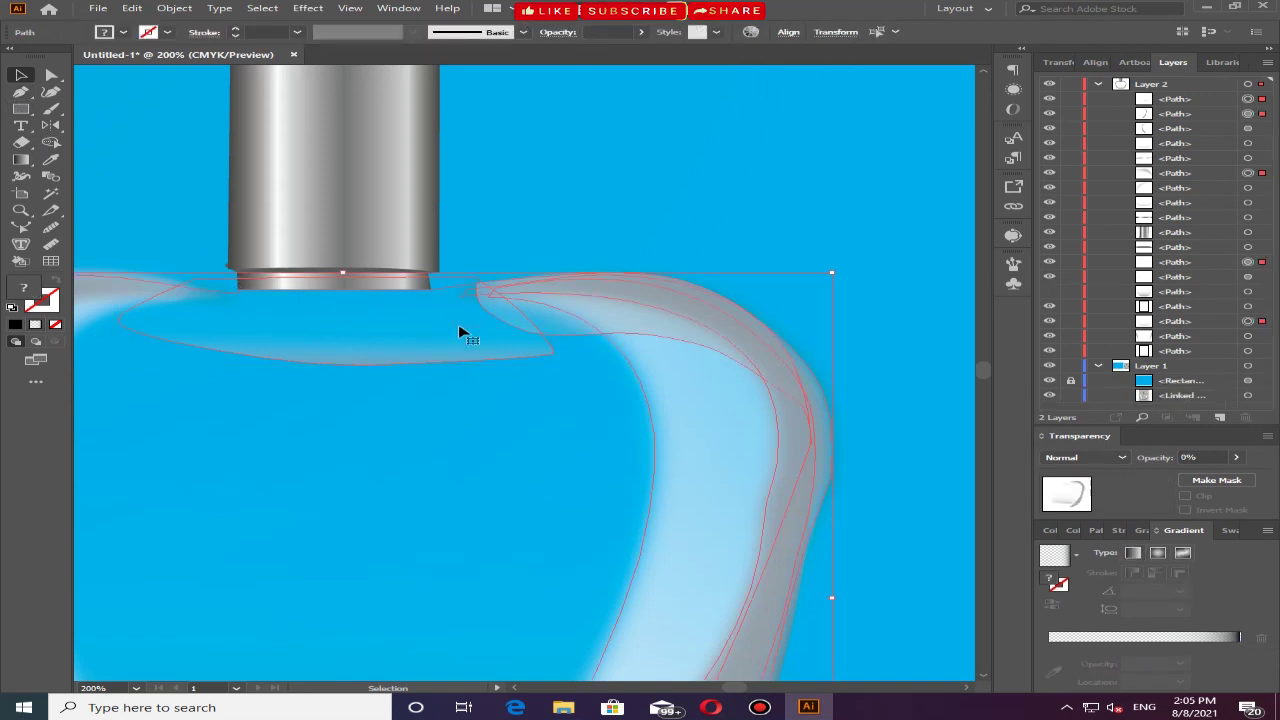
click(51, 142)
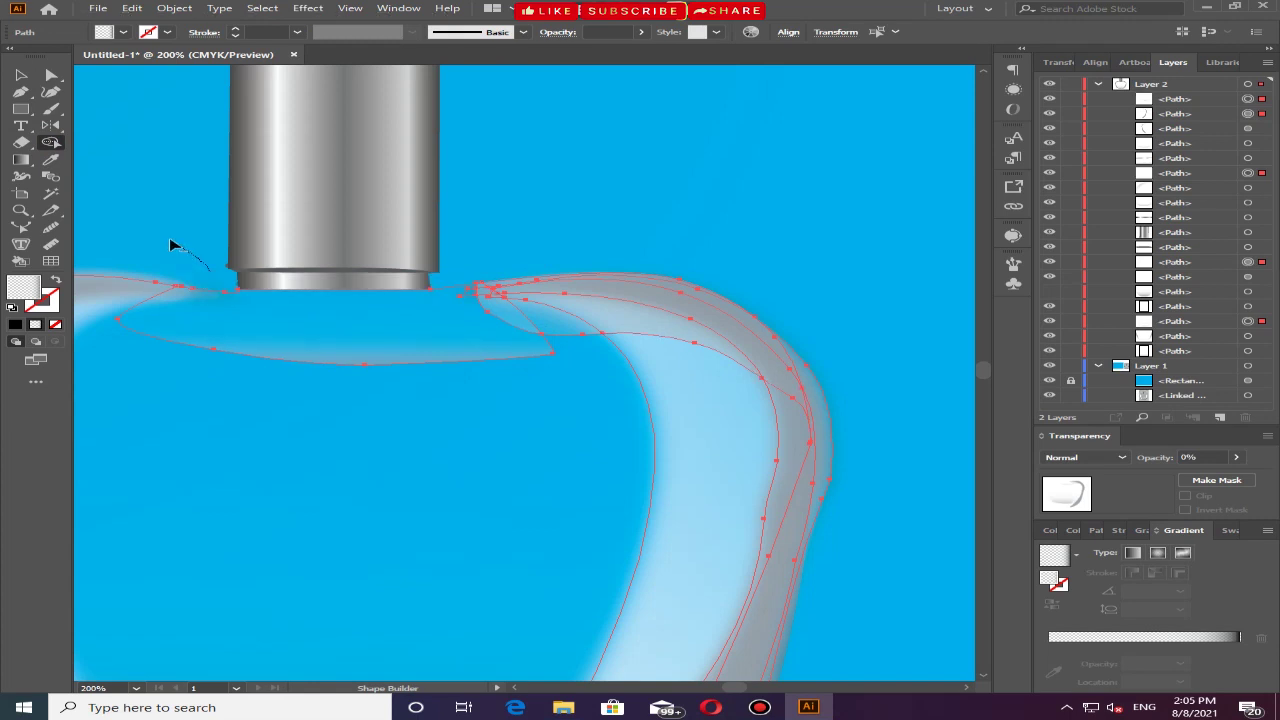
click(20, 75)
click(334, 340)
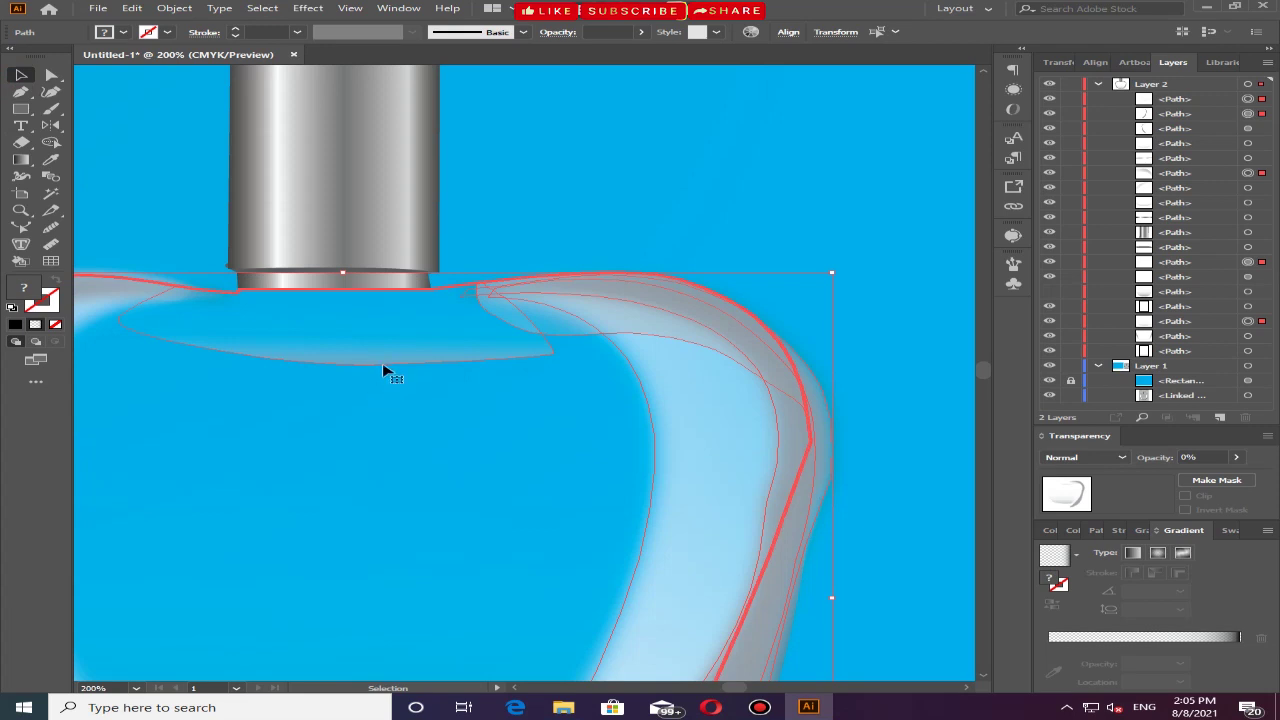
click(530, 161)
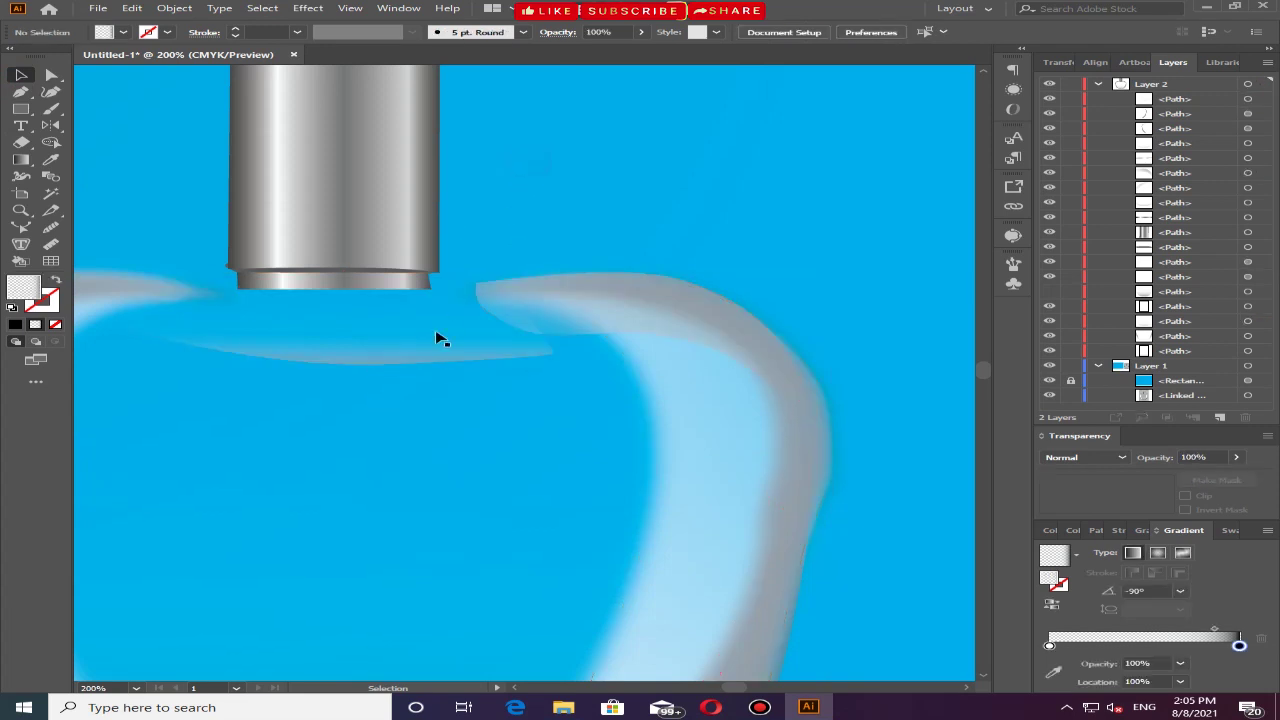
click(403, 358)
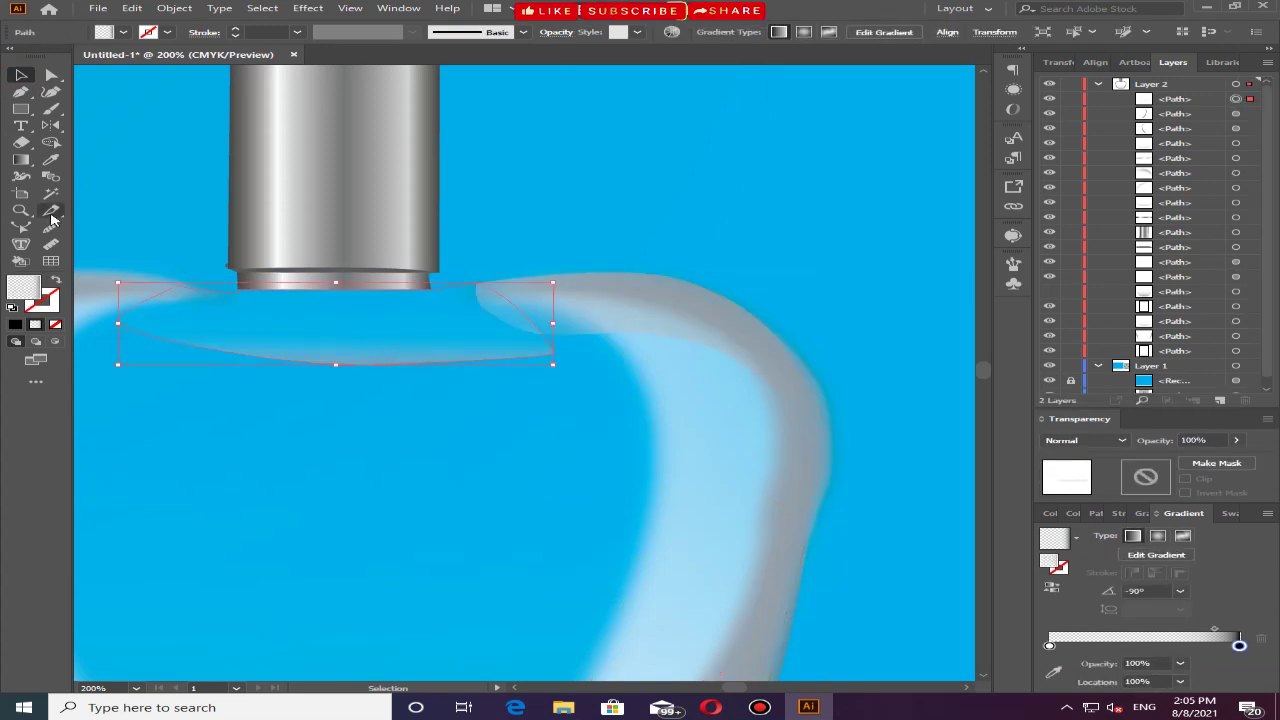
Apply a white-to-transparent gradient across the strip with a white end stop
click(21, 160)
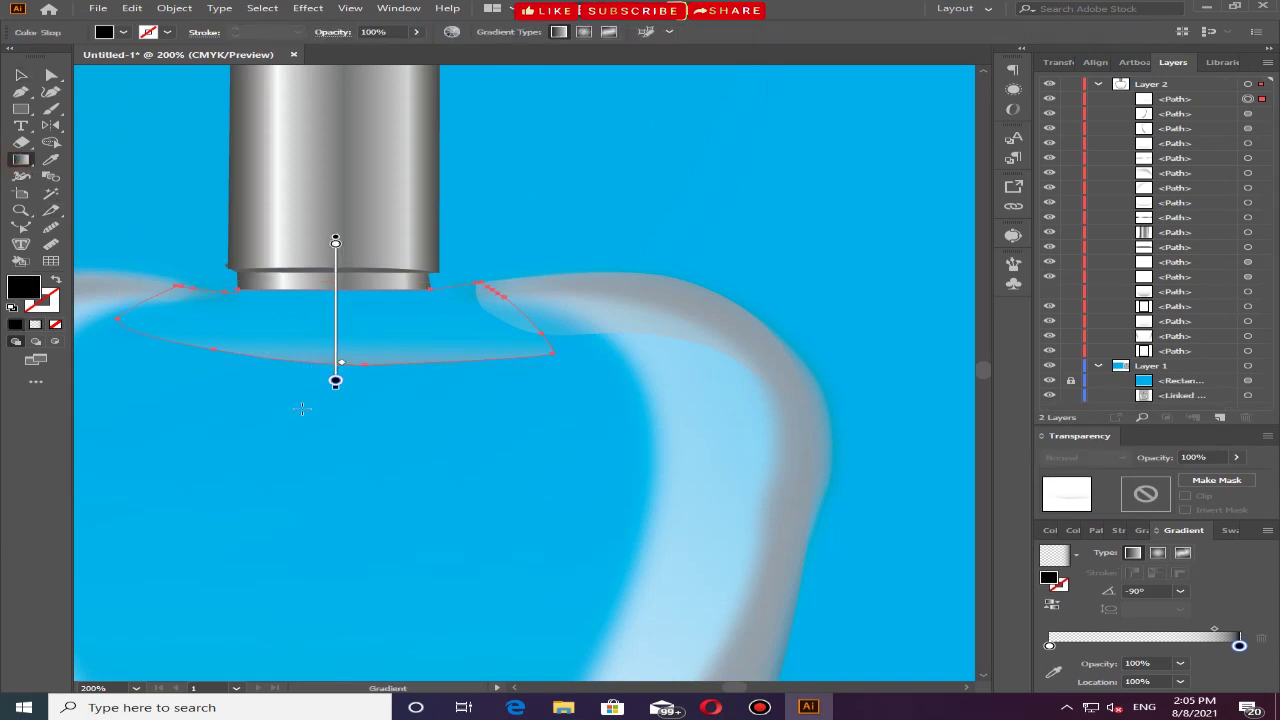
drag(340, 300, 316, 482)
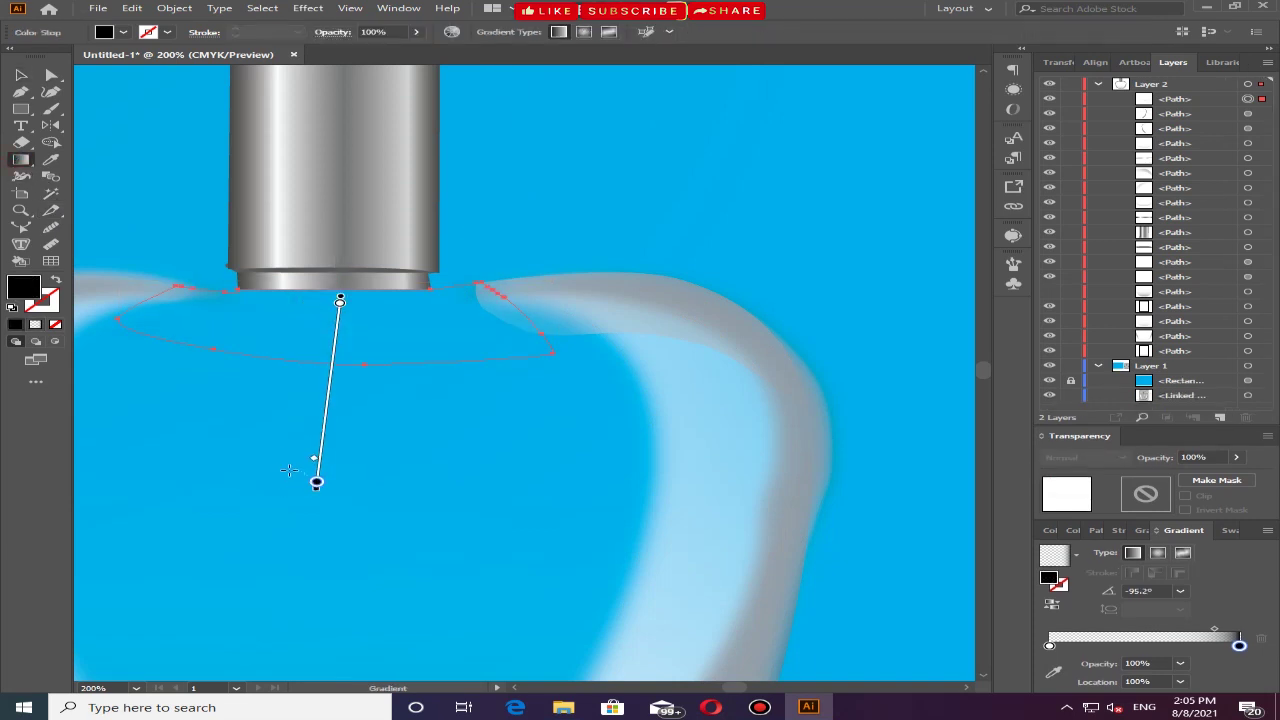
drag(340, 300, 334, 351)
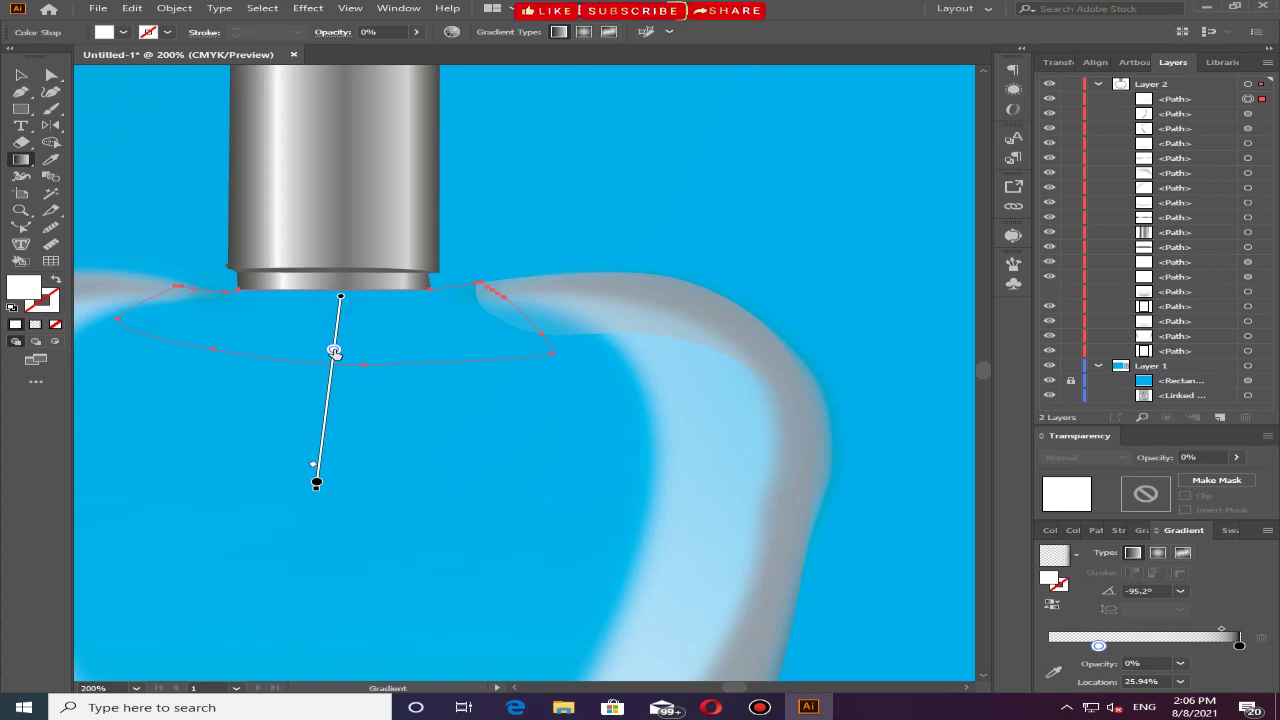
drag(301, 316, 243, 471)
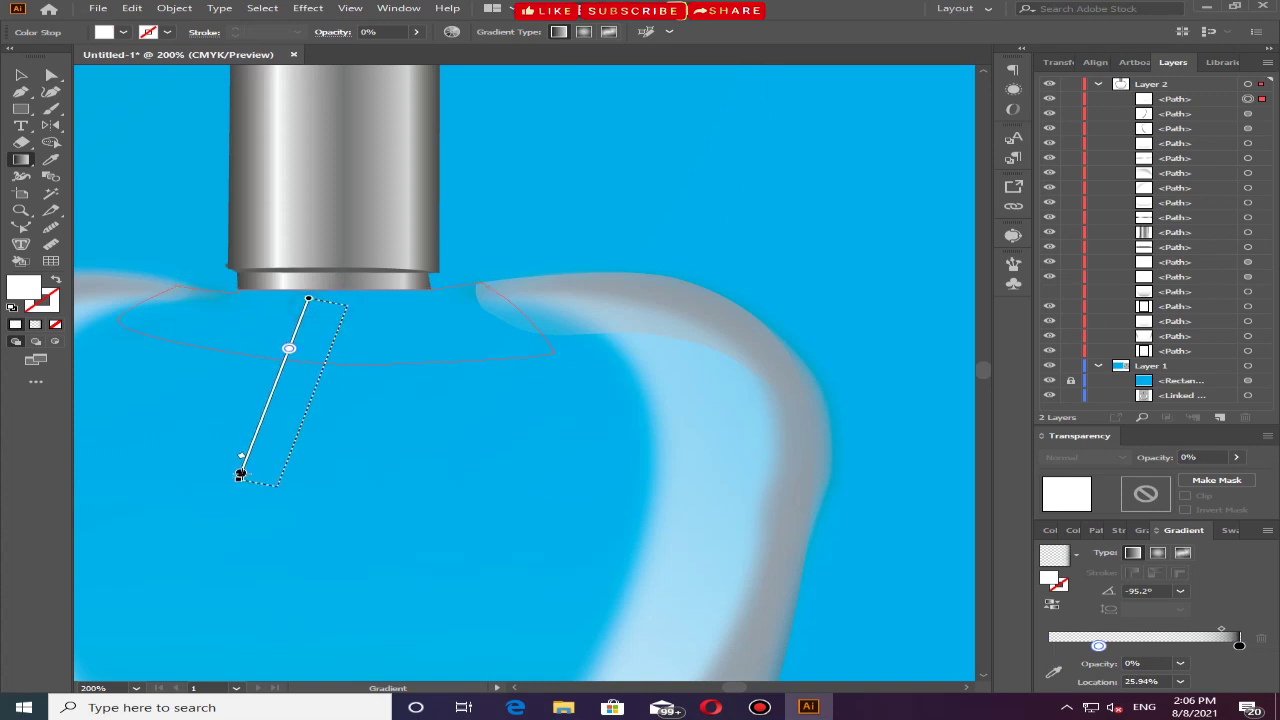
drag(347, 306, 279, 482)
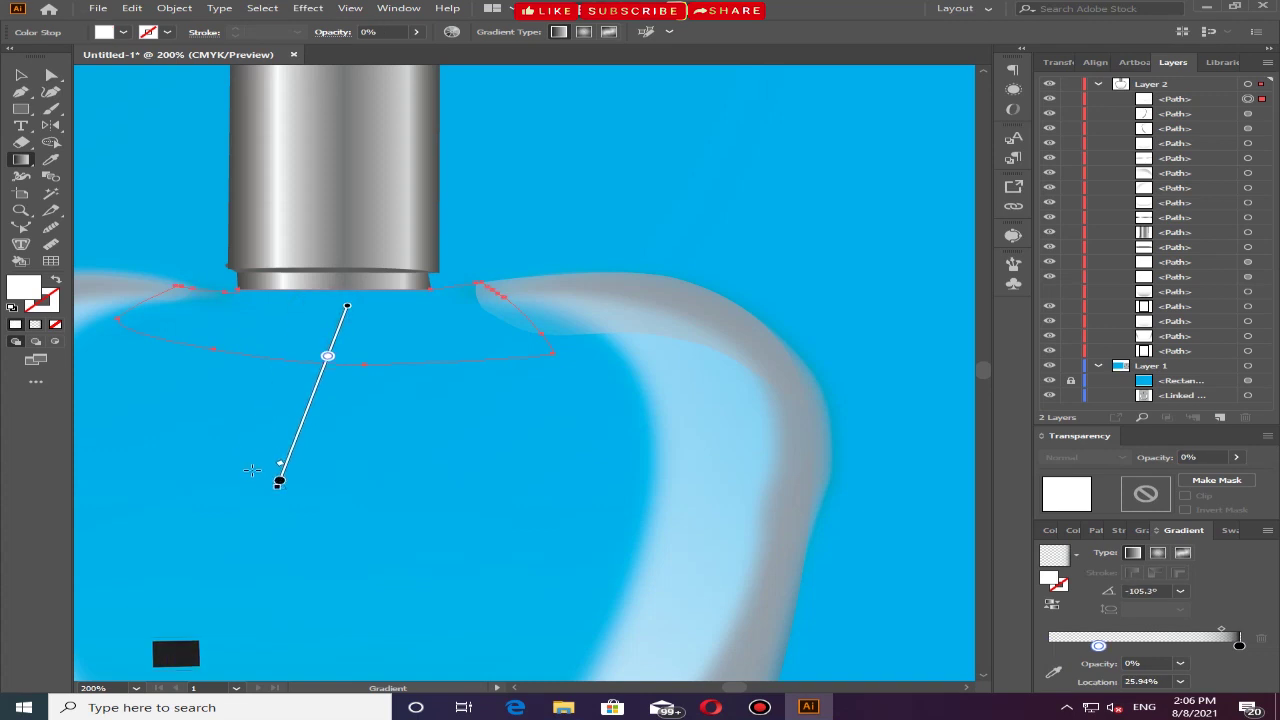
double_click(1239, 646)
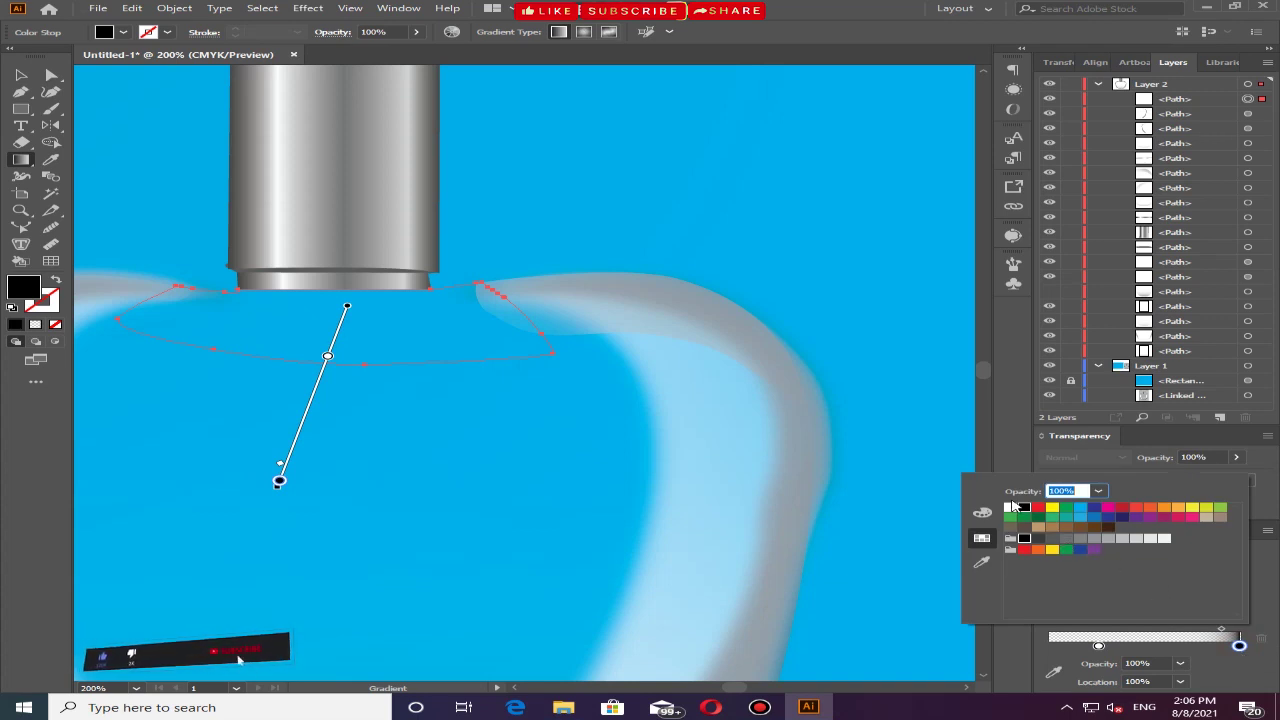
click(1010, 507)
click(1176, 664)
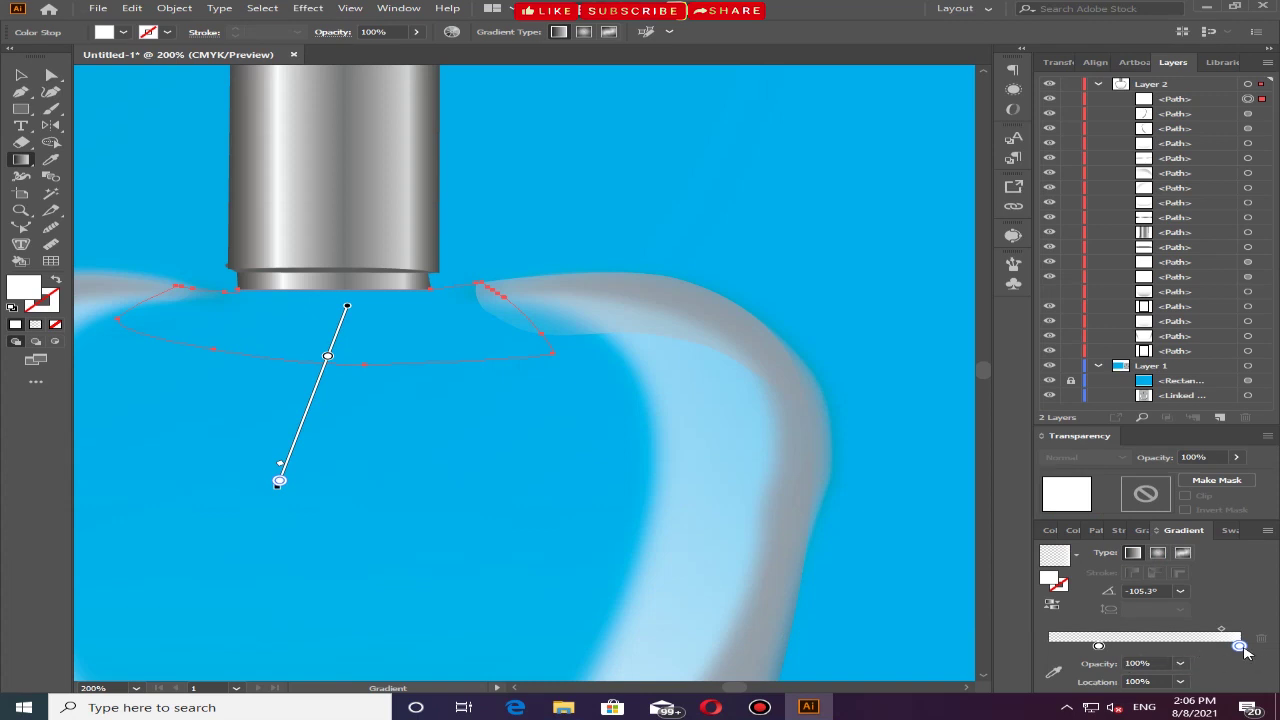
Run the gradient straight up toward the cap and move its midpoint and transparent stop
drag(296, 454, 348, 297)
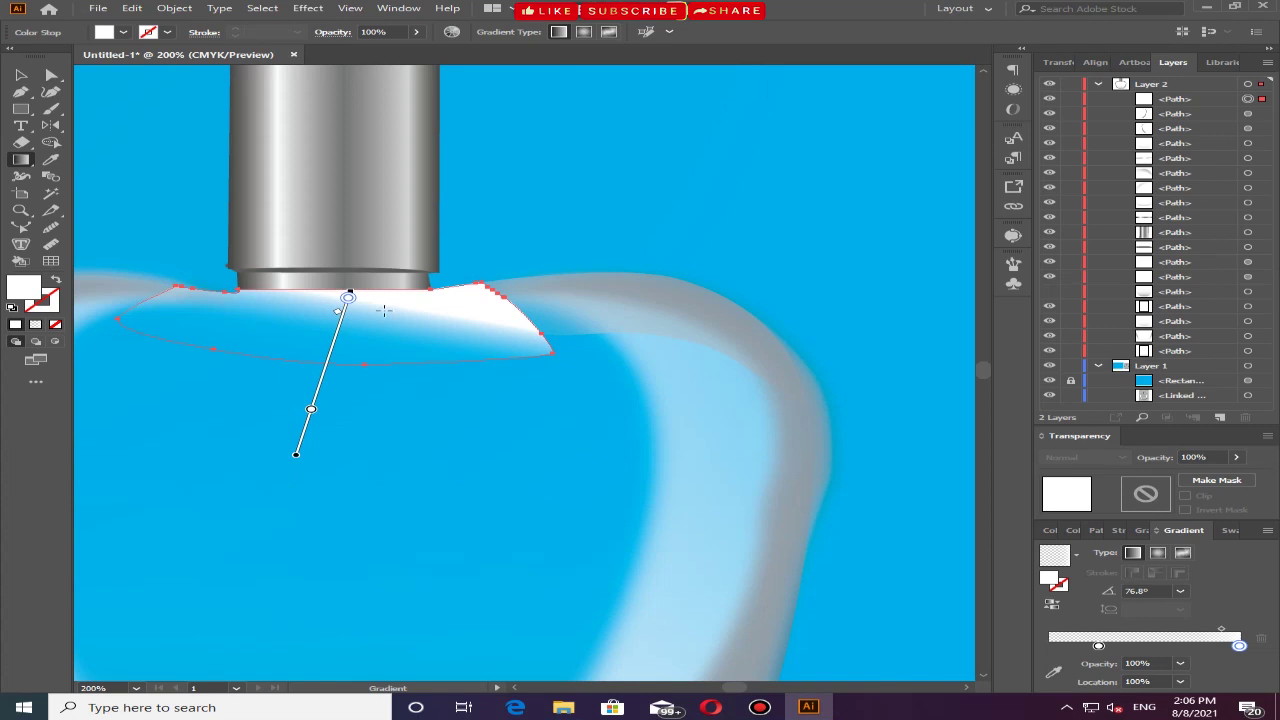
drag(334, 441, 338, 163)
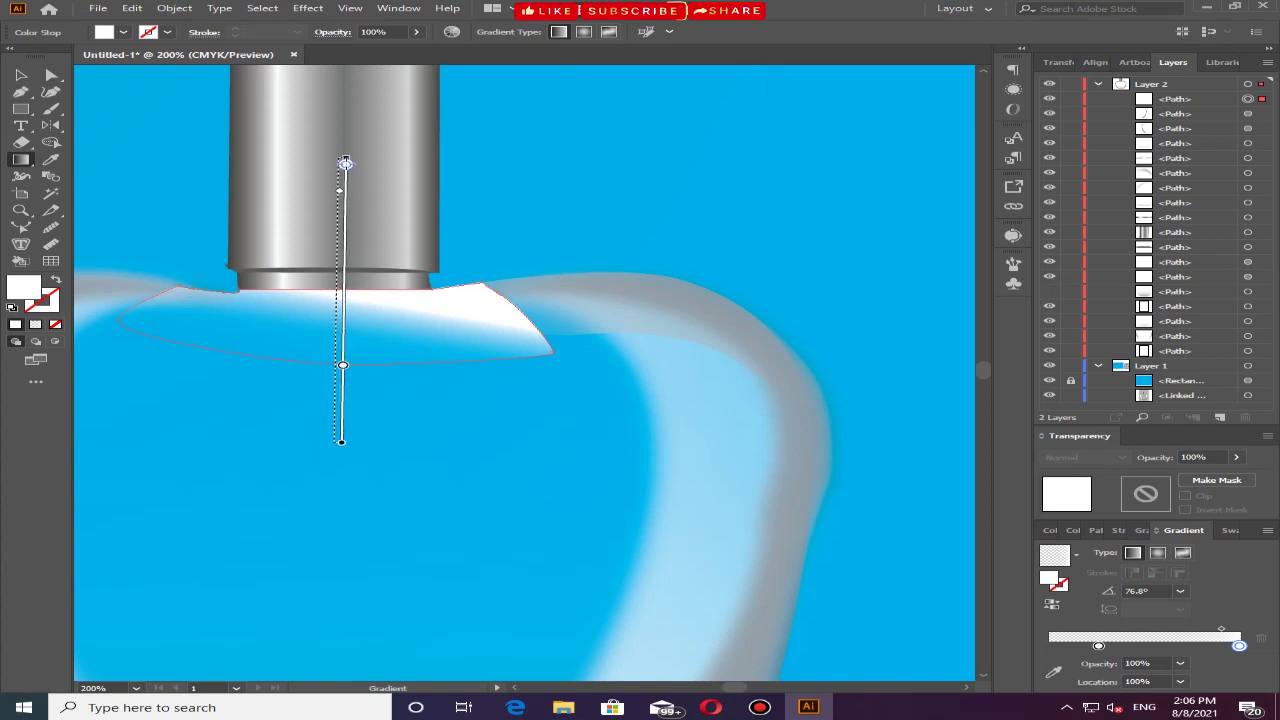
drag(332, 195, 326, 290)
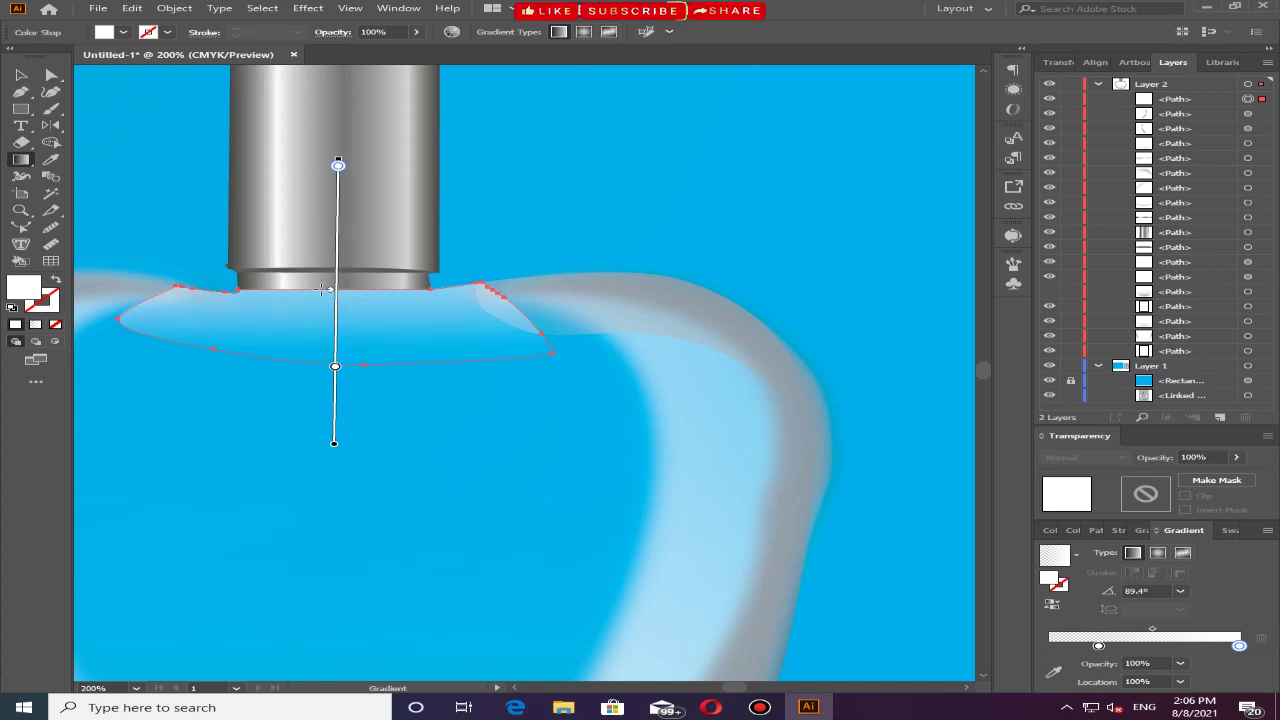
drag(334, 370, 336, 346)
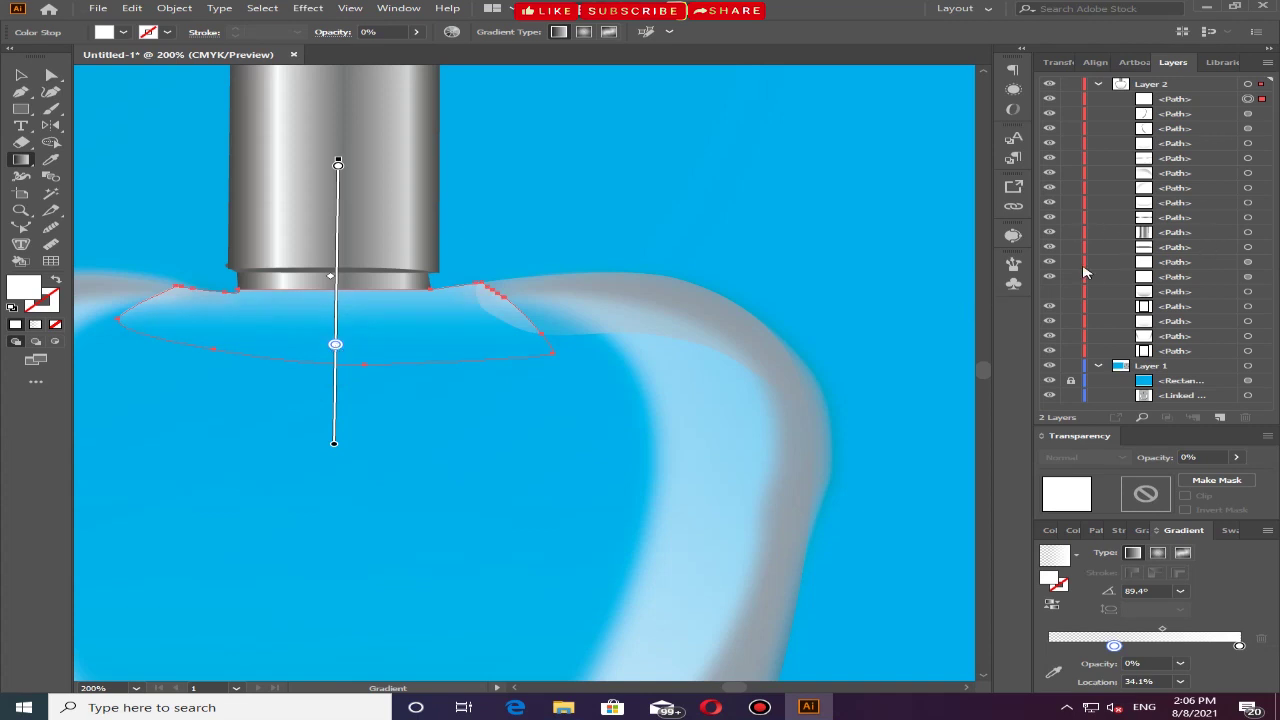
Move the strip lower in the Layers stacking order and deselect it
click(1210, 100)
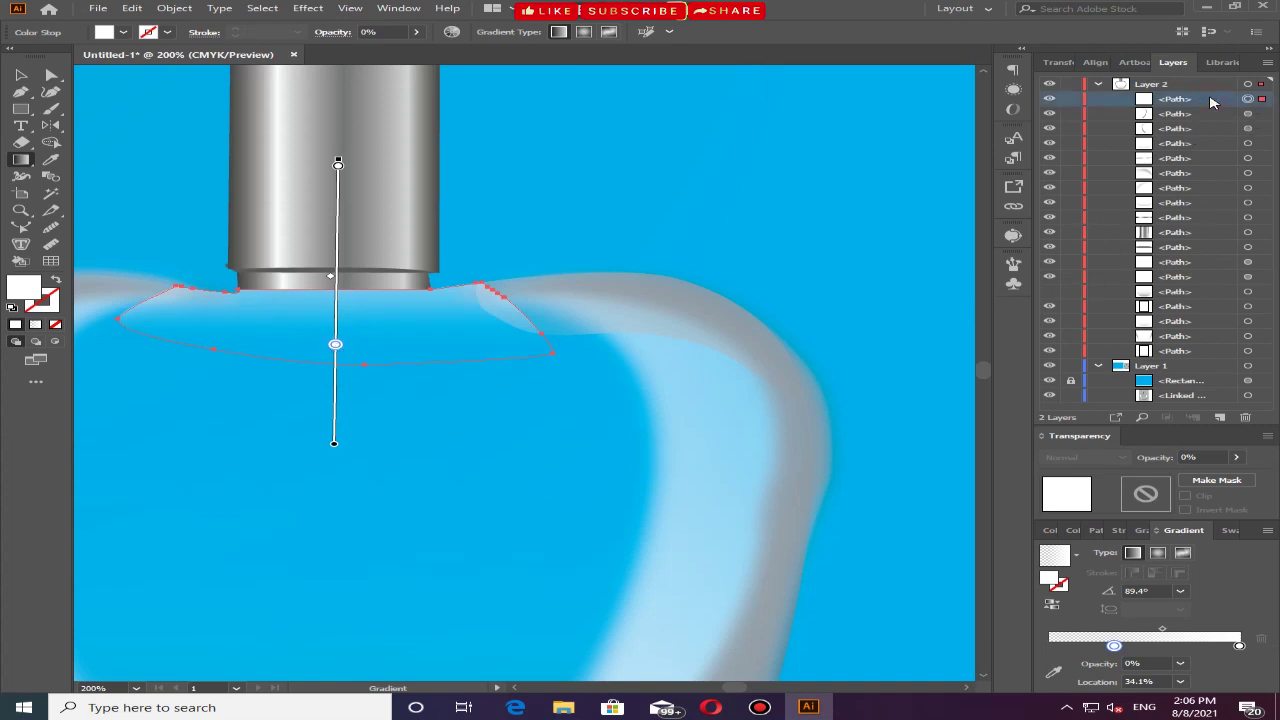
drag(1210, 108, 1210, 258)
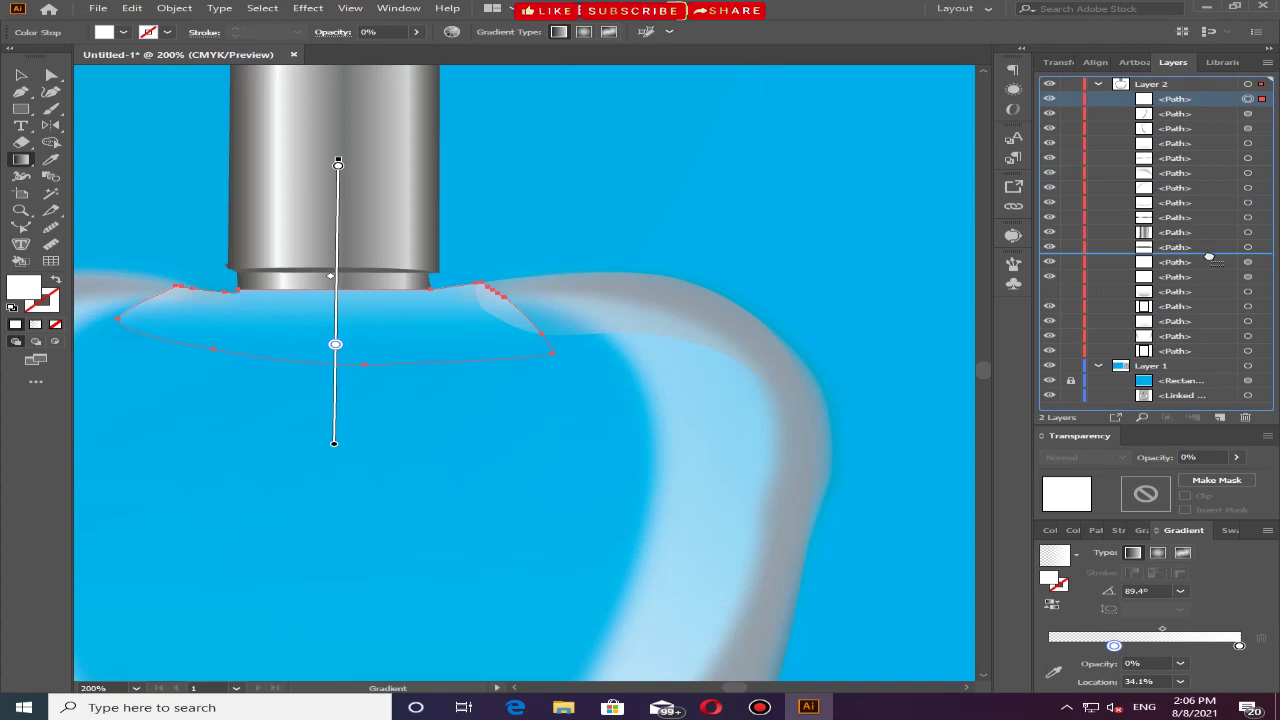
drag(1210, 258, 1210, 255)
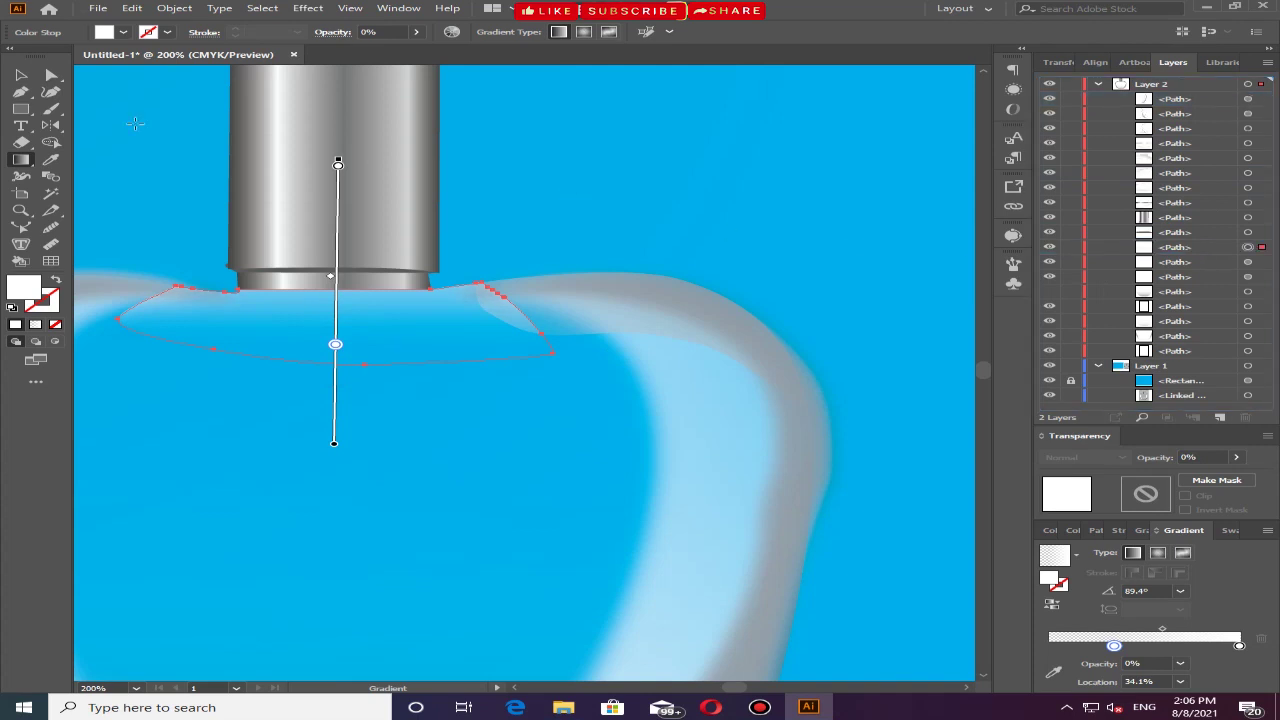
click(21, 75)
click(610, 195)
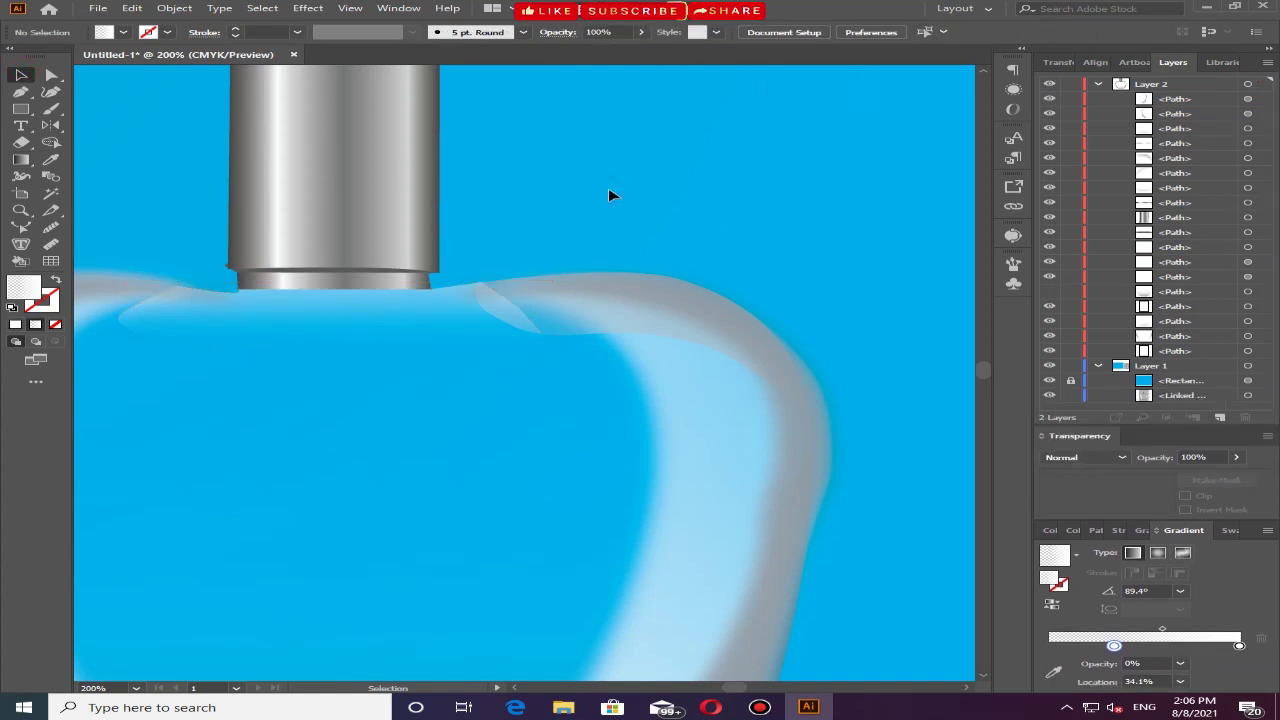
Select the translucent highlight running along the bottle's top shoulder
click(425, 310)
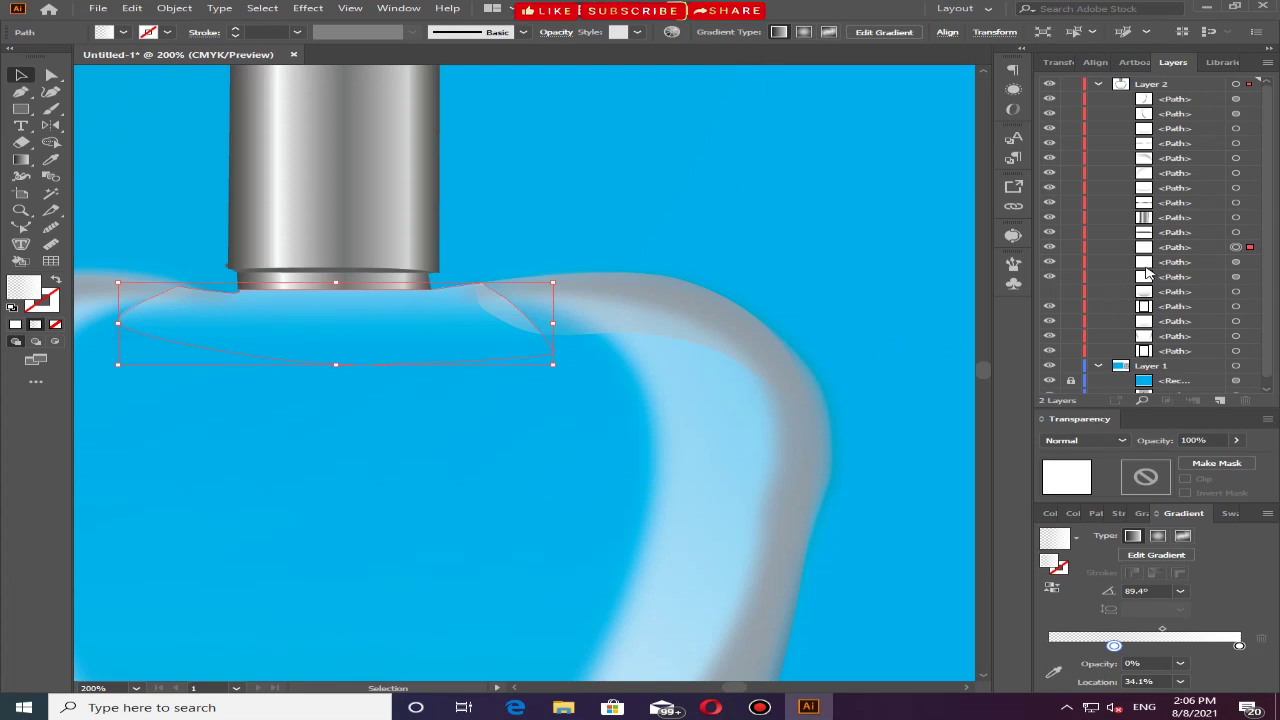
click(683, 315)
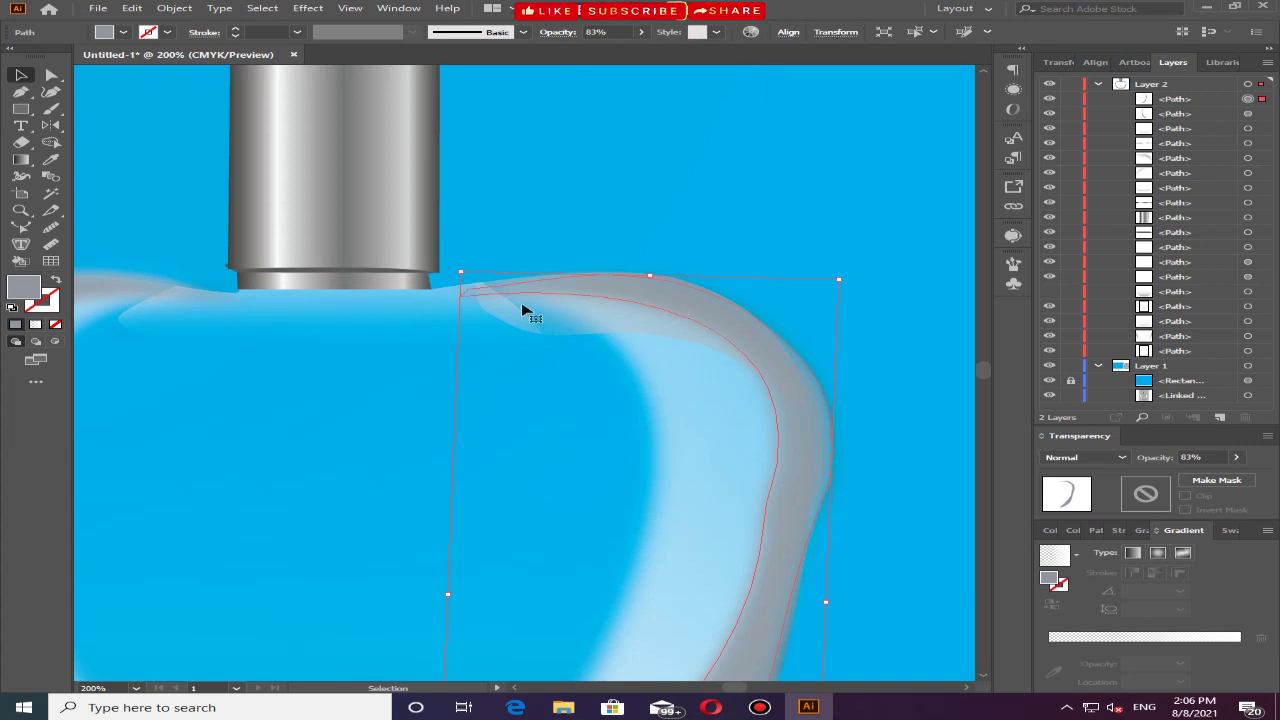
click(550, 193)
click(571, 330)
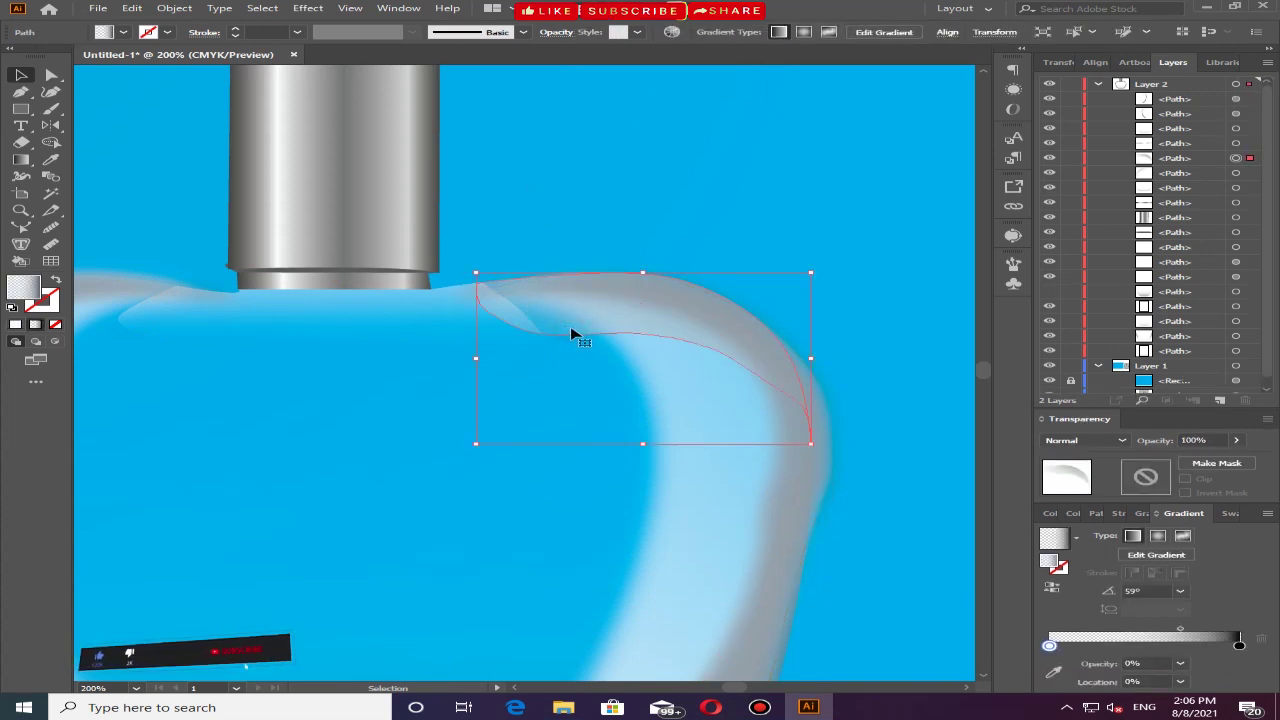
click(505, 231)
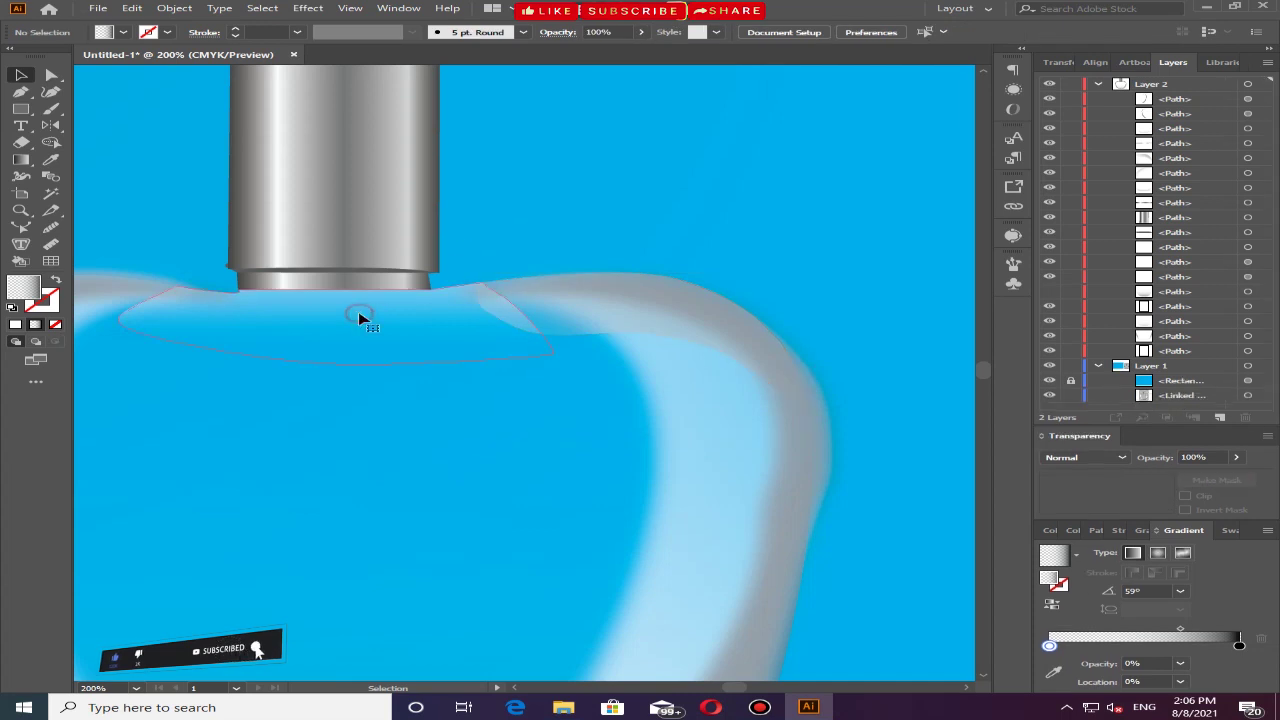
click(362, 318)
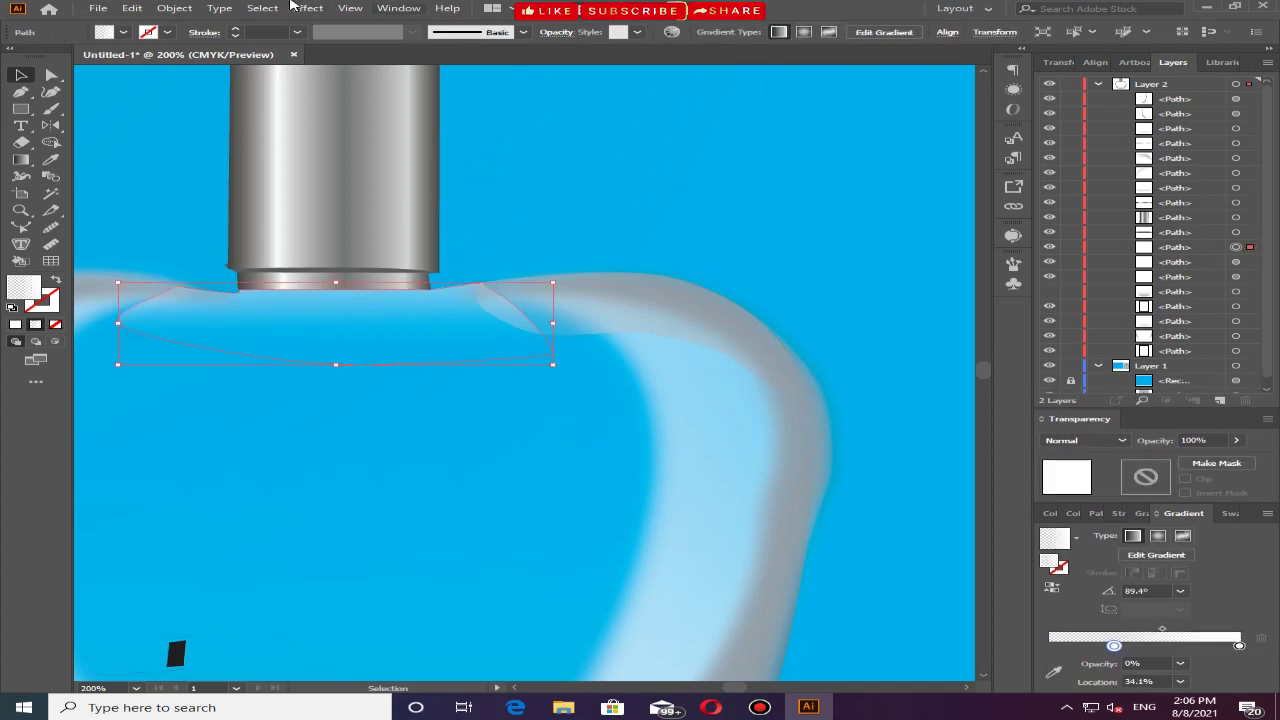
Apply a 26-pixel Gaussian Blur to the highlight and deselect it
click(307, 9)
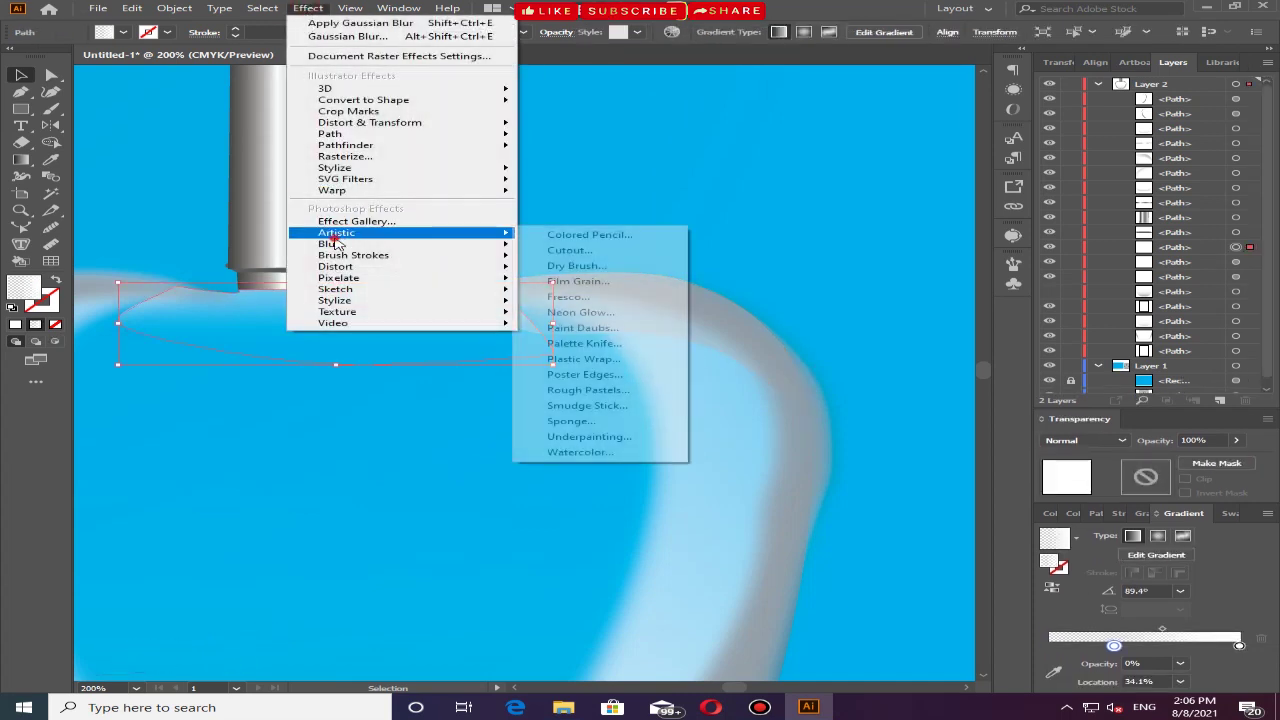
mouse_move(330, 244)
click(587, 246)
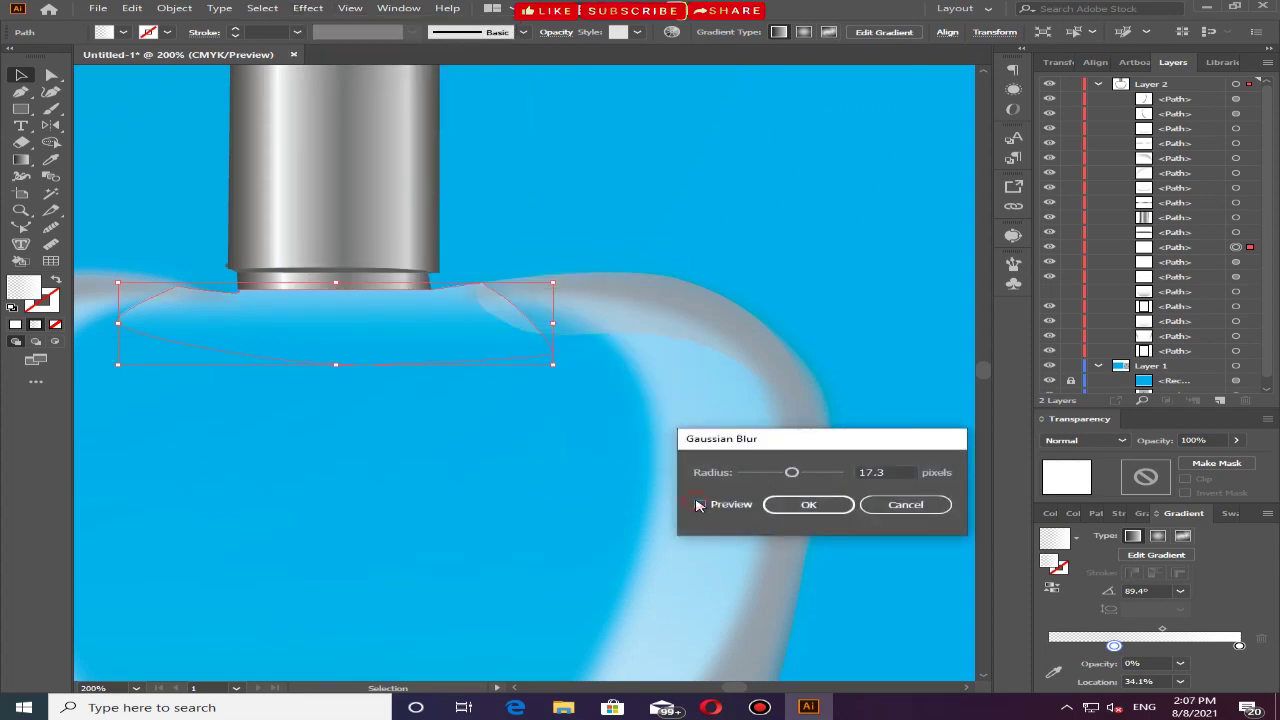
click(698, 505)
mouse_move(793, 476)
mouse_down()
mouse_move(820, 476)
mouse_move(798, 476)
mouse_up()
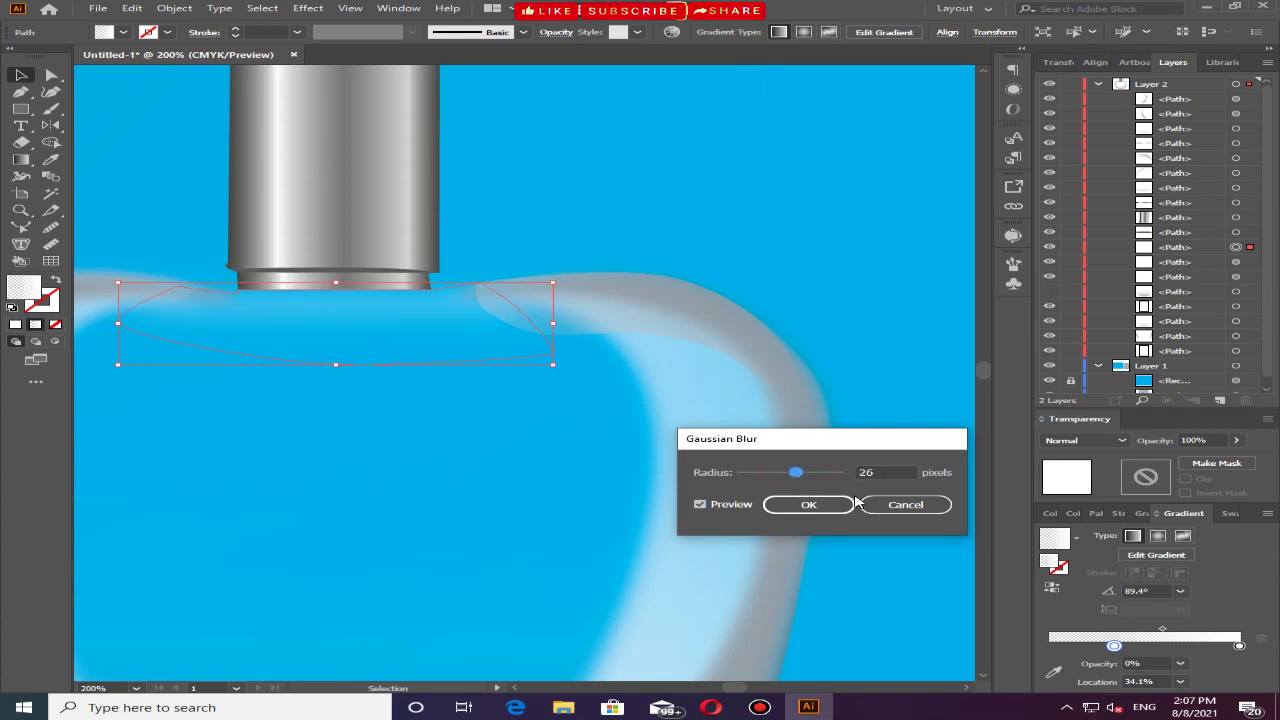
click(808, 504)
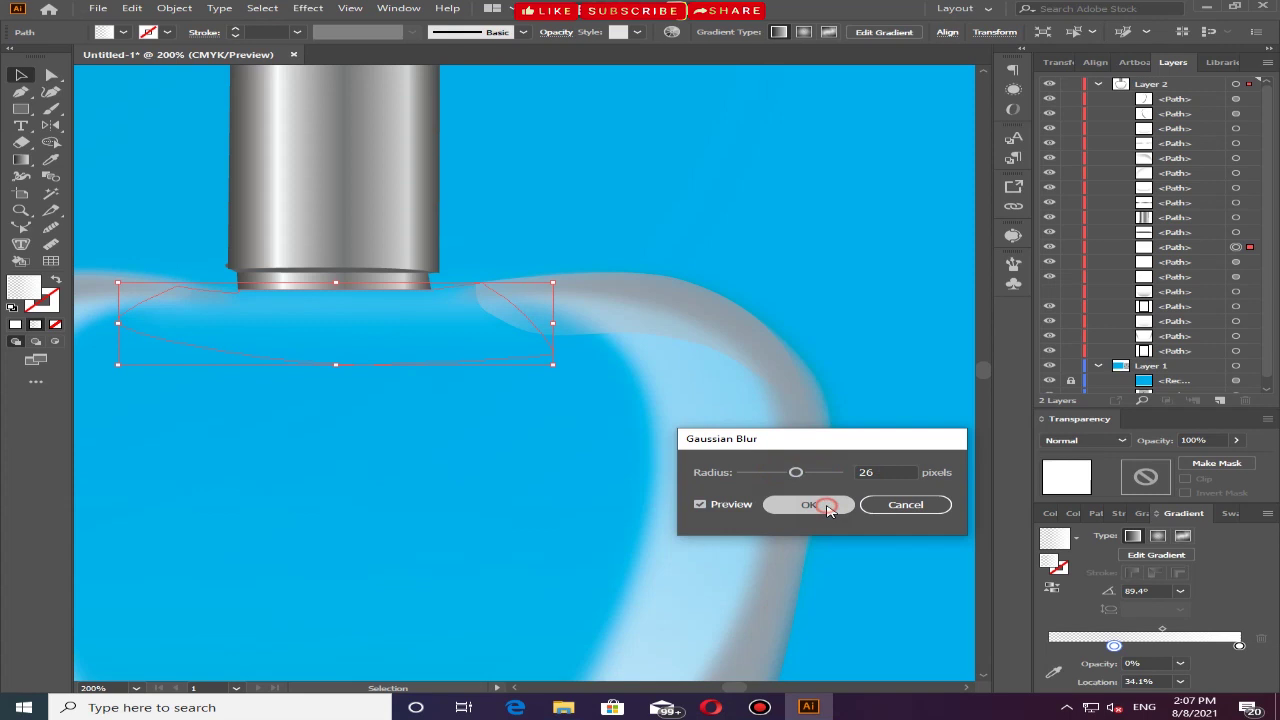
click(709, 200)
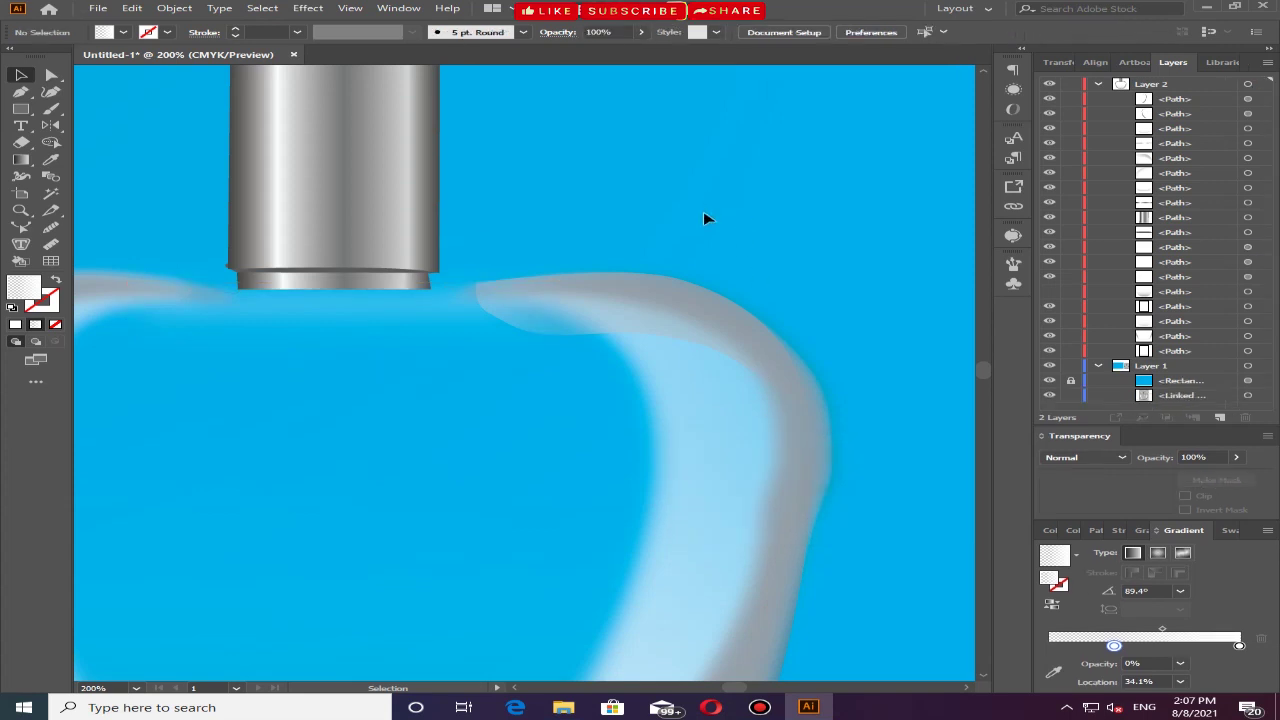
Paint two short trial brush strokes beside the cap neck, then undo them
scroll(700, 219, down, 2)
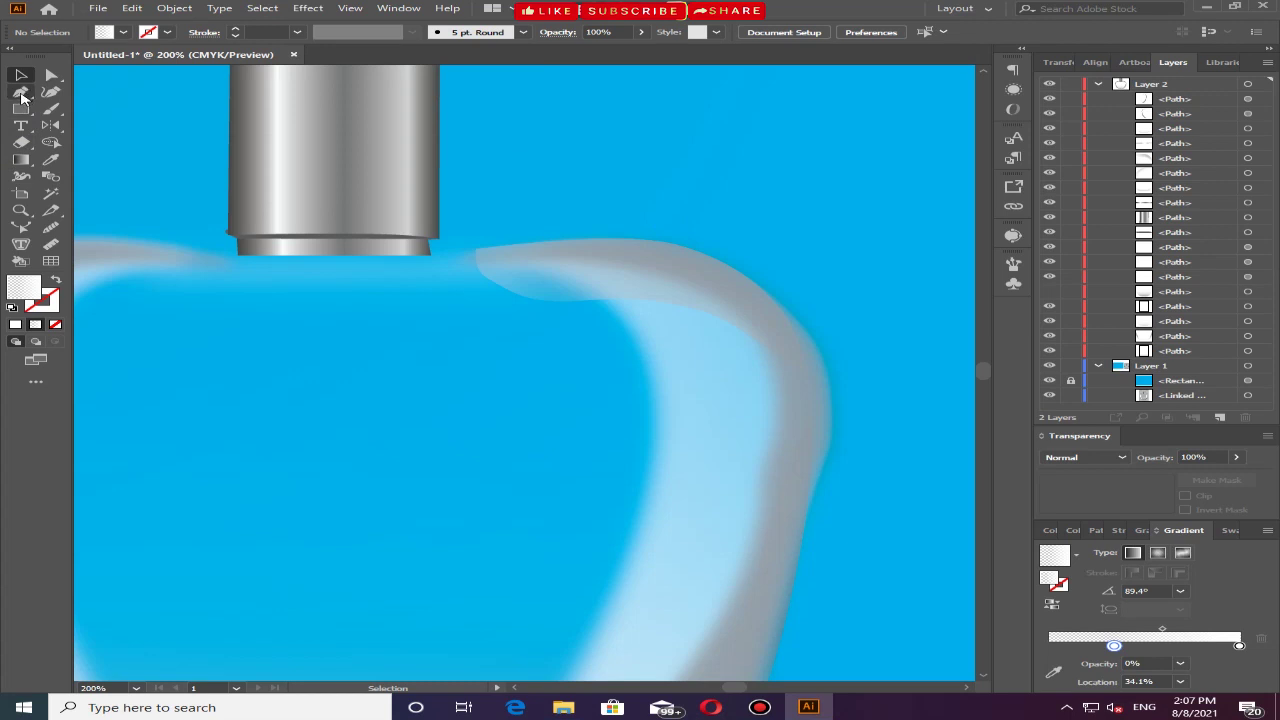
click(50, 110)
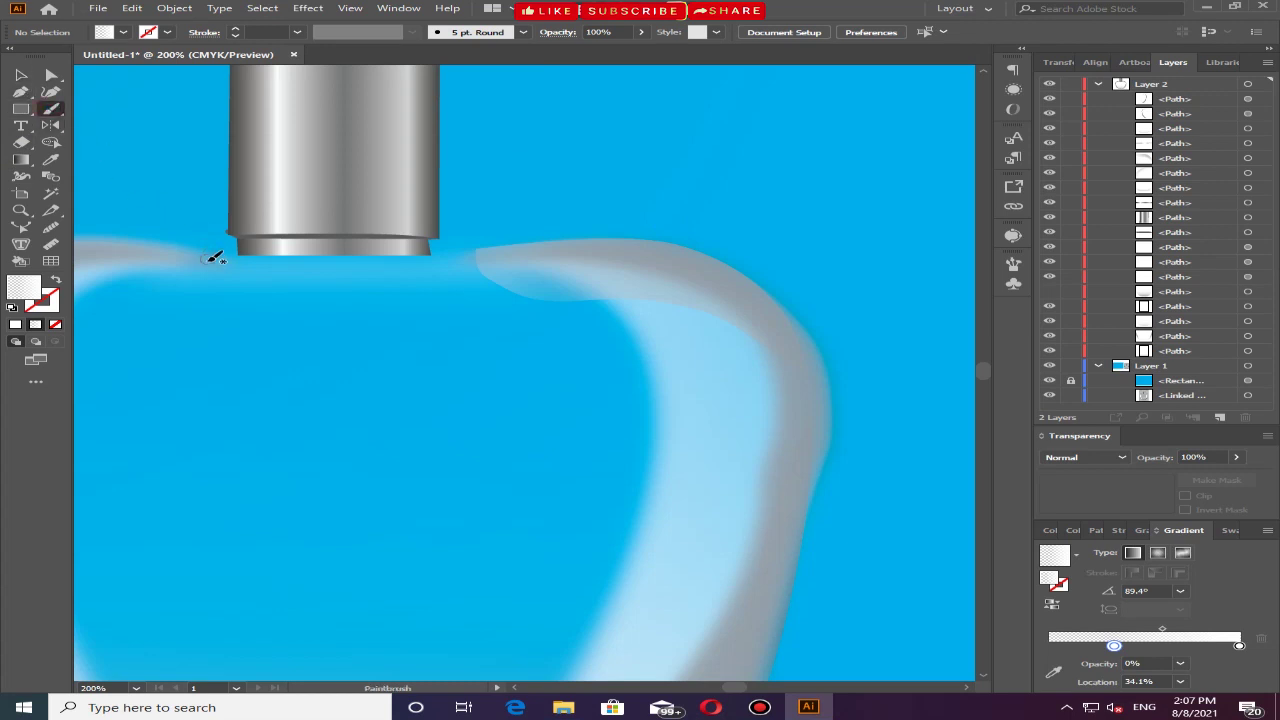
drag(192, 254, 244, 256)
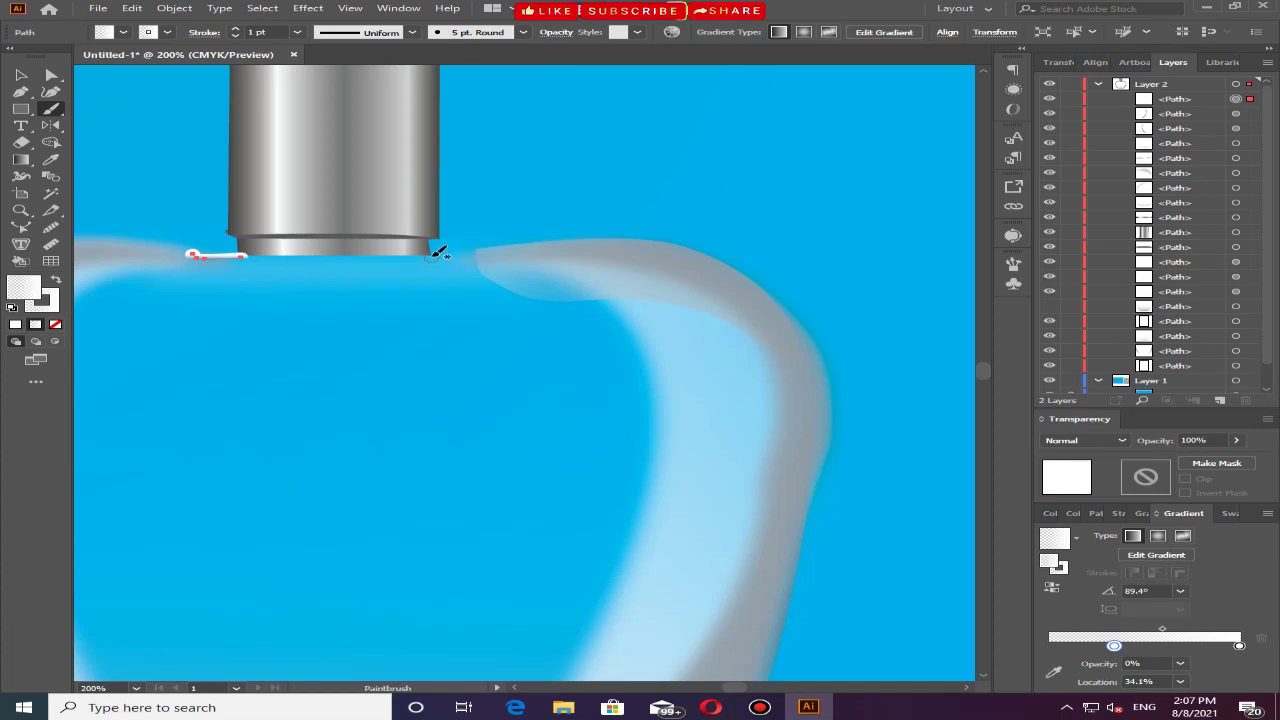
drag(430, 254, 478, 255)
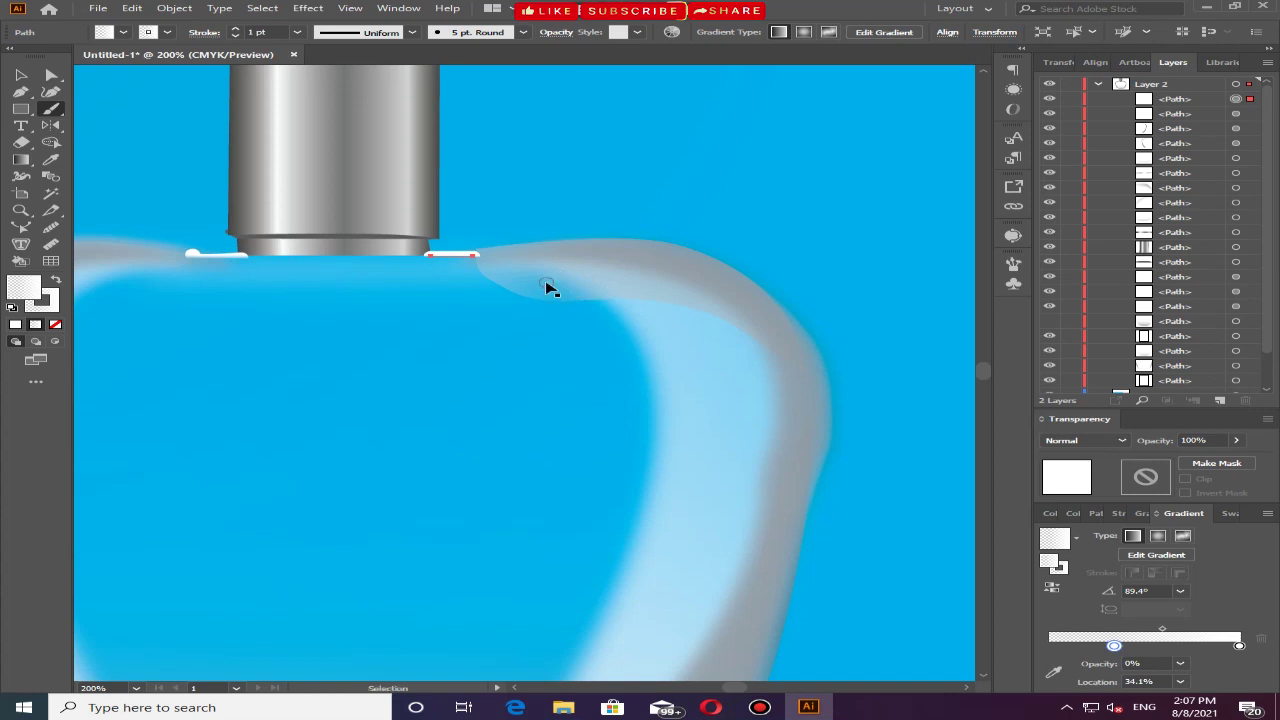
key(ctrl+z)
key(ctrl+z)
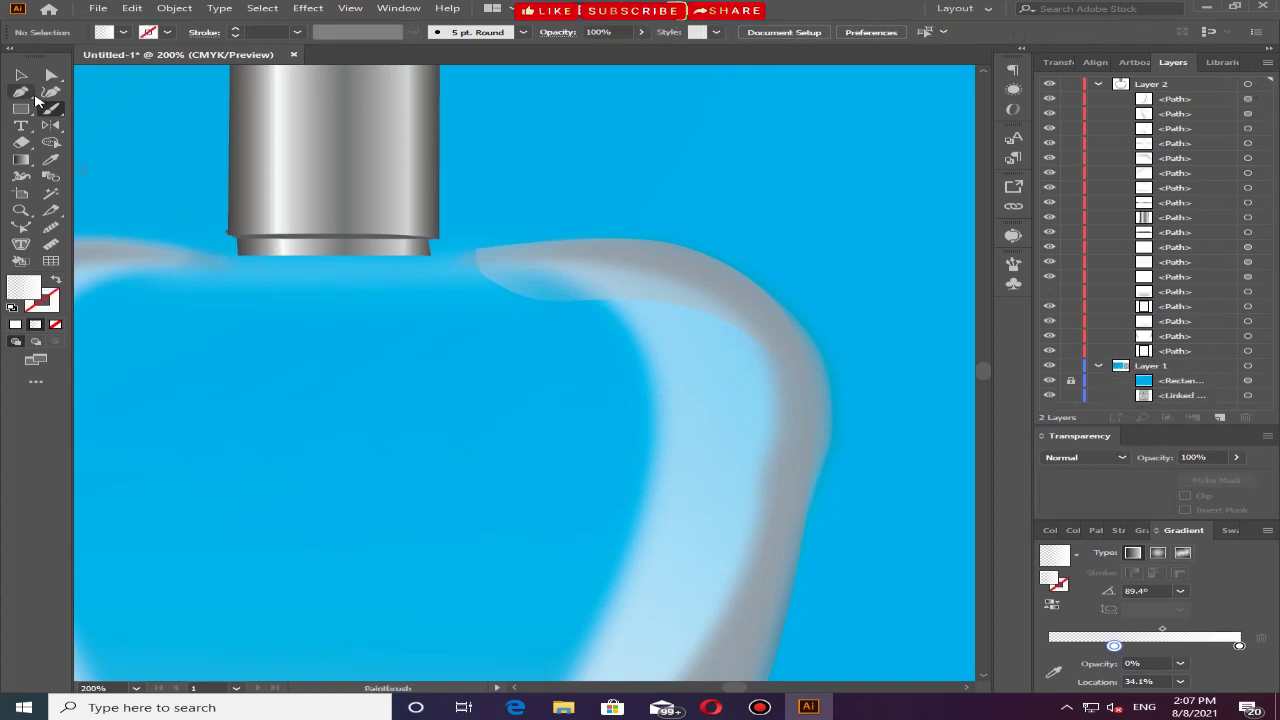
Draw a Pen path from left of the cap curving along the bottle's top edge
click(21, 91)
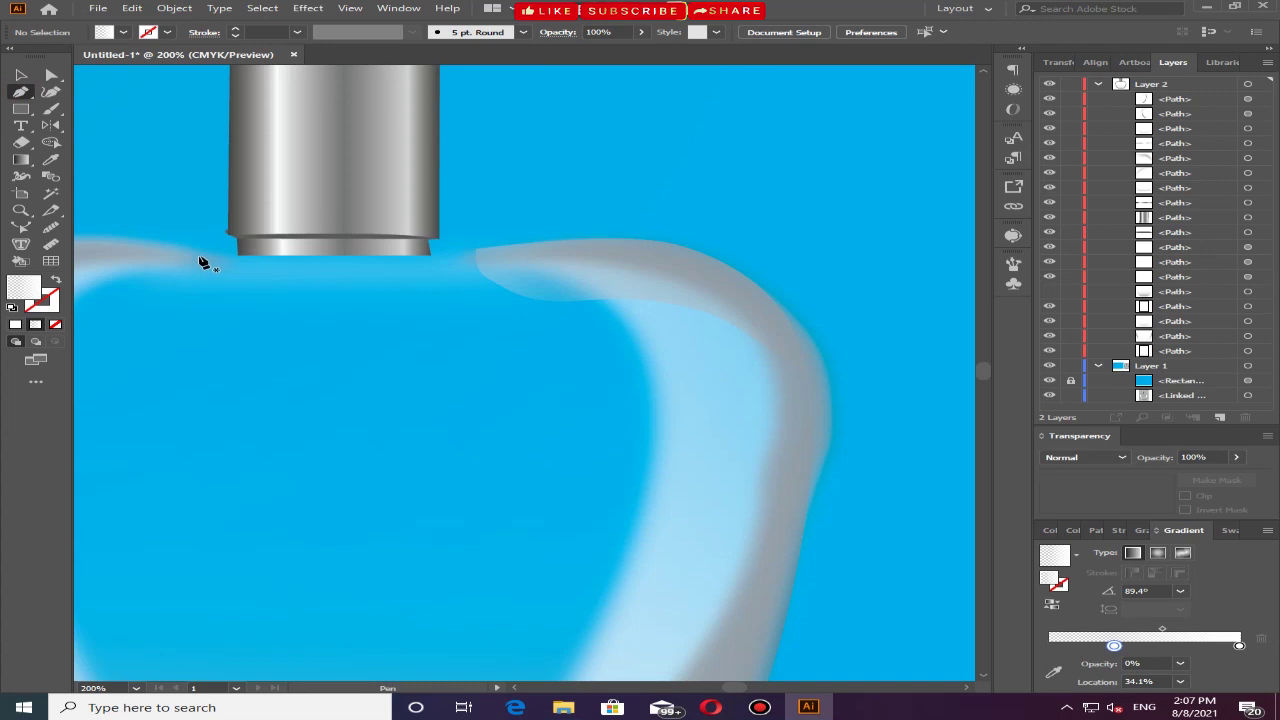
click(191, 254)
click(467, 255)
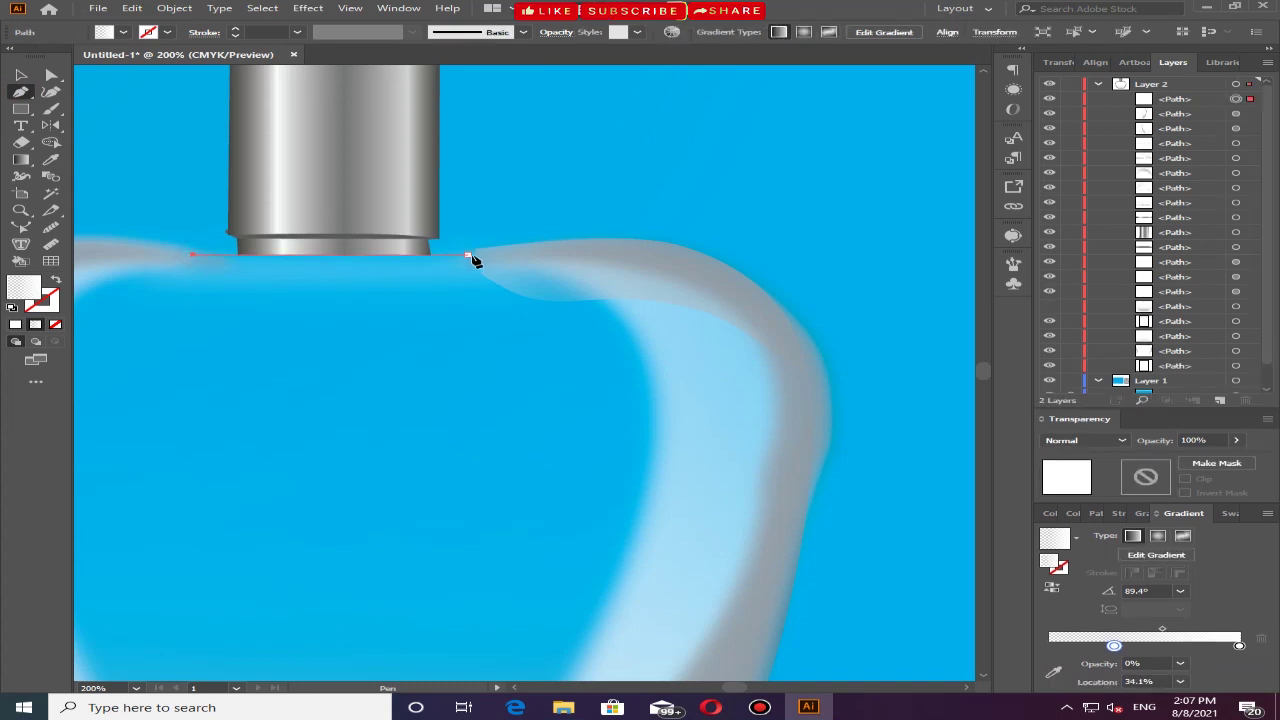
drag(474, 258, 645, 243)
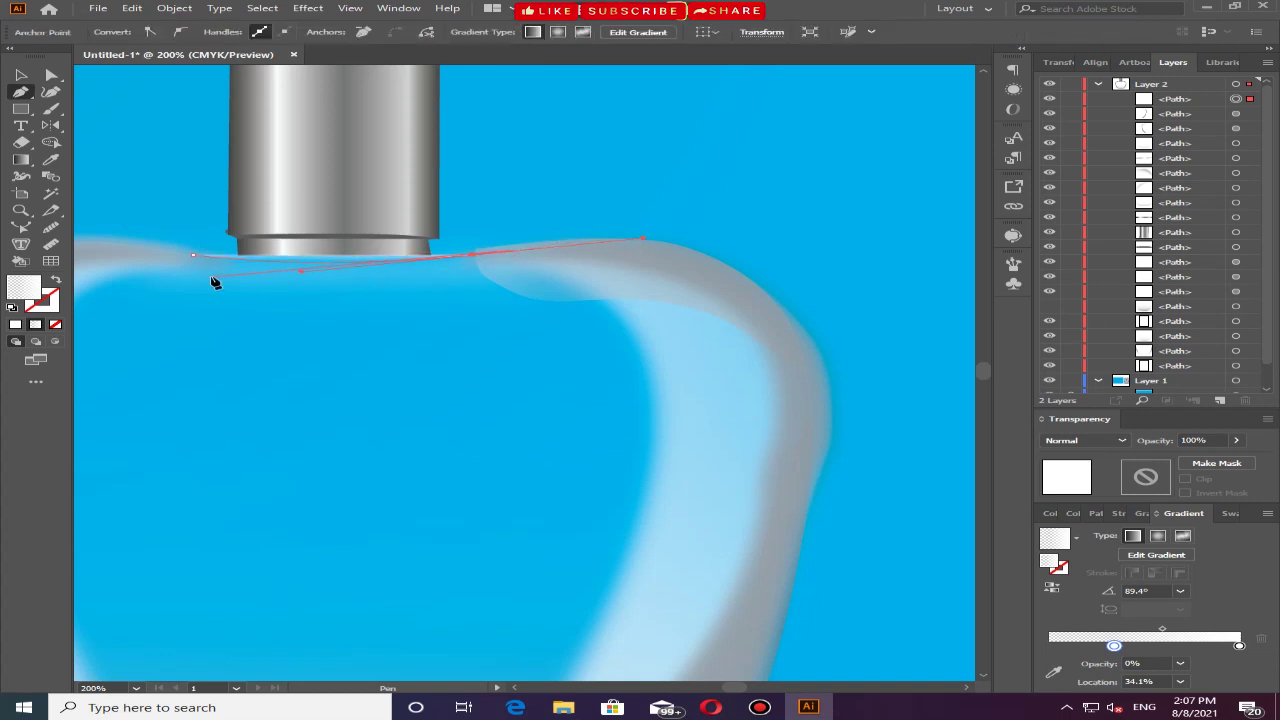
Give the new path no fill and a light white stroke
click(21, 75)
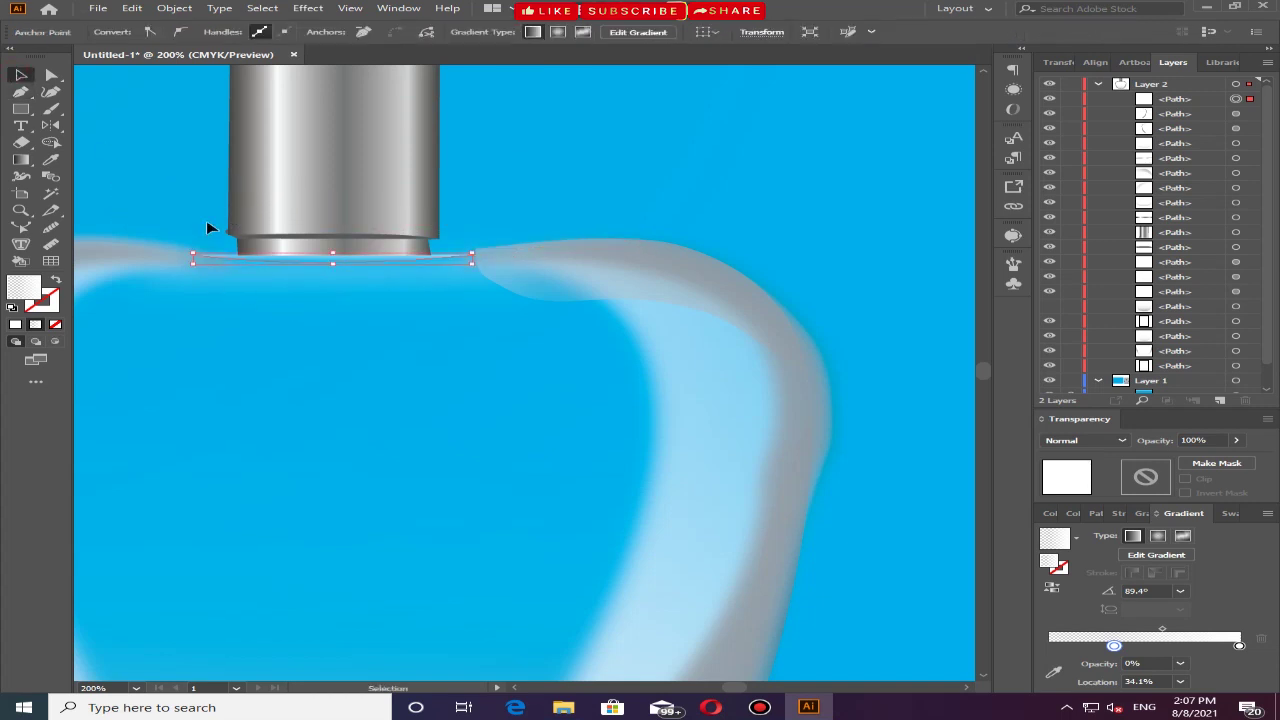
click(55, 324)
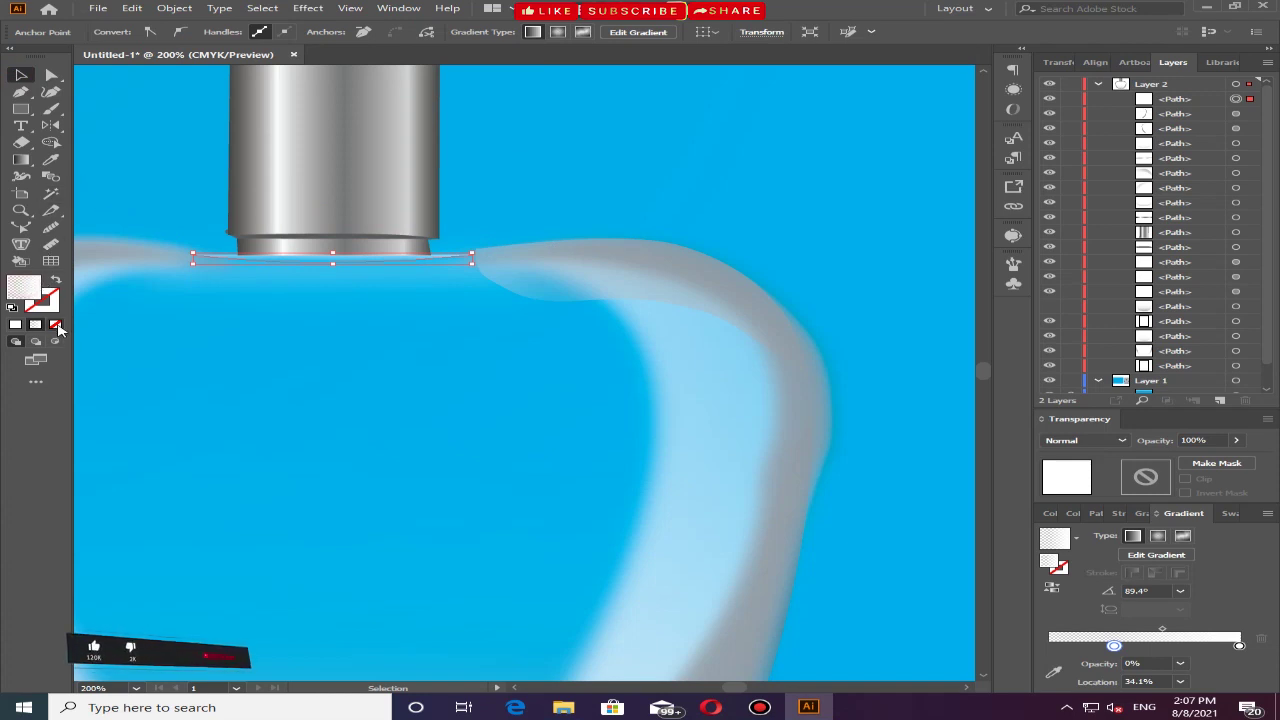
click(53, 308)
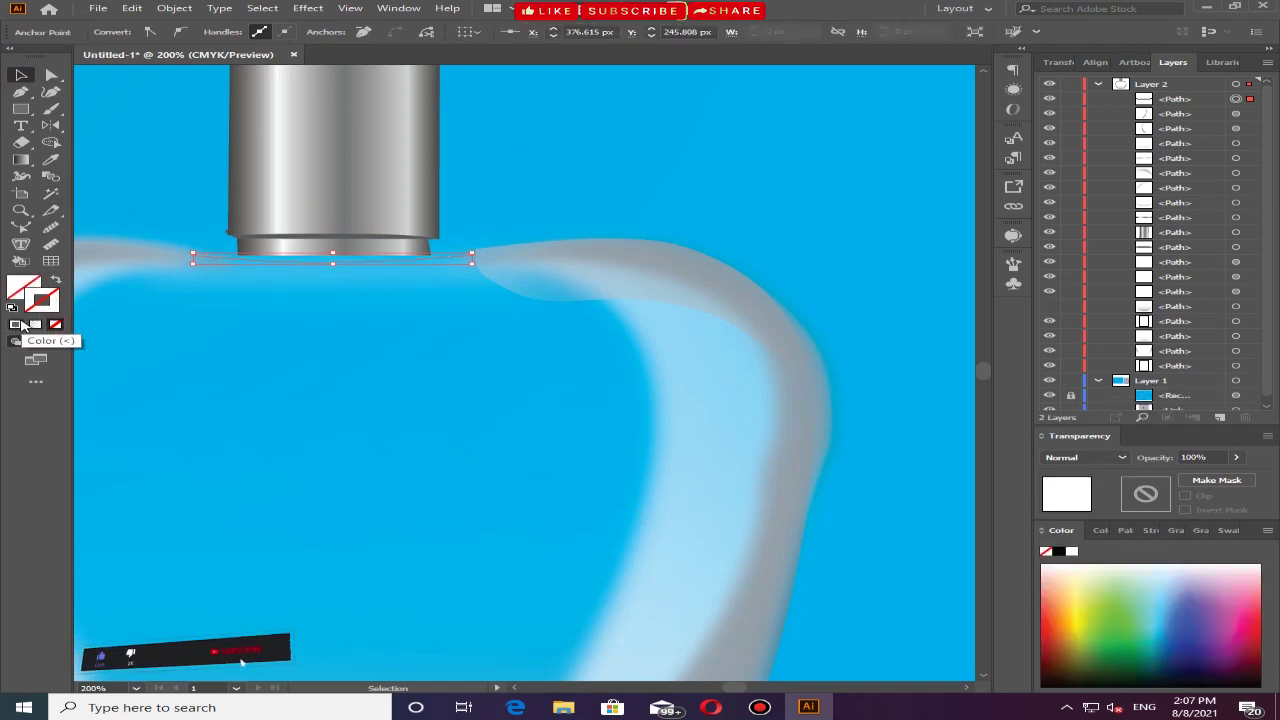
click(21, 325)
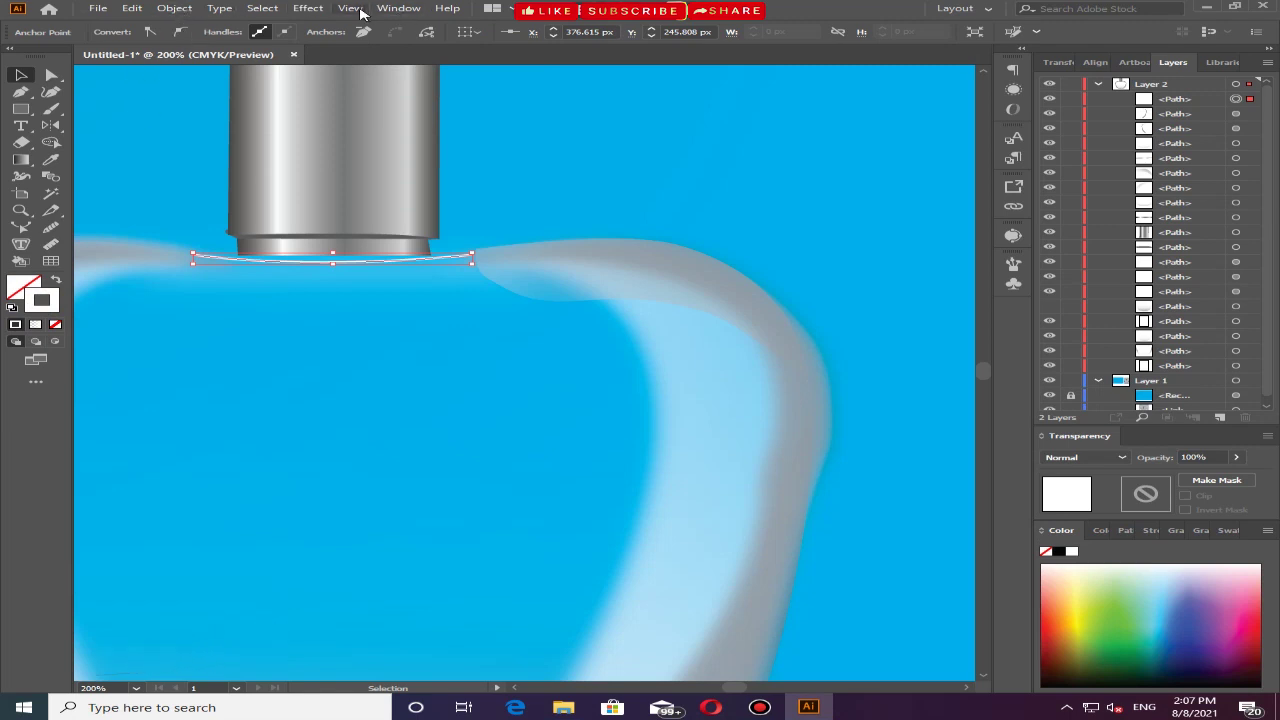
Soften the line with a Gaussian Blur of about 5.1 pixels, then deselect
click(308, 8)
mouse_move(400, 244)
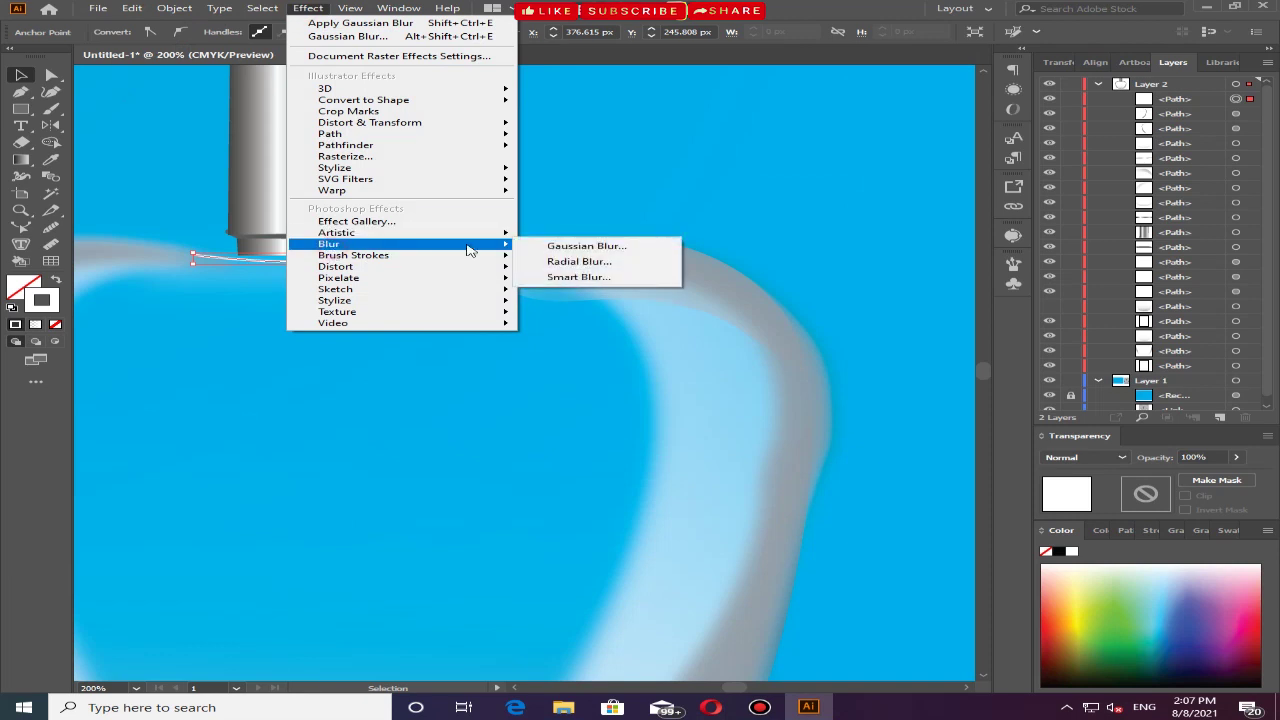
click(595, 247)
click(699, 505)
drag(796, 472, 769, 476)
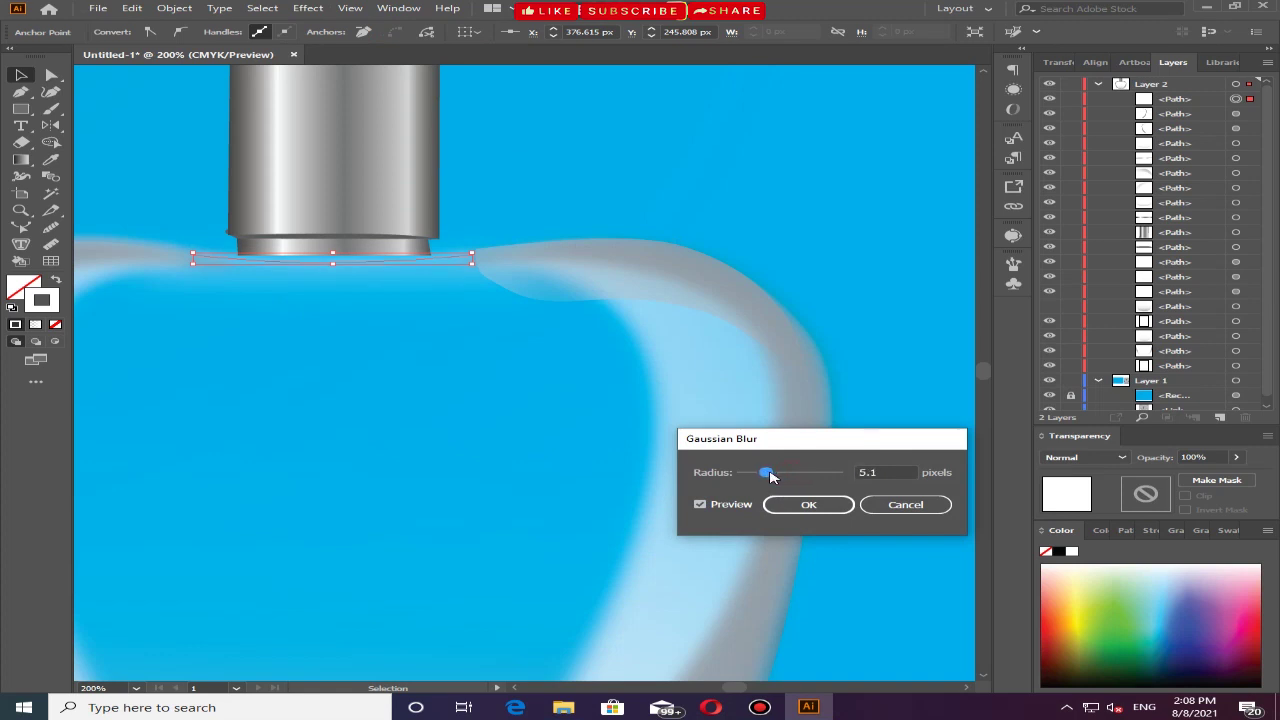
click(808, 503)
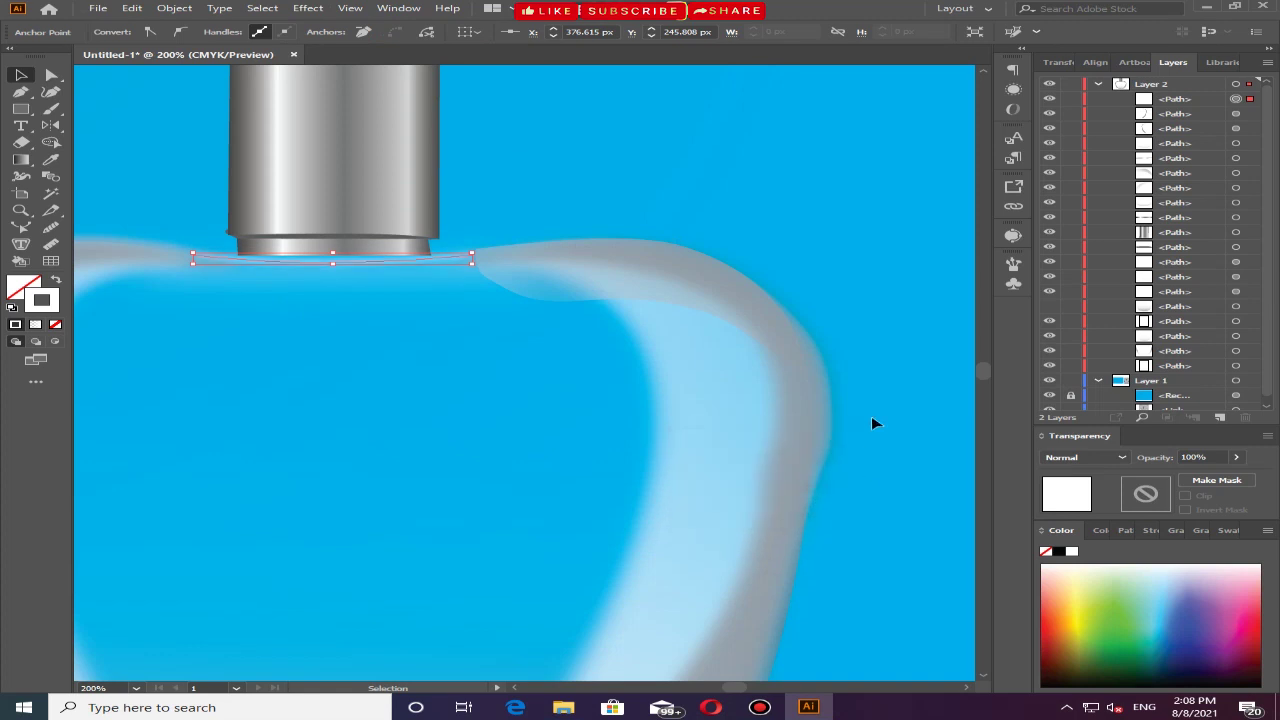
click(870, 362)
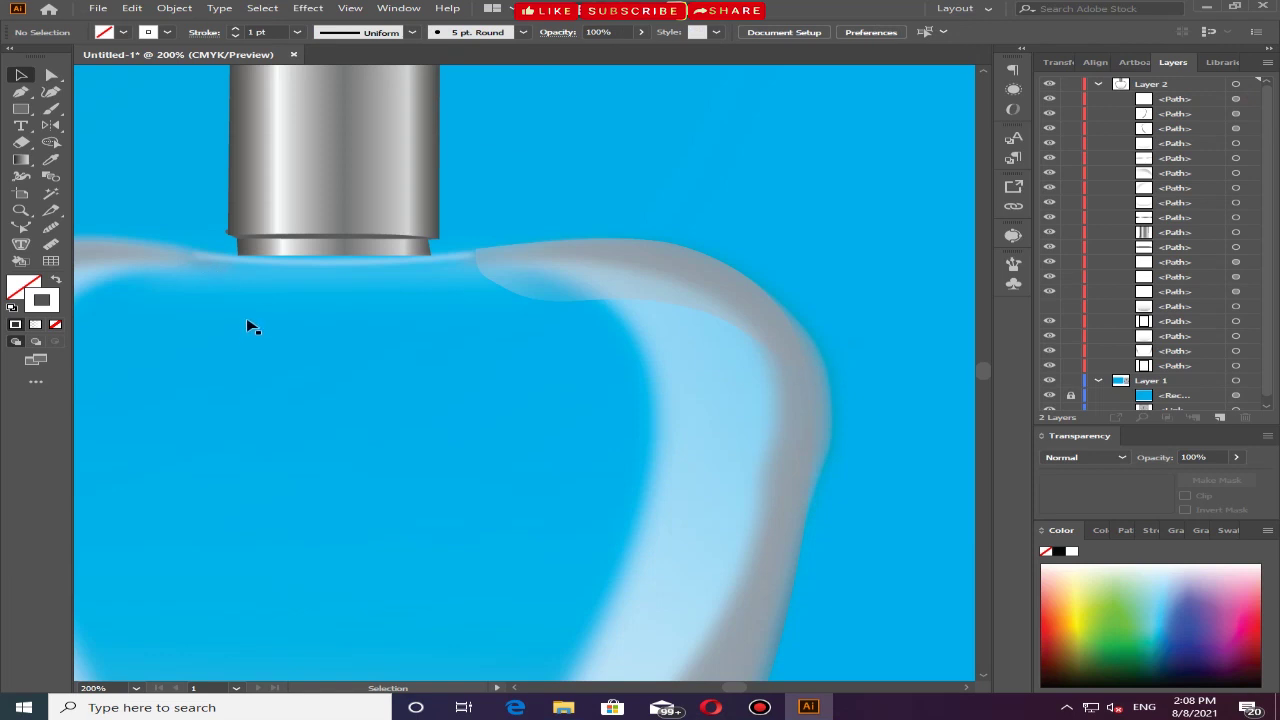
Draw a rounded highlight shape on the bottle's upper-left body
scroll(245, 313, down, 3)
scroll(91, 340, down, 1)
scroll(182, 340, up, 3)
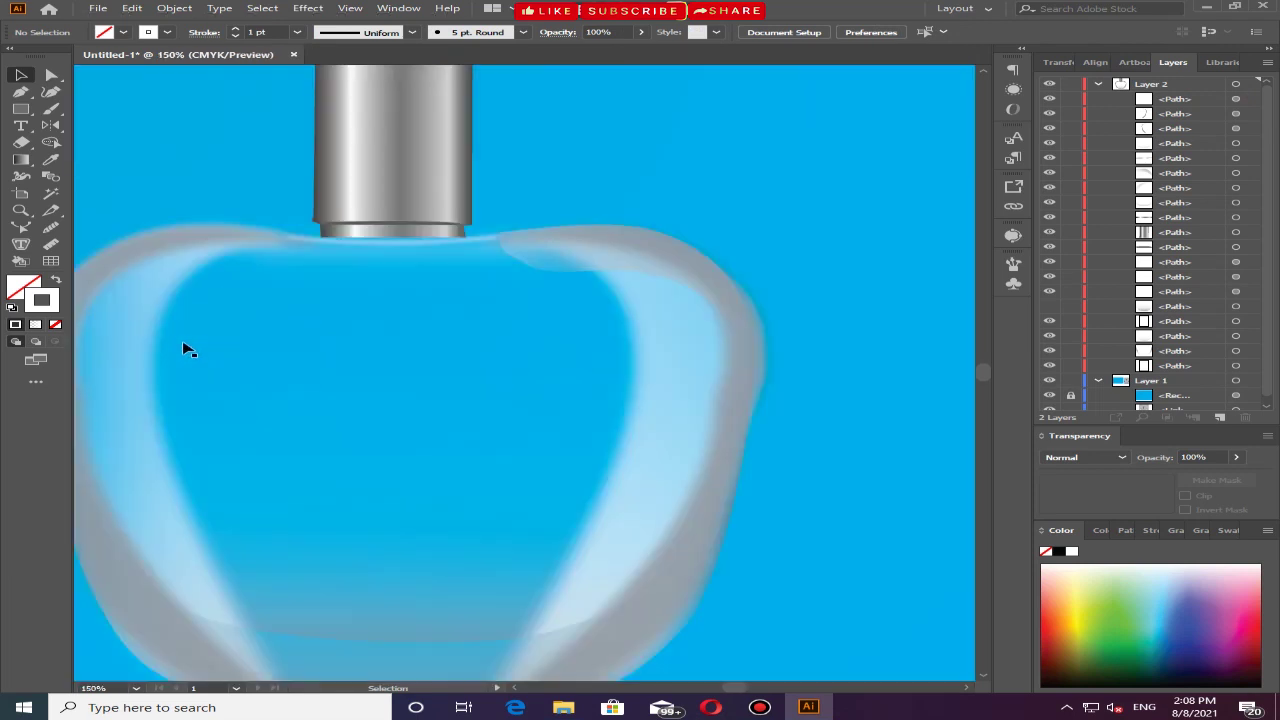
click(21, 92)
click(169, 335)
drag(265, 290, 440, 318)
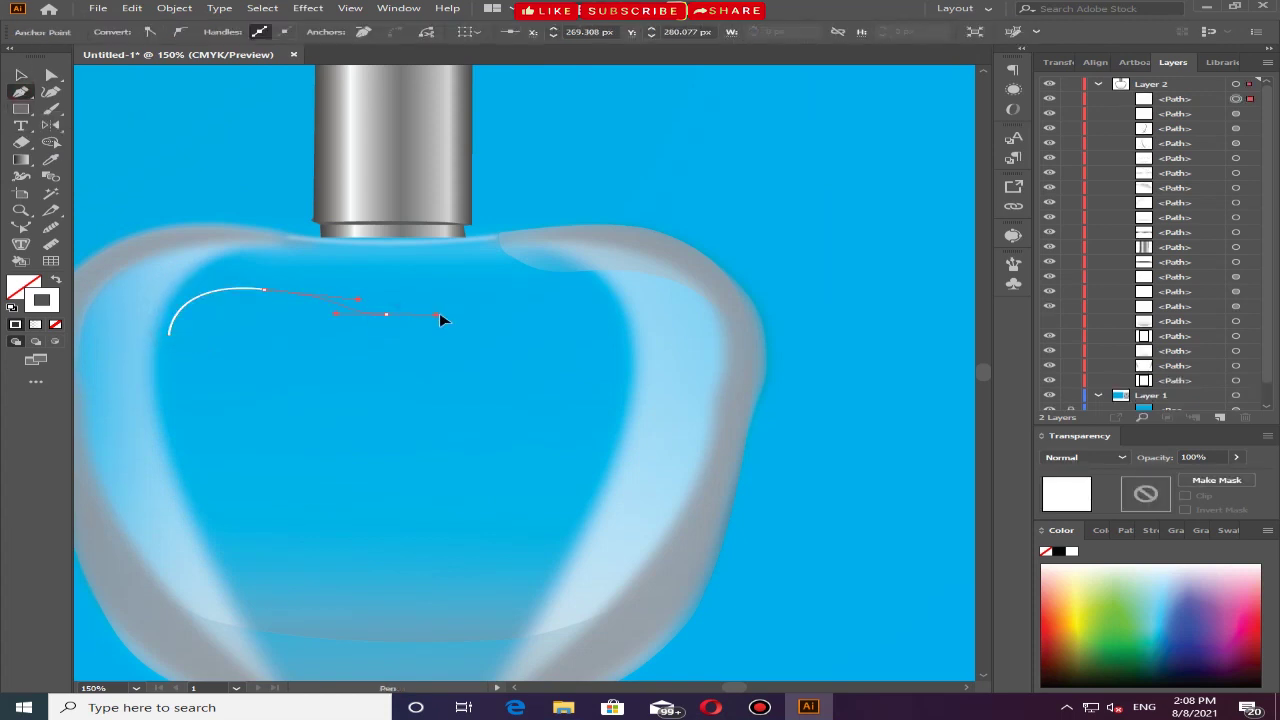
mouse_move(349, 382)
mouse_down()
mouse_move(196, 363)
mouse_move(170, 280)
mouse_up()
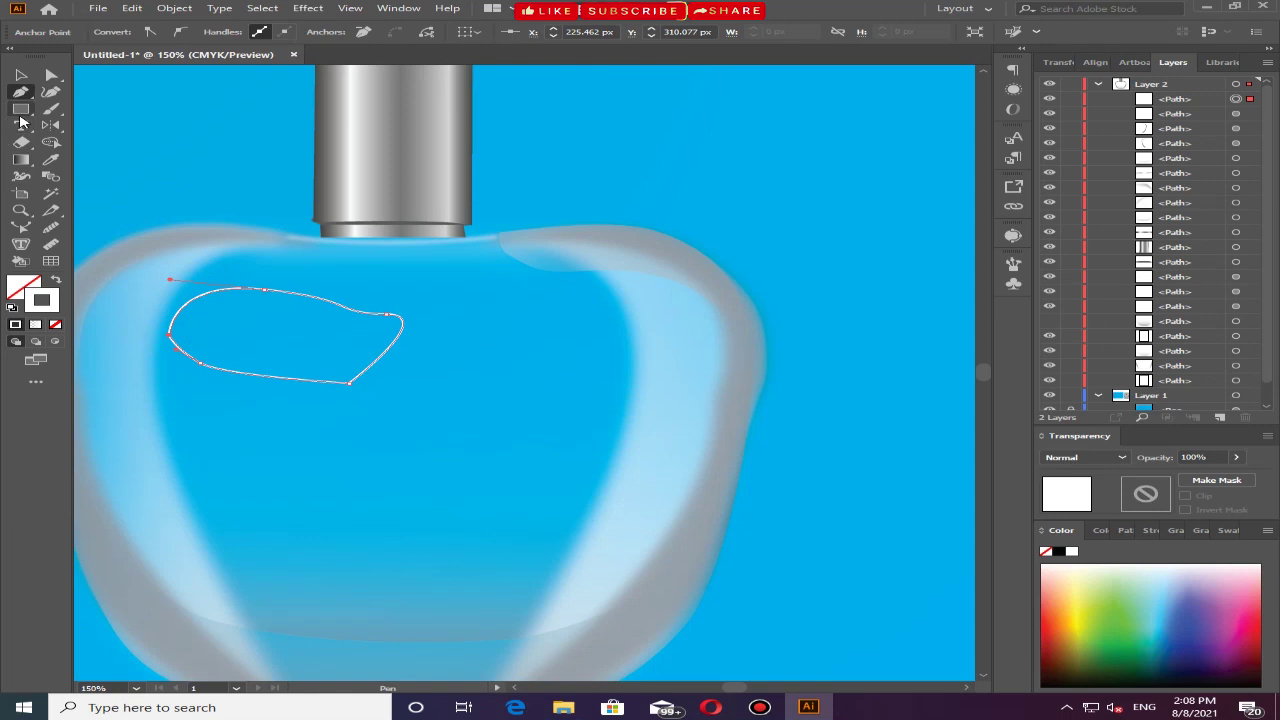
Fill the shape with the white-to-transparent gradient and remove its stroke
click(12, 307)
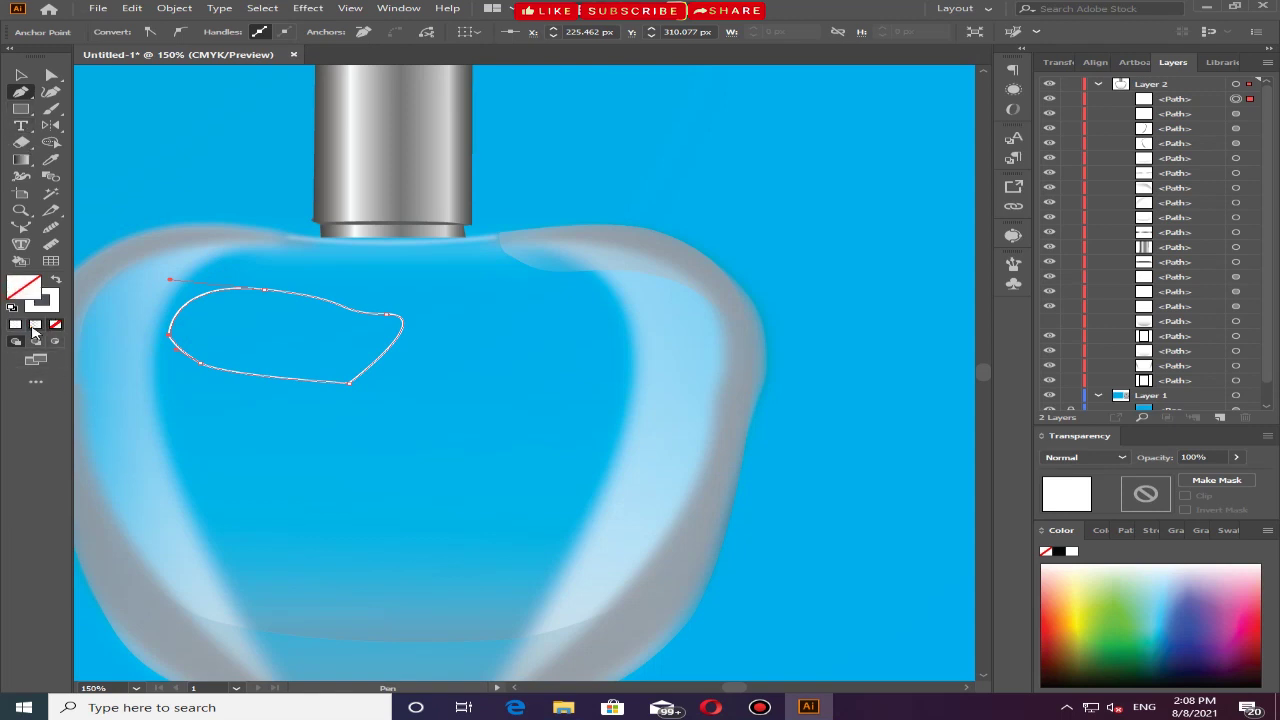
click(36, 325)
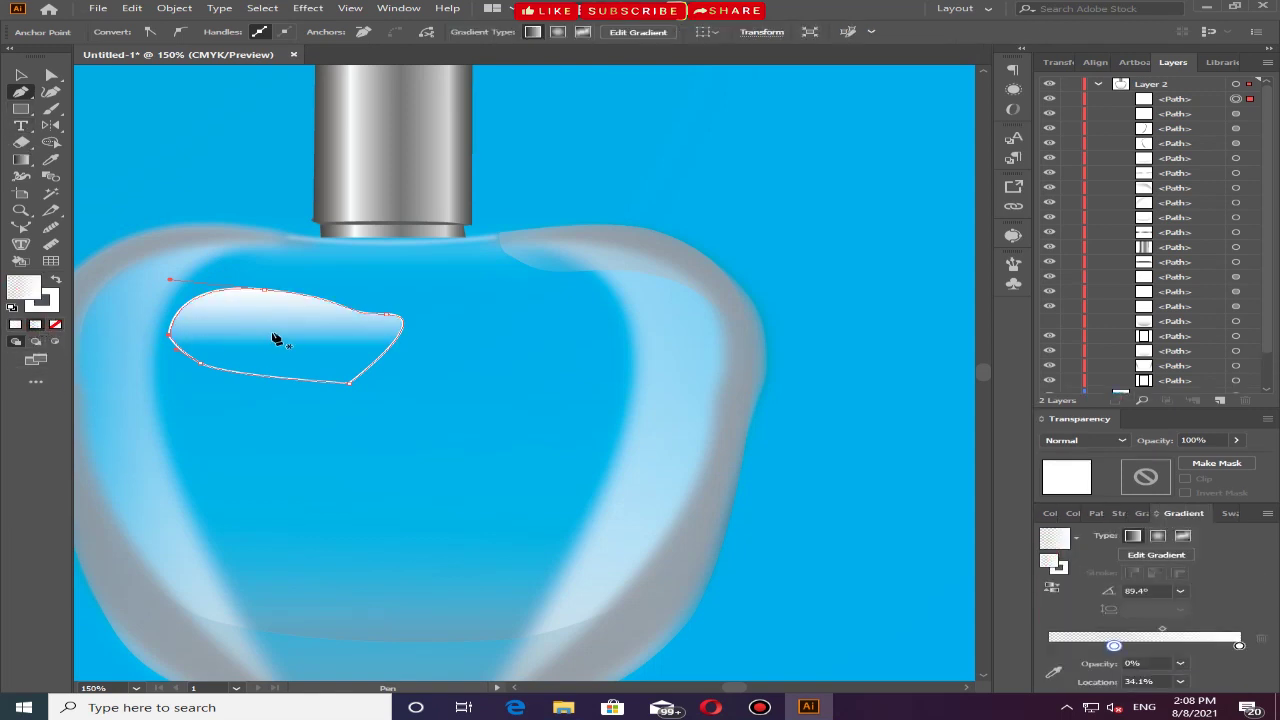
key(v)
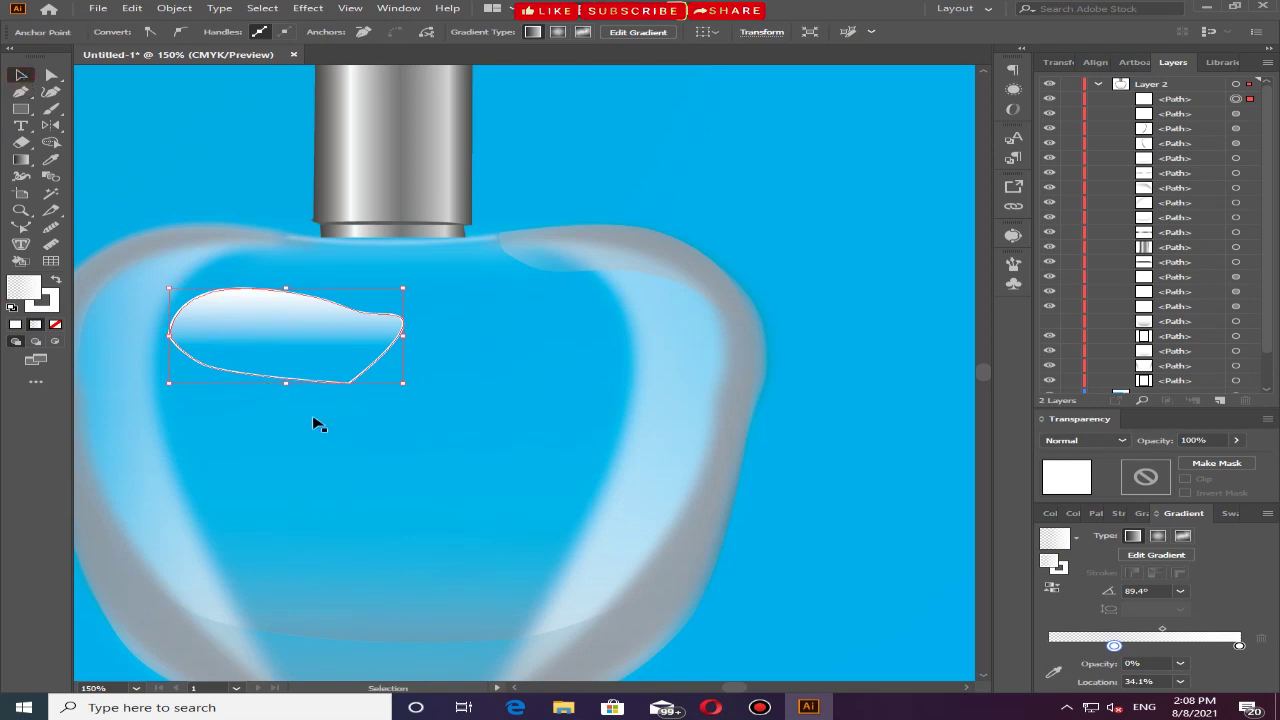
click(48, 304)
click(55, 324)
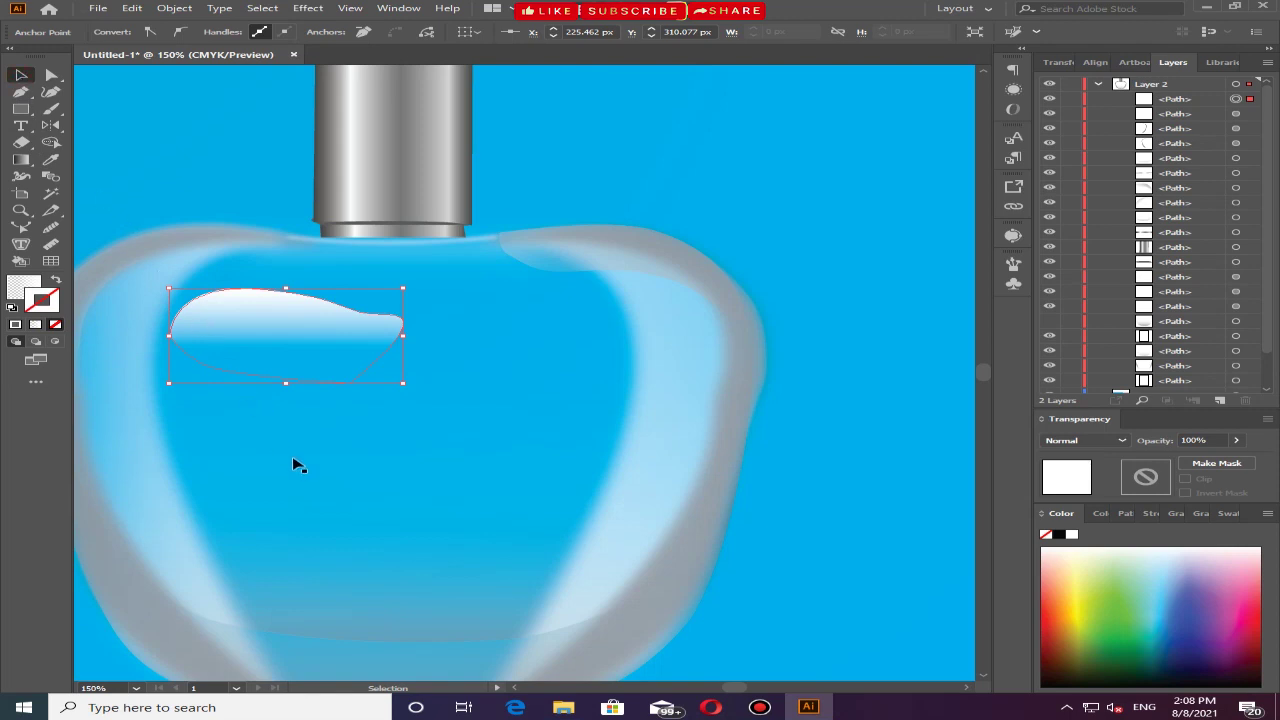
Blur the upper-left body highlight with a Gaussian Blur of about 65 pixels
click(16, 149)
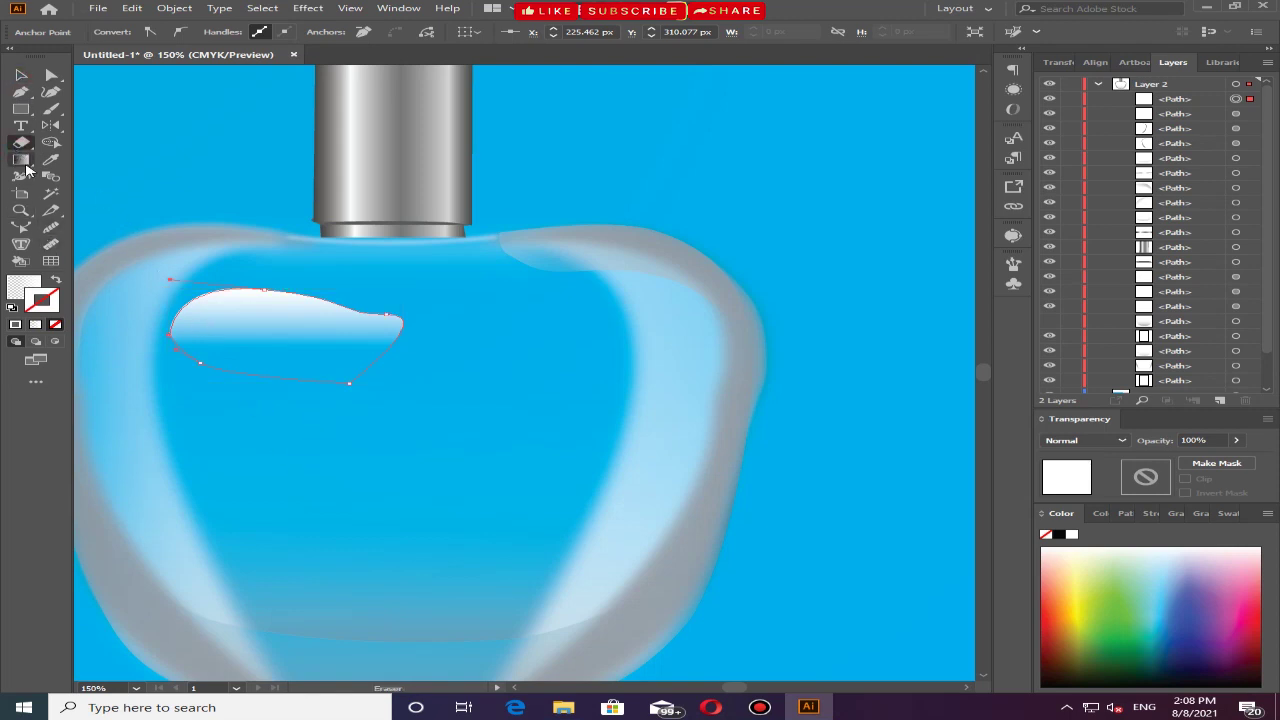
click(20, 159)
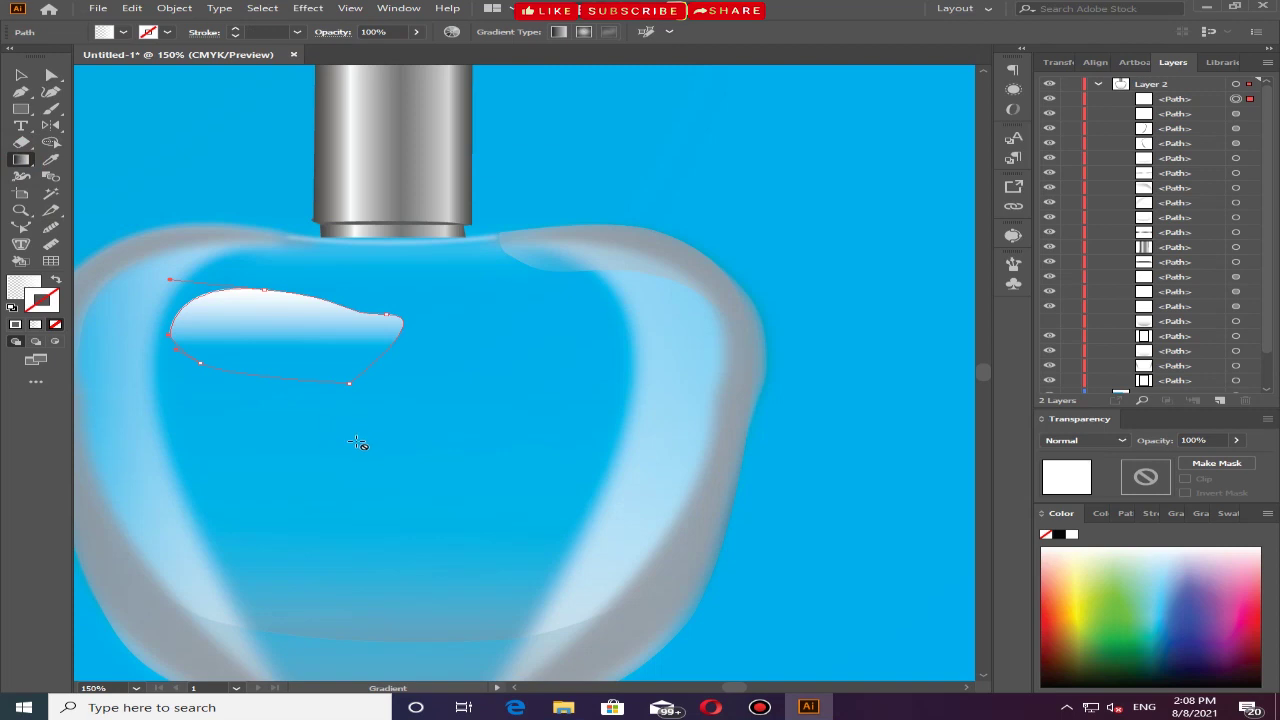
click(20, 160)
click(20, 75)
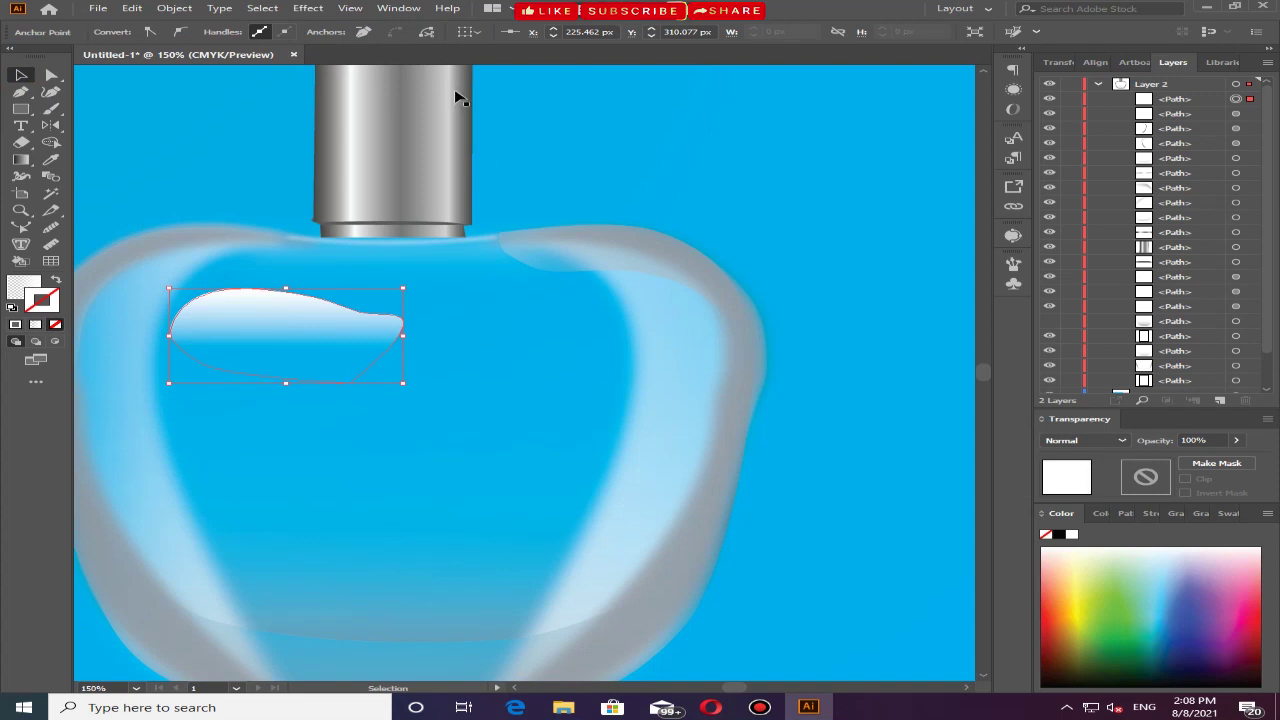
click(350, 8)
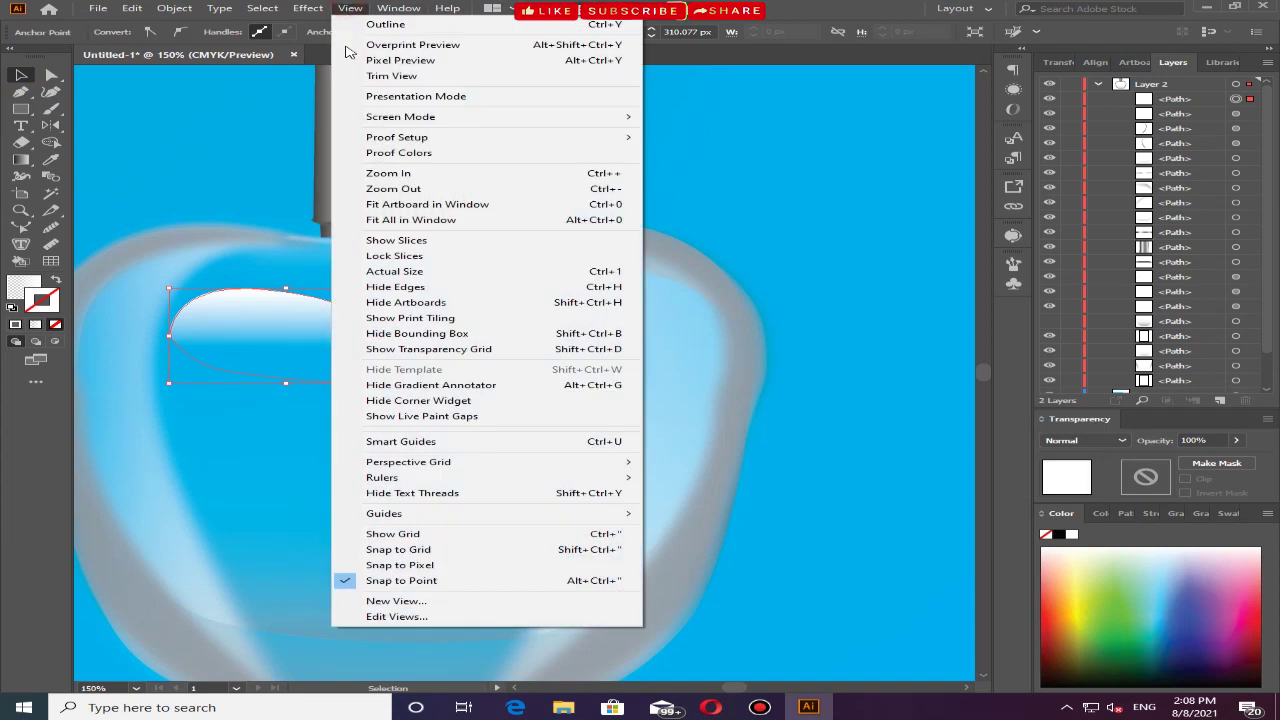
click(291, 32)
click(308, 7)
click(587, 247)
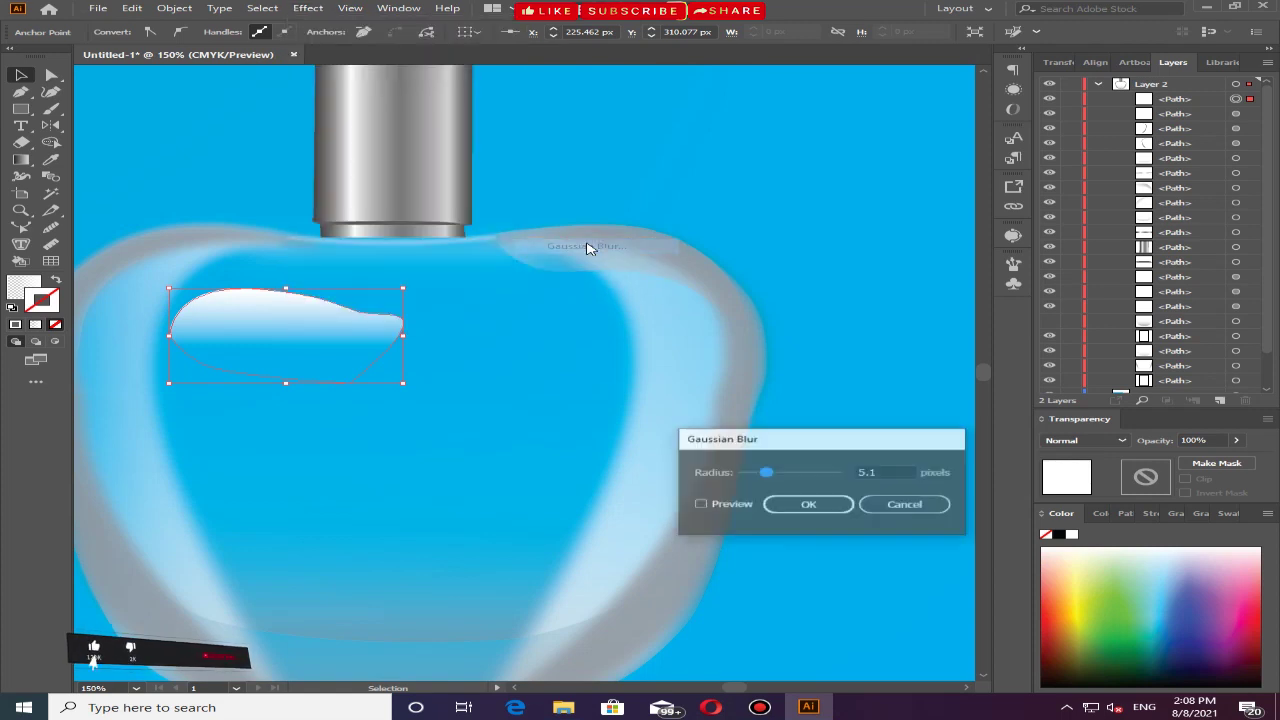
click(700, 504)
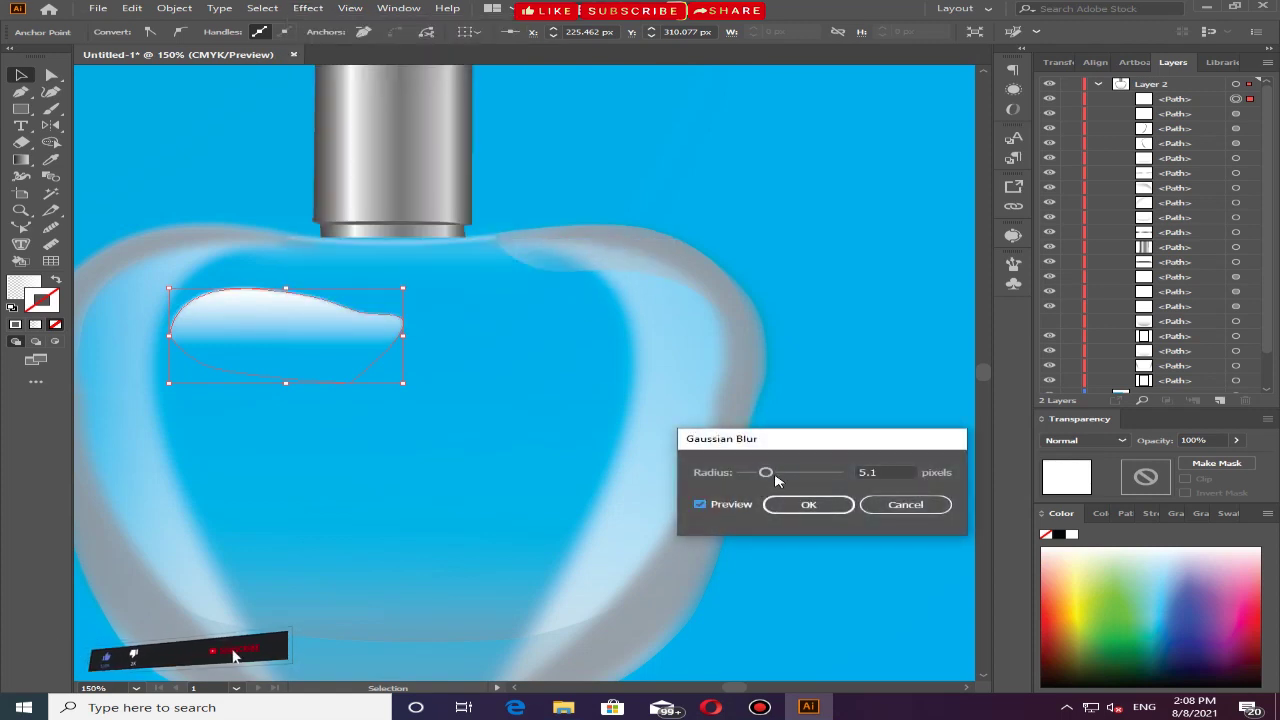
mouse_move(767, 473)
mouse_down()
mouse_move(815, 473)
mouse_move(803, 473)
mouse_up()
click(808, 504)
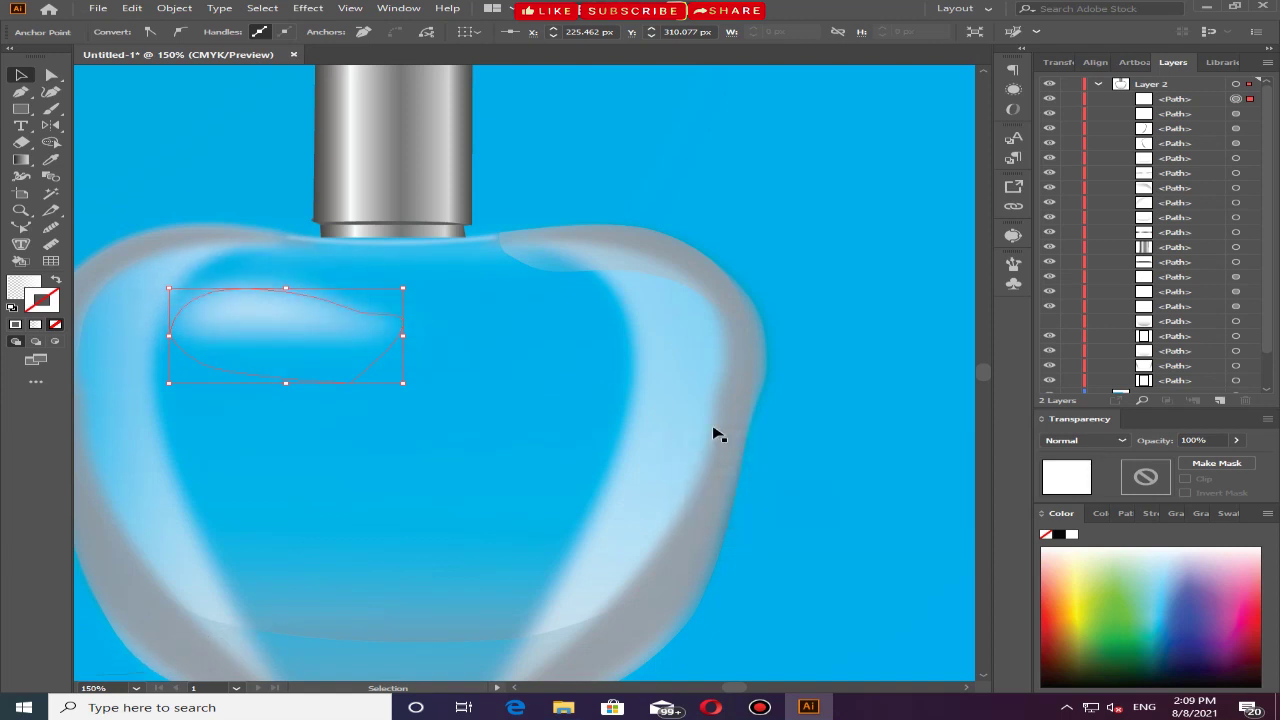
alt+scroll(452, 404, down, 2)
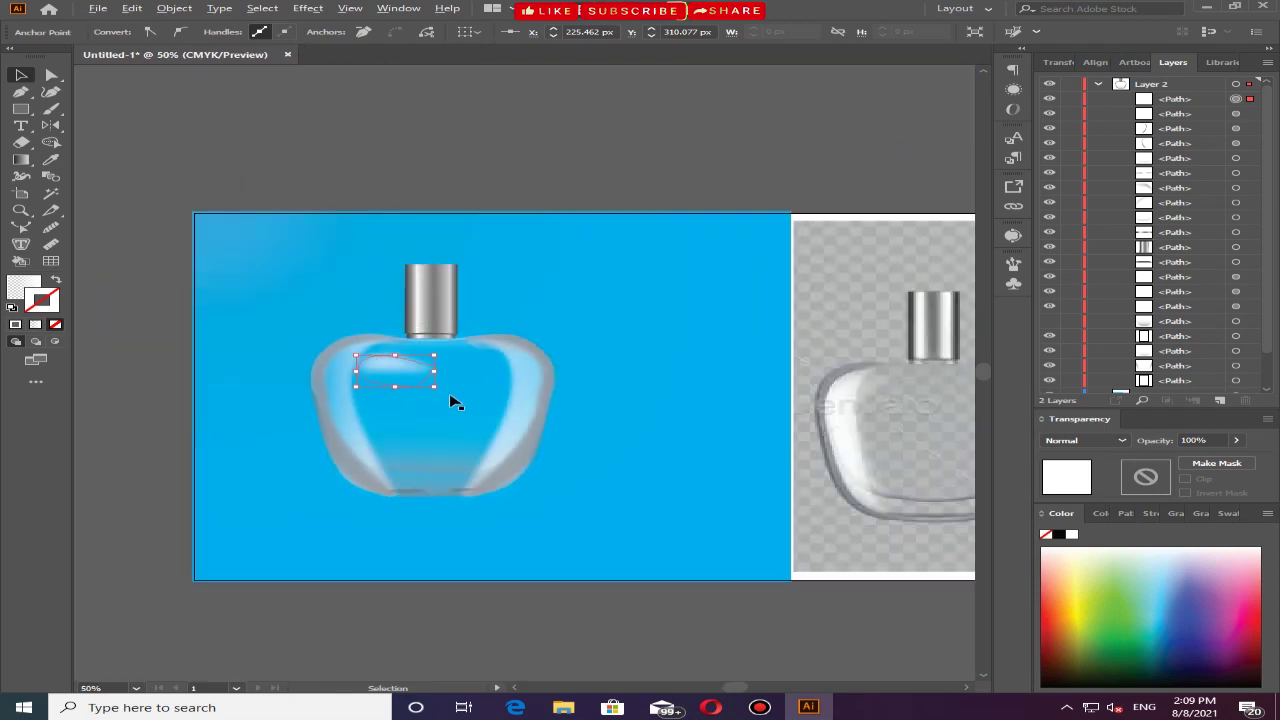
Select the right-side translucent edge and reshape its curve with the Anchor Point tool
click(715, 425)
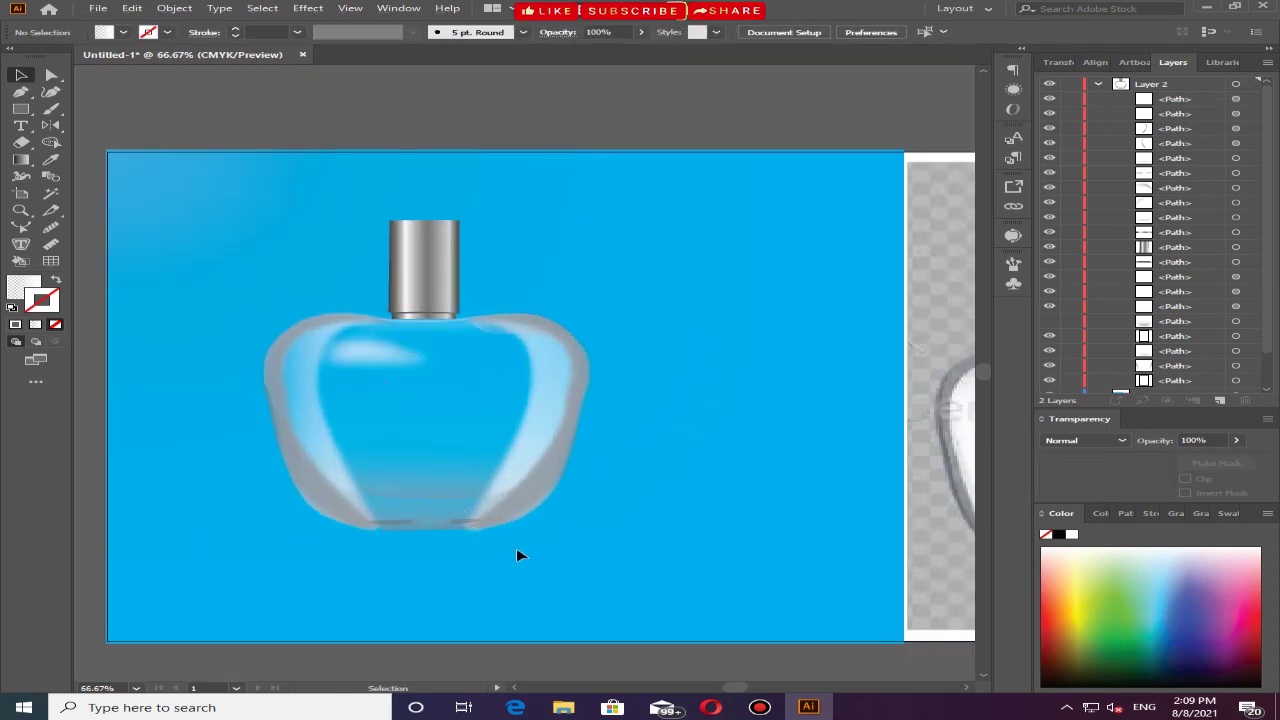
click(533, 497)
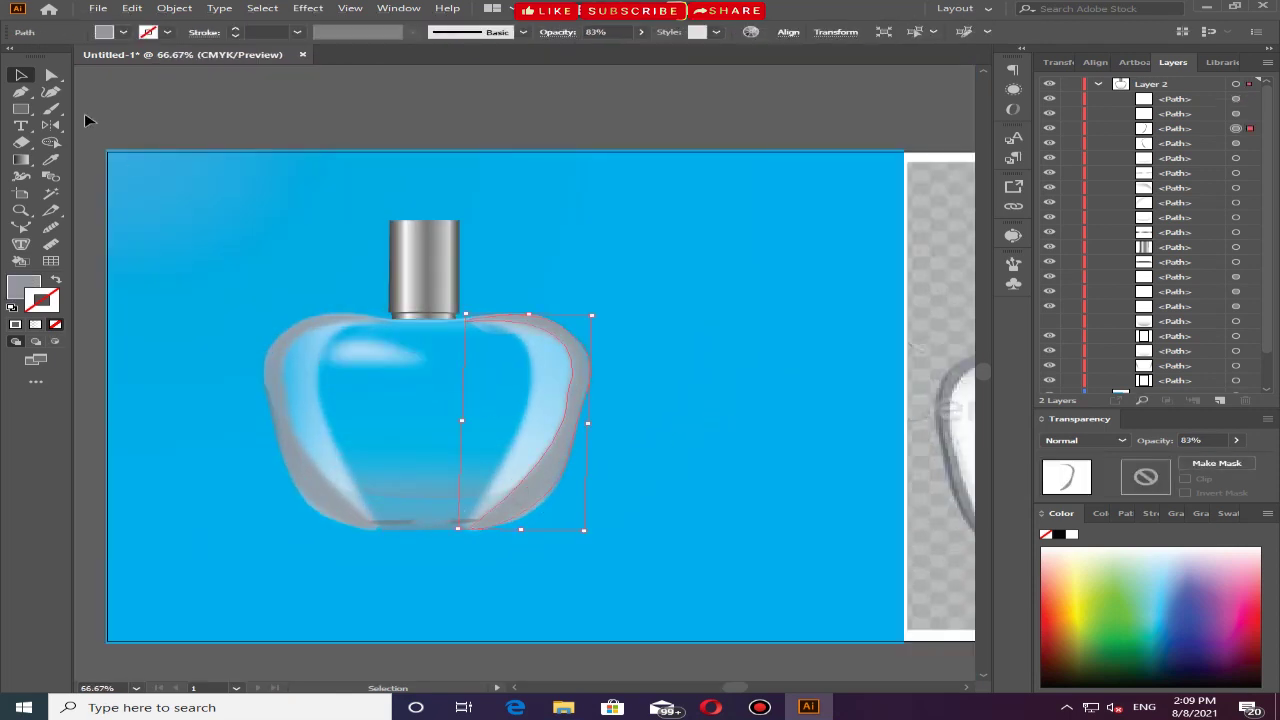
click(51, 75)
scroll(562, 497, up, 2)
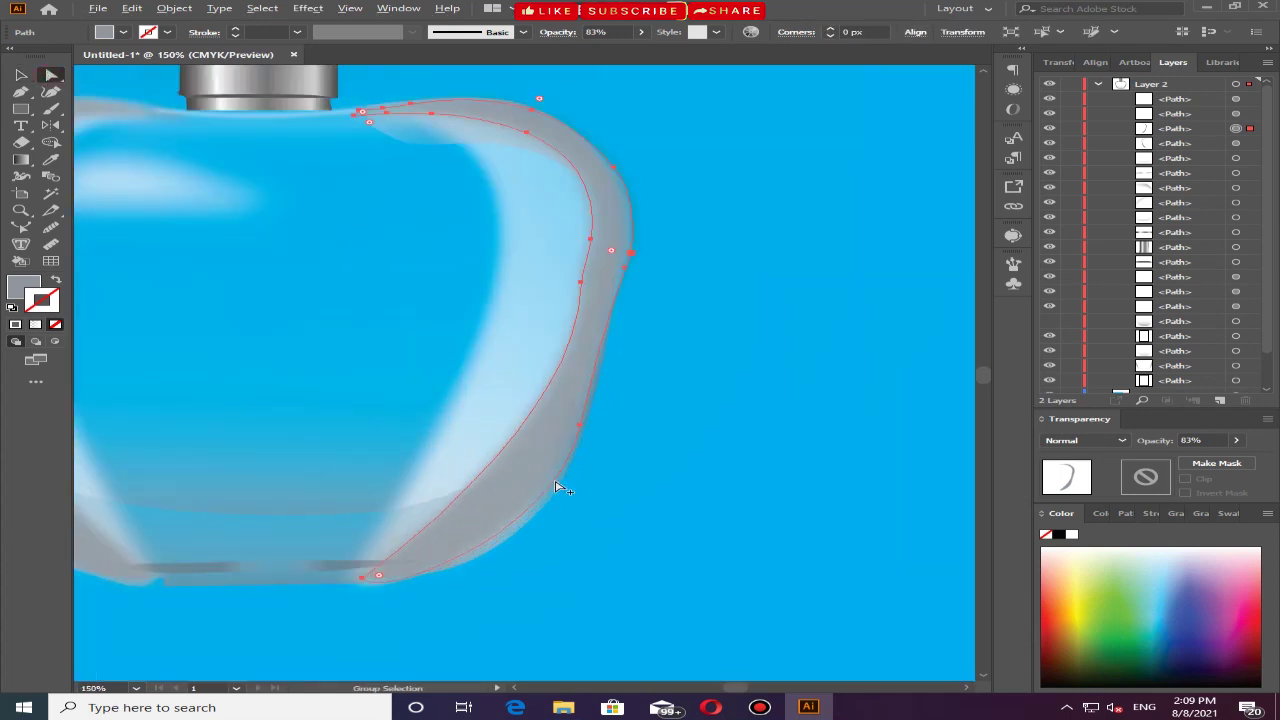
scroll(557, 484, up, 1)
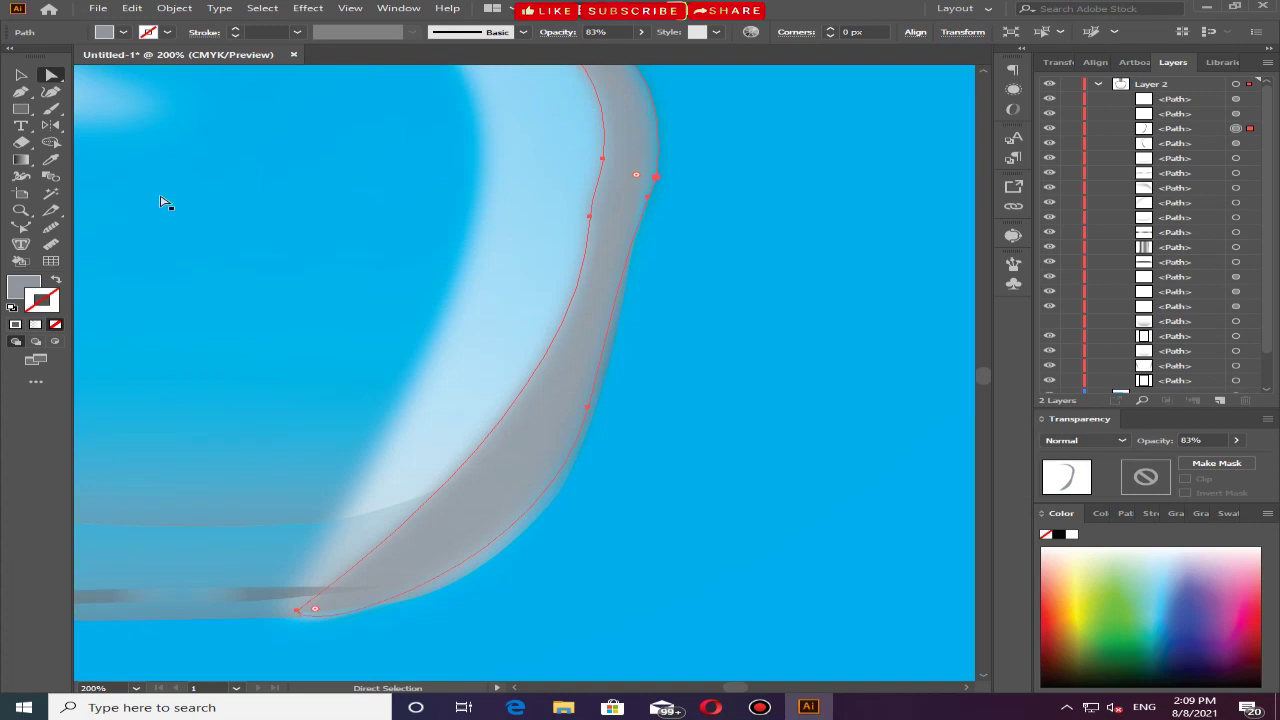
key(shift+c)
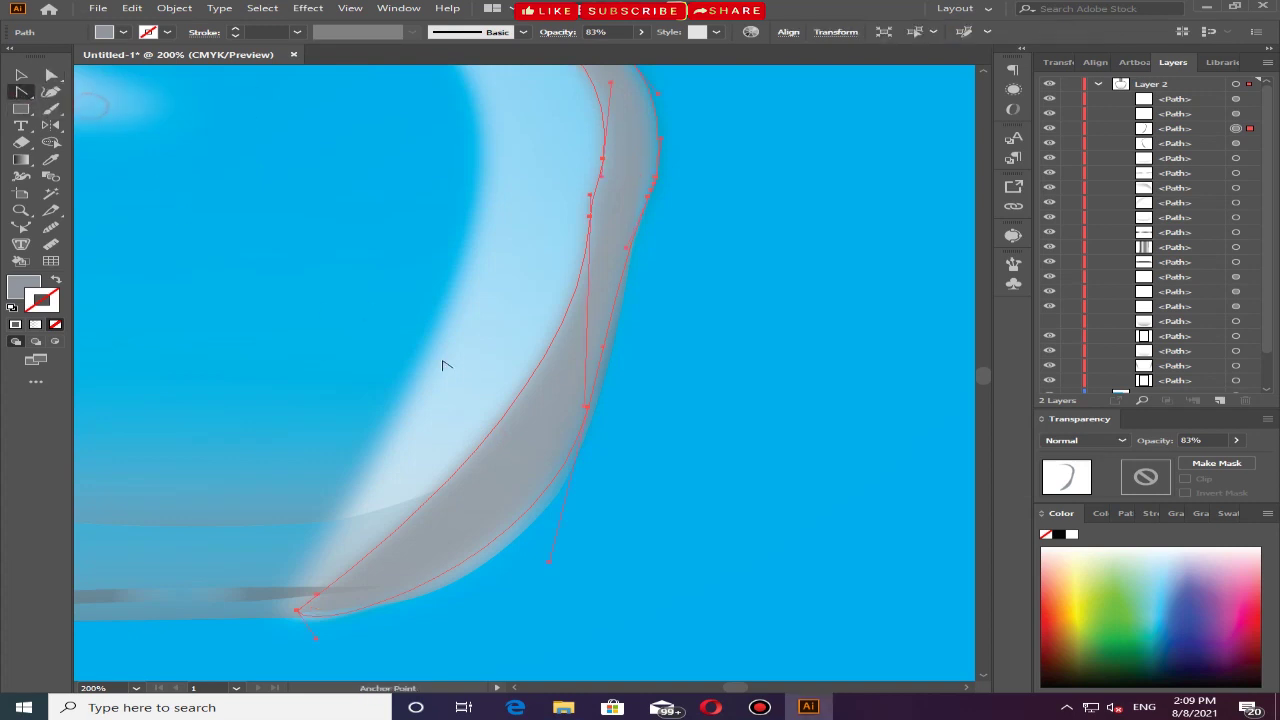
drag(487, 443, 518, 476)
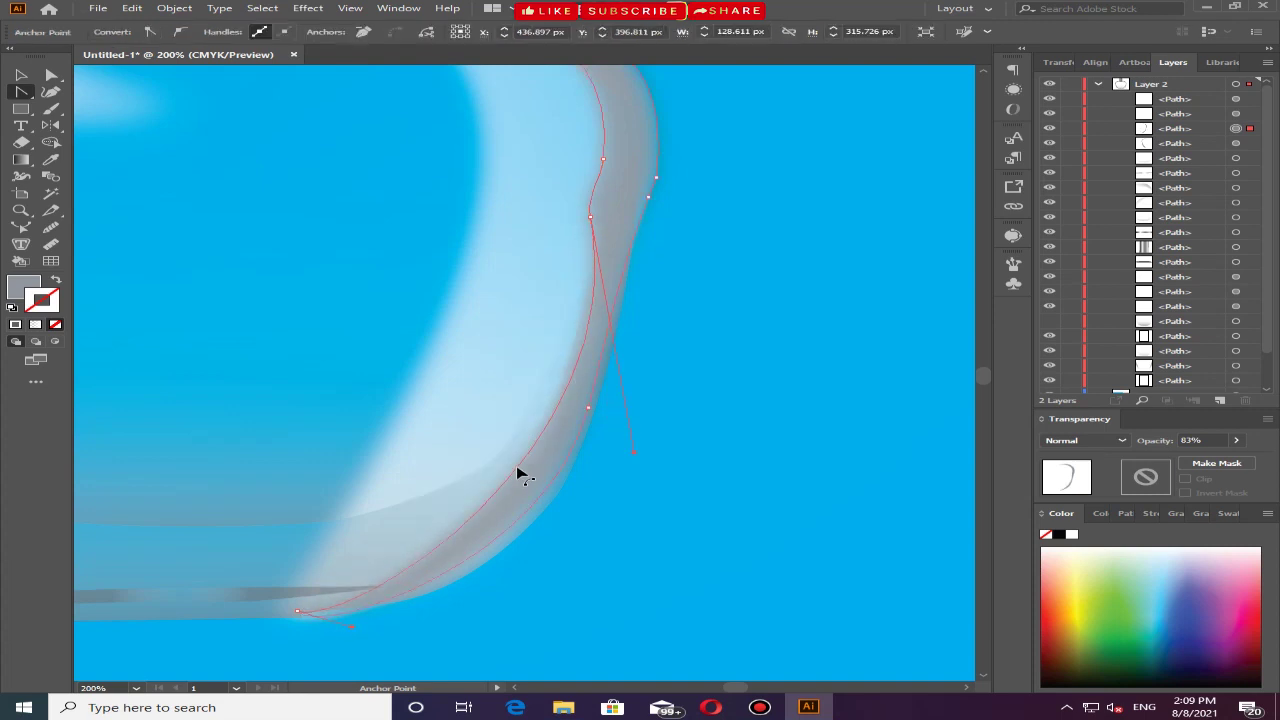
mouse_move(590, 220)
mouse_down()
mouse_move(608, 228)
mouse_move(583, 240)
mouse_move(512, 433)
mouse_up()
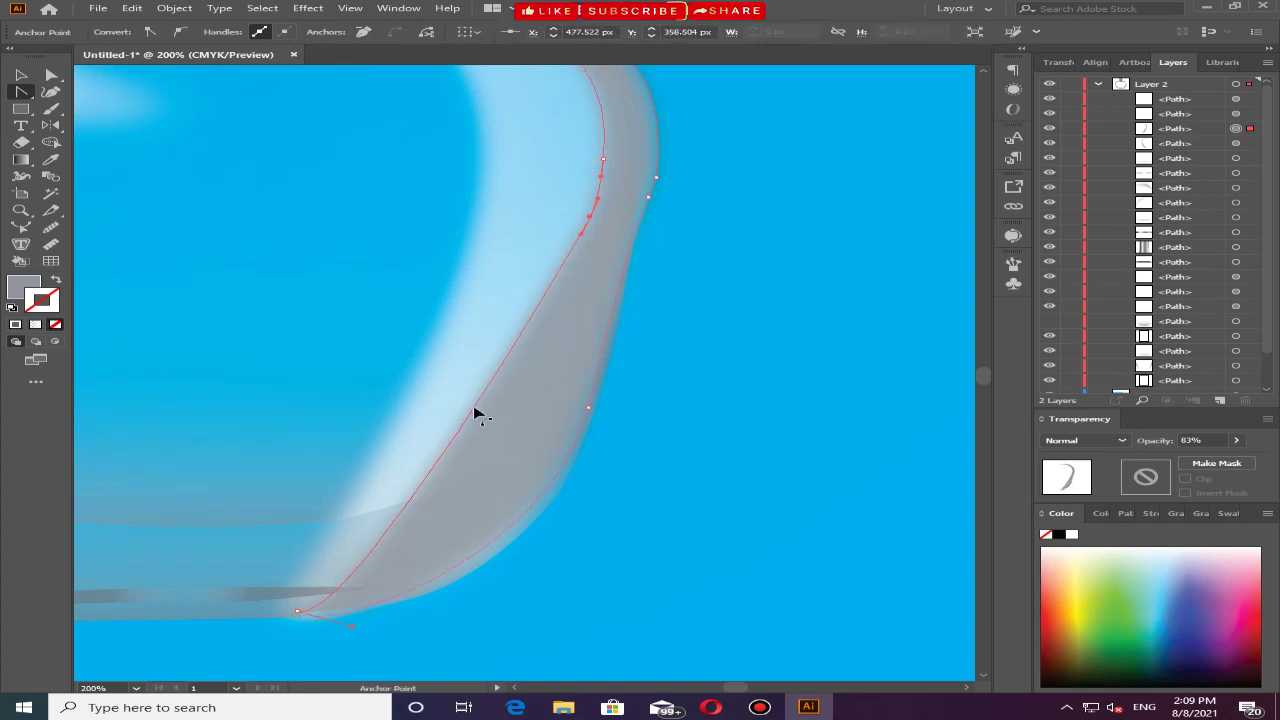
drag(512, 433, 546, 411)
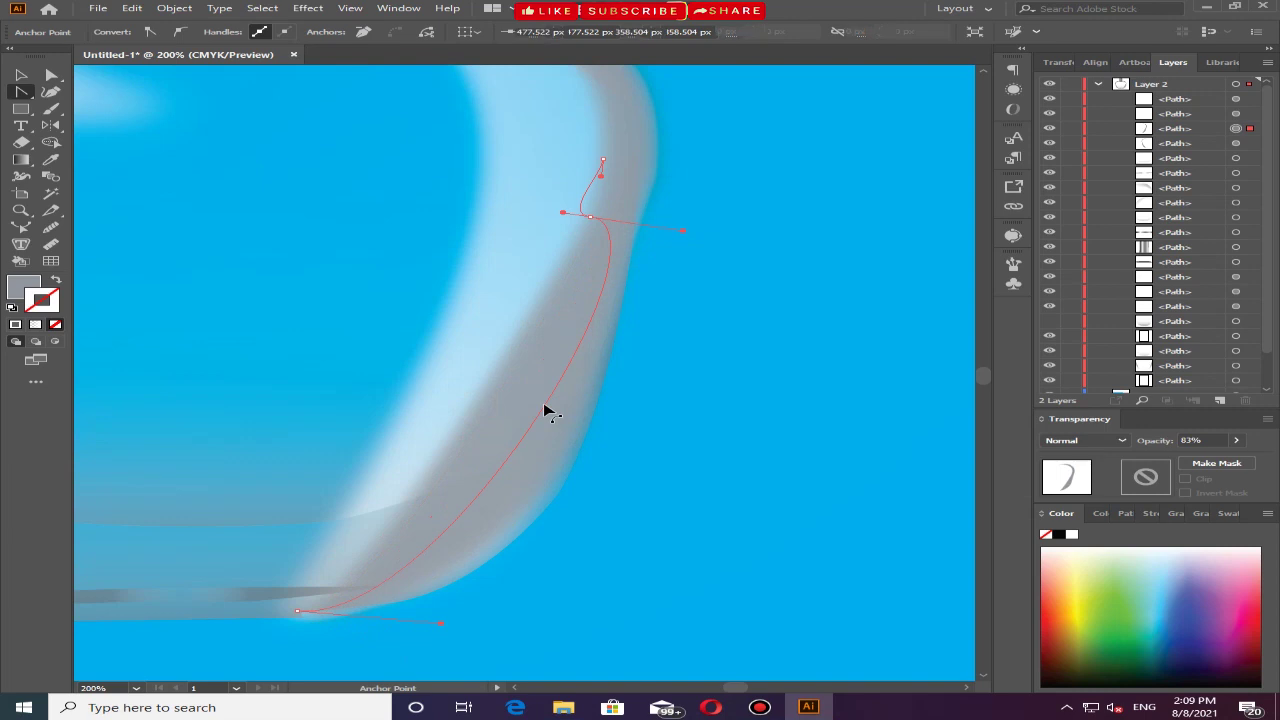
Convert the bend anchor to a corner, bulge the lower curve right, and deselect
click(590, 218)
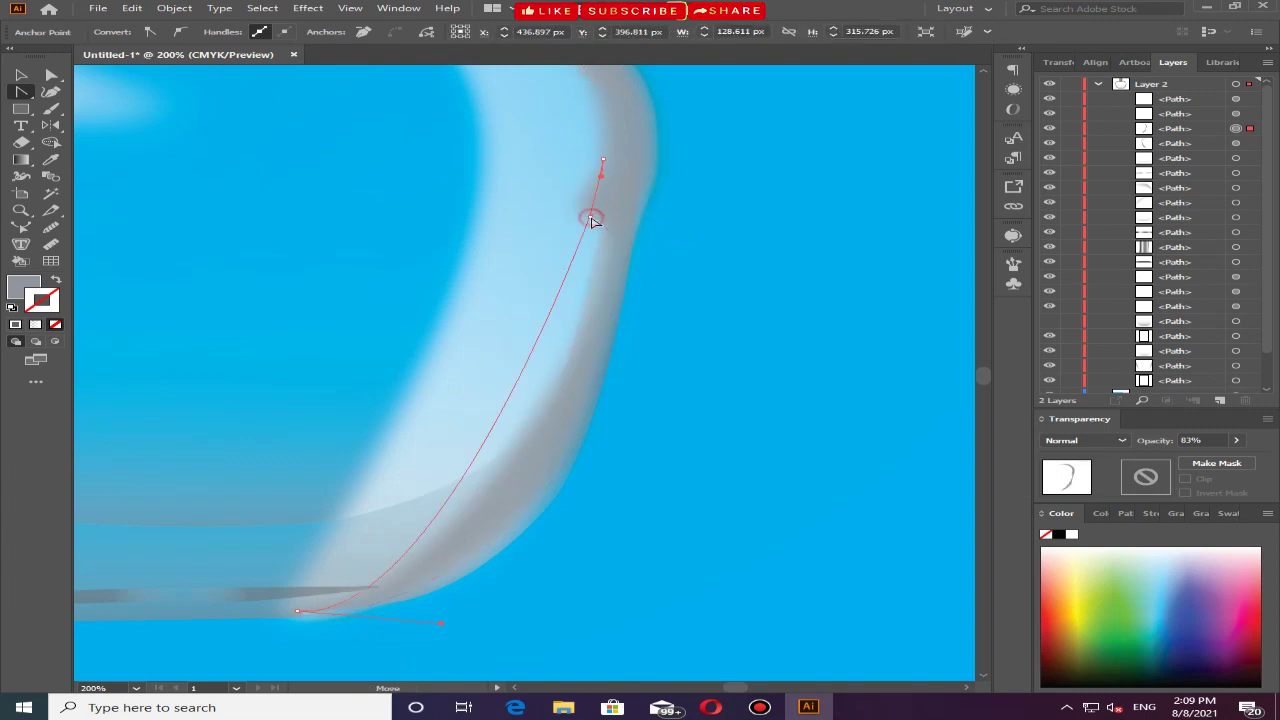
click(604, 162)
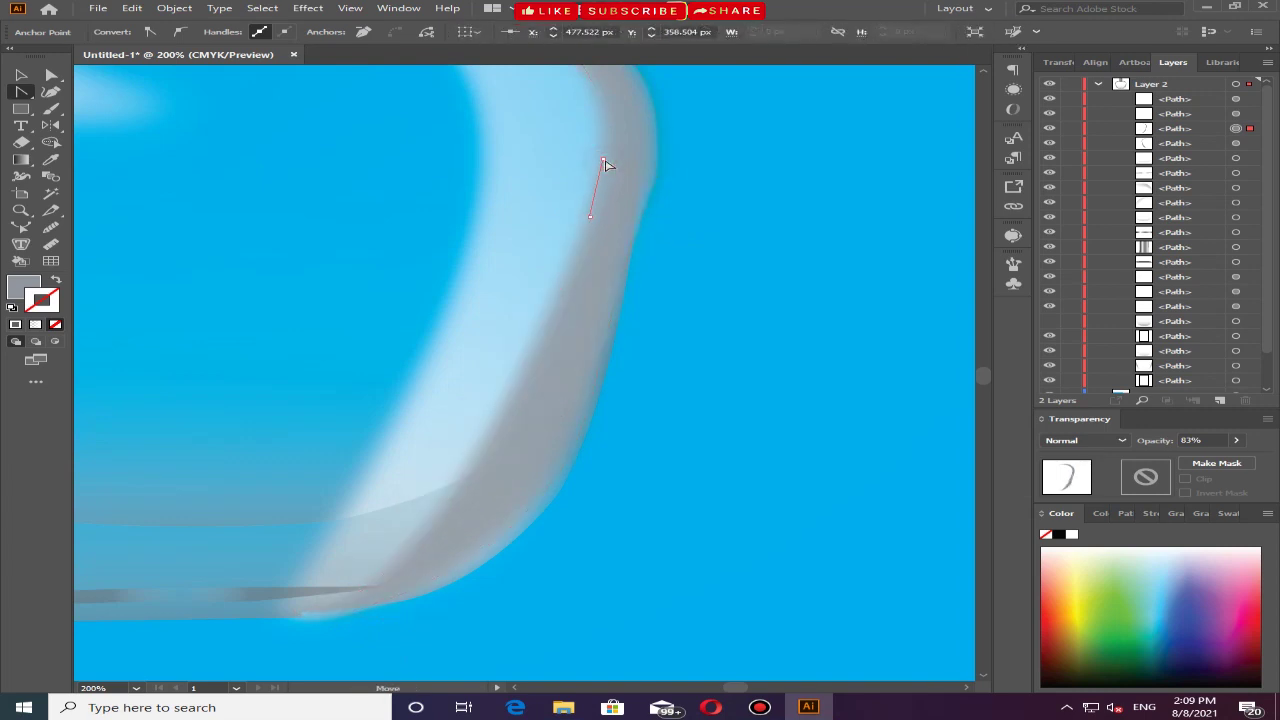
click(603, 161)
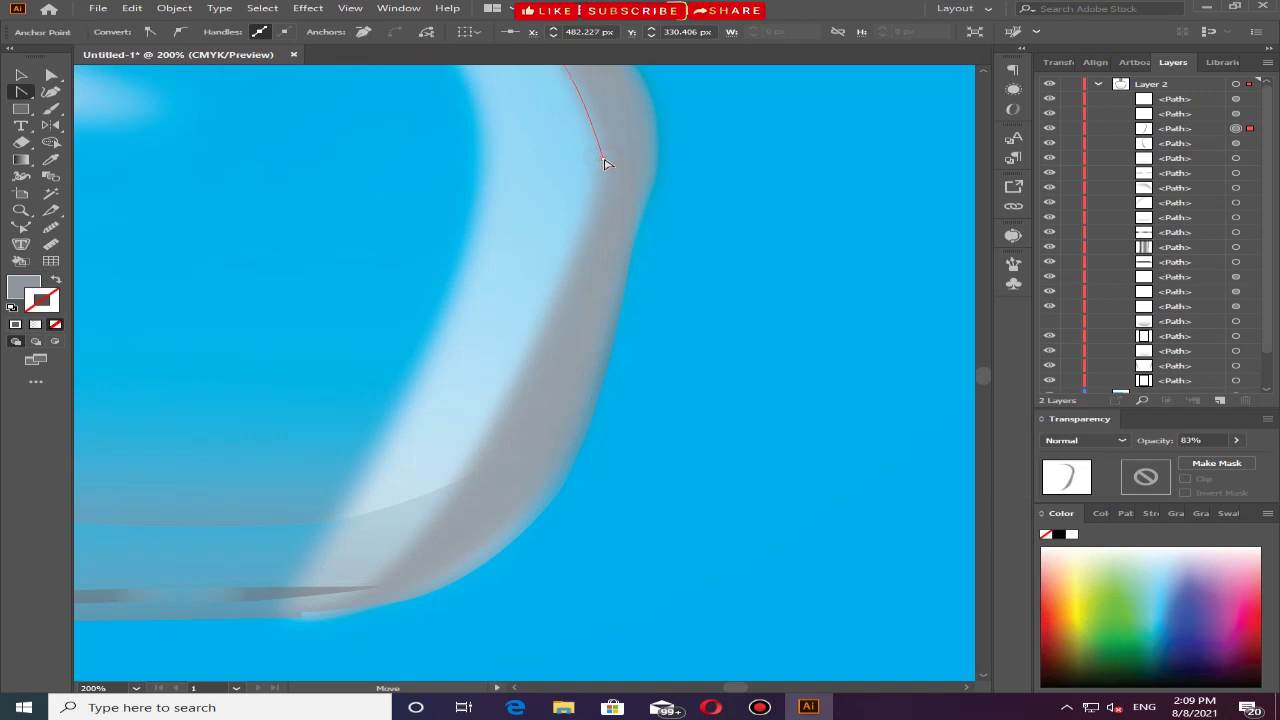
click(591, 218)
drag(533, 355, 554, 356)
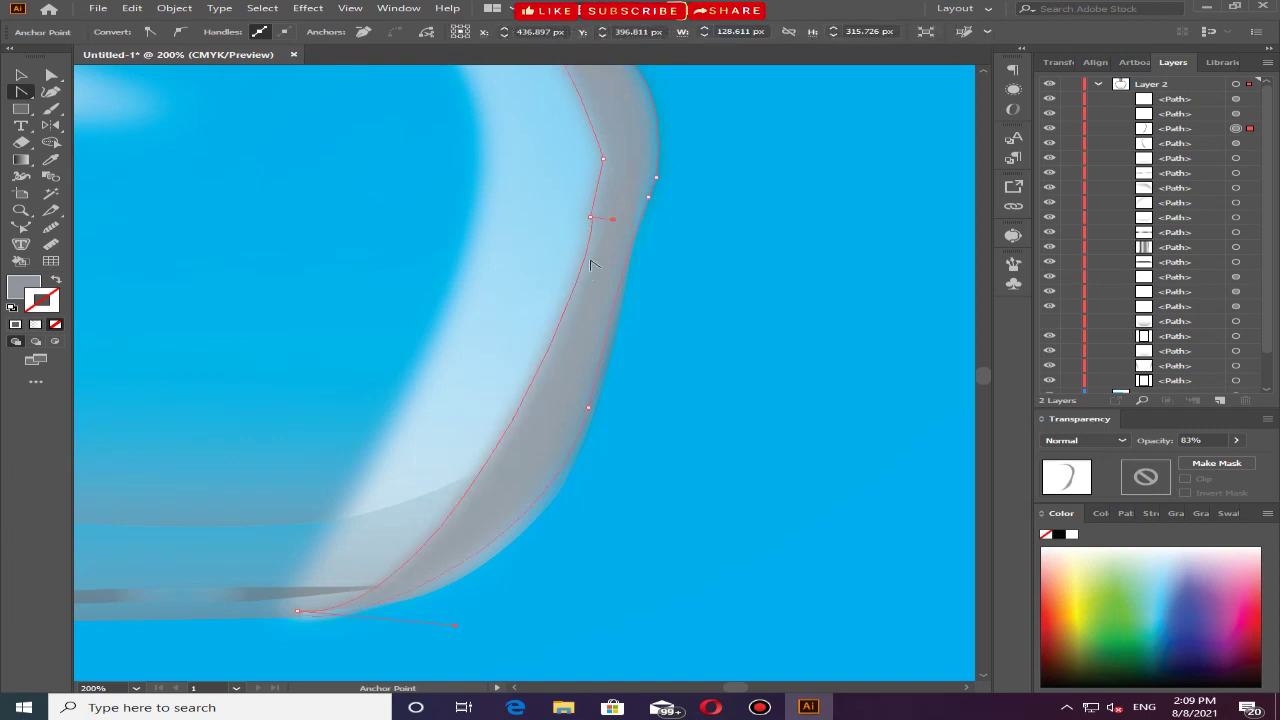
click(21, 75)
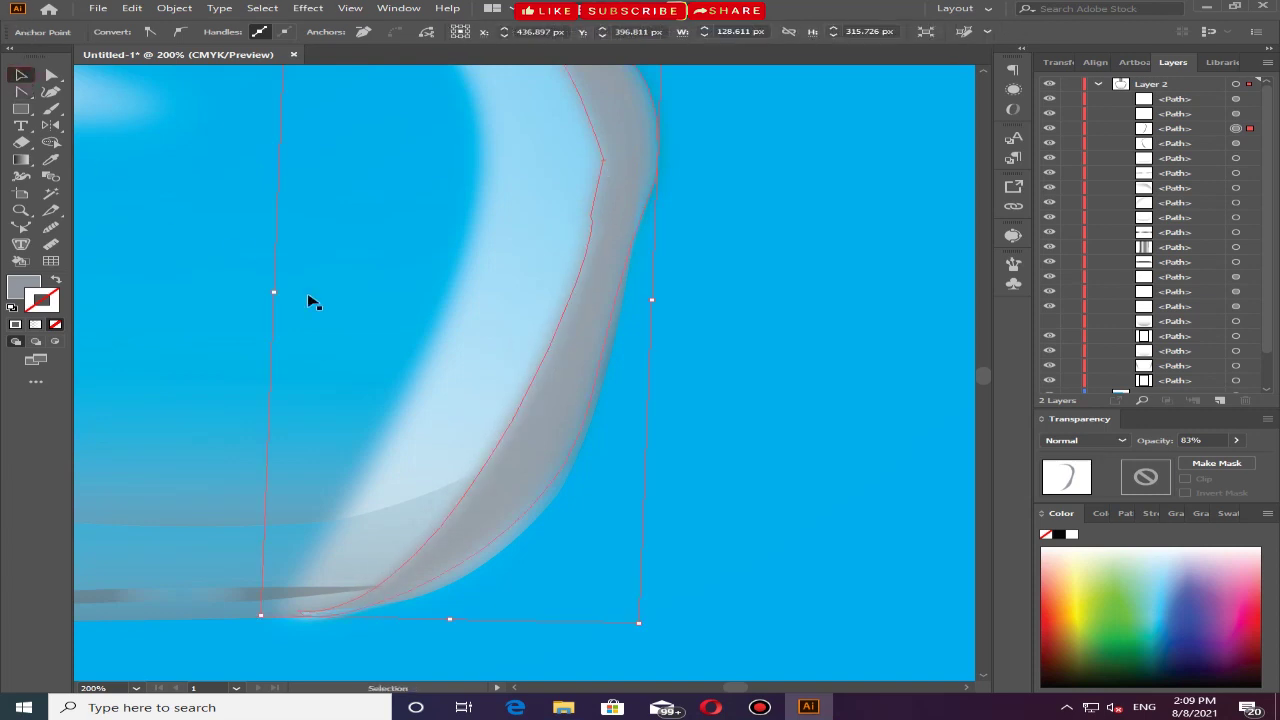
click(730, 353)
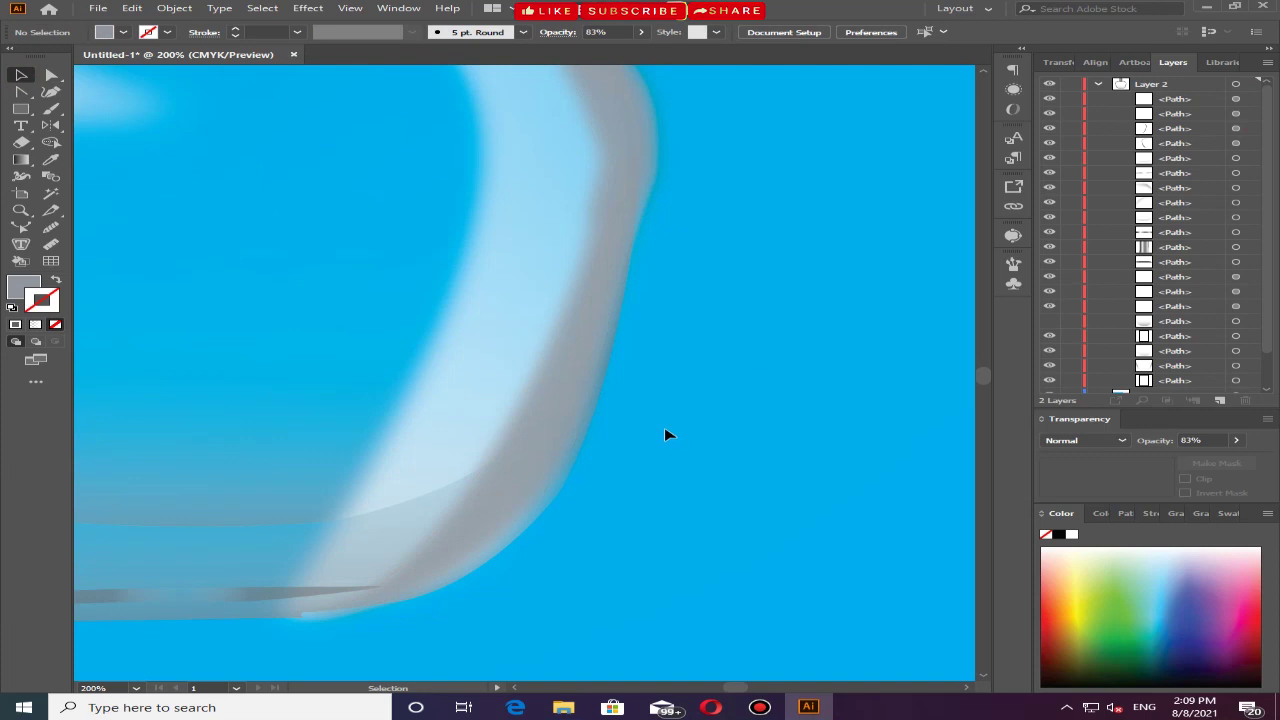
Adjust the lower anchors and curve of the bottle's left translucent edge
scroll(554, 417, down, 4)
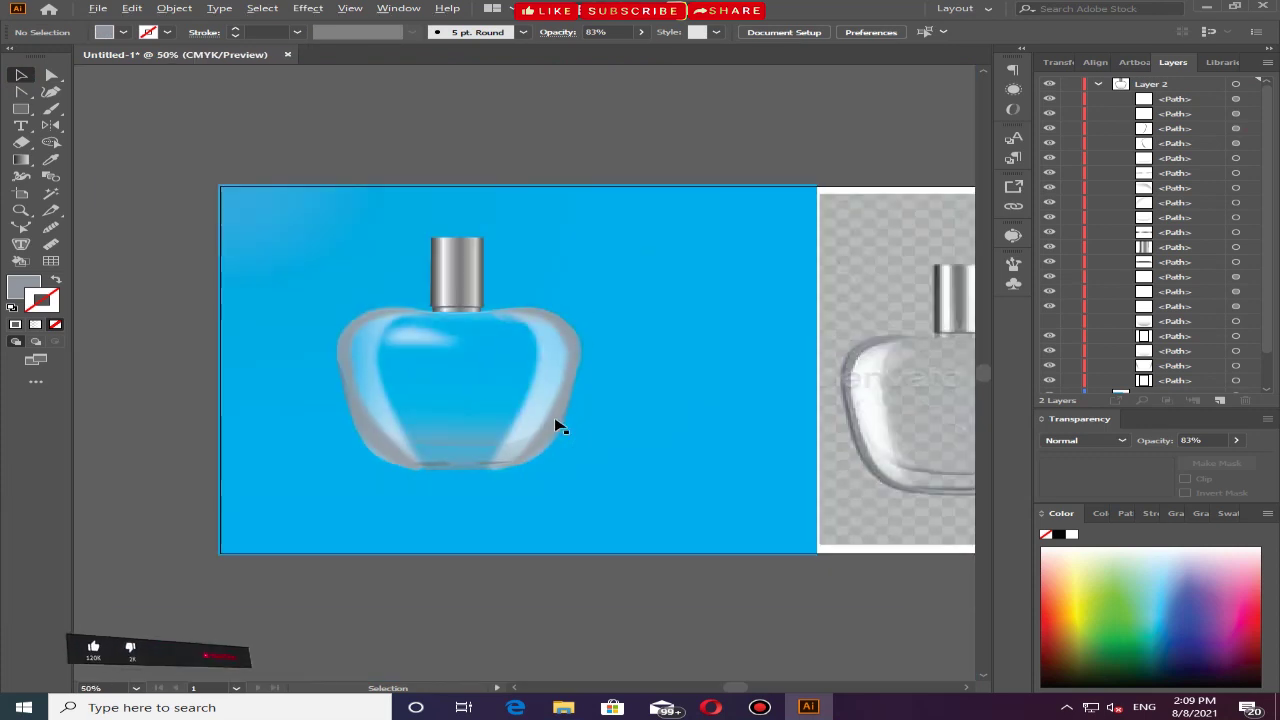
scroll(366, 434, up, 1)
click(332, 400)
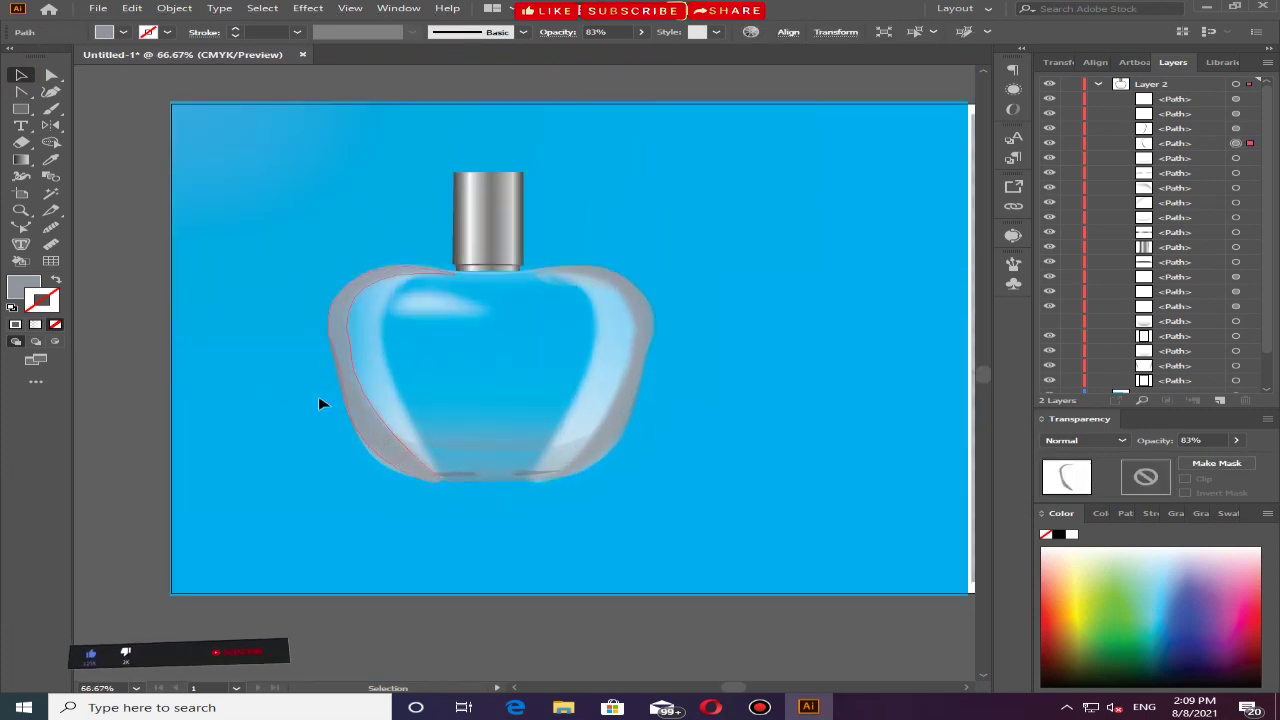
click(21, 91)
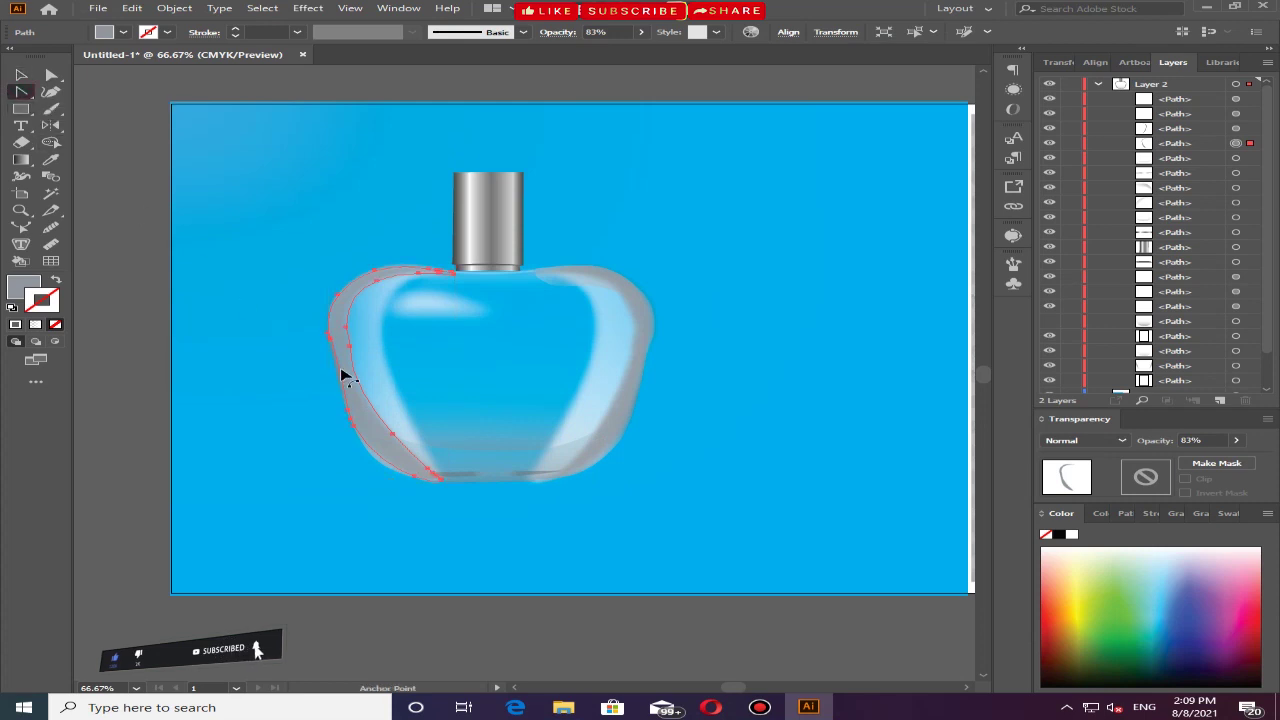
click(392, 437)
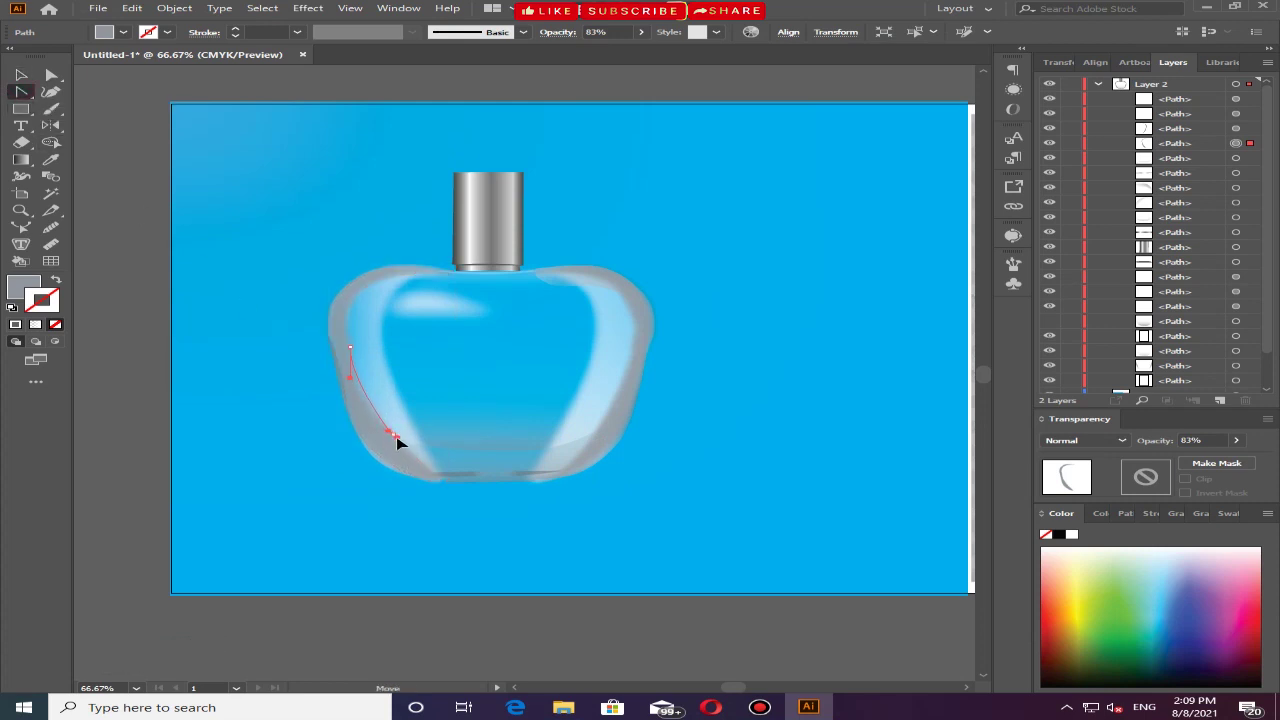
drag(390, 433, 376, 428)
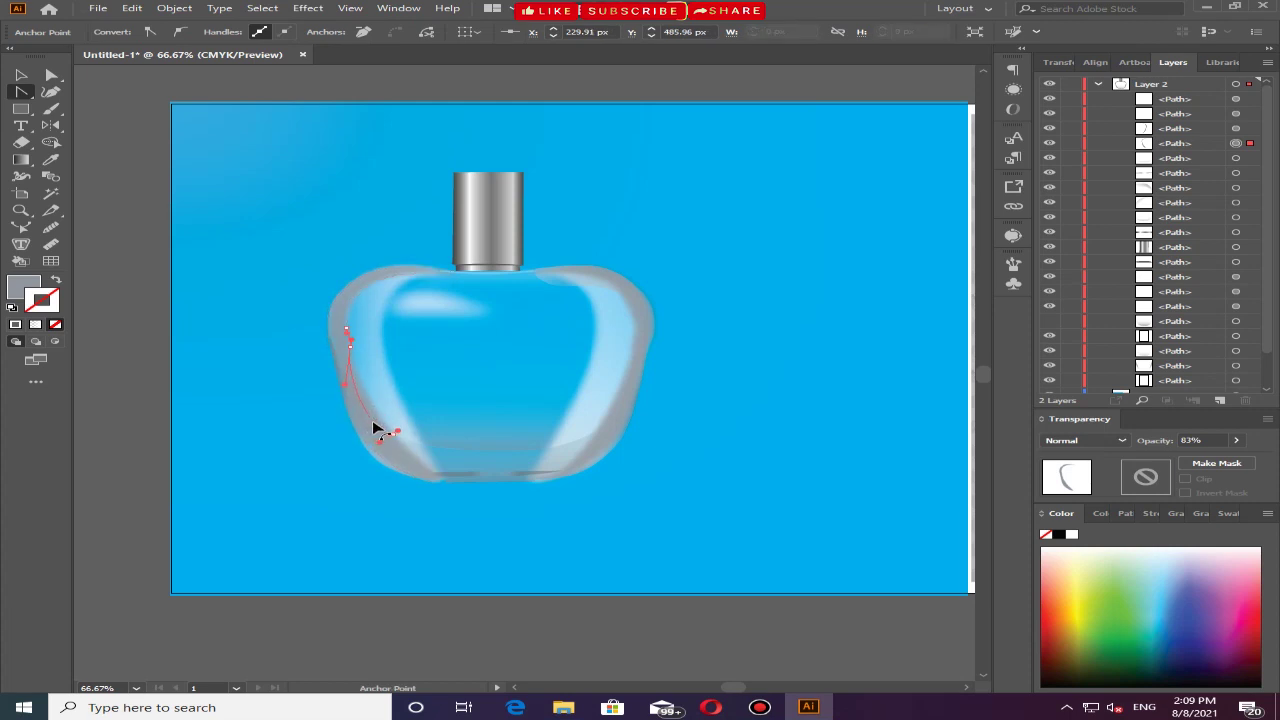
click(399, 449)
click(396, 458)
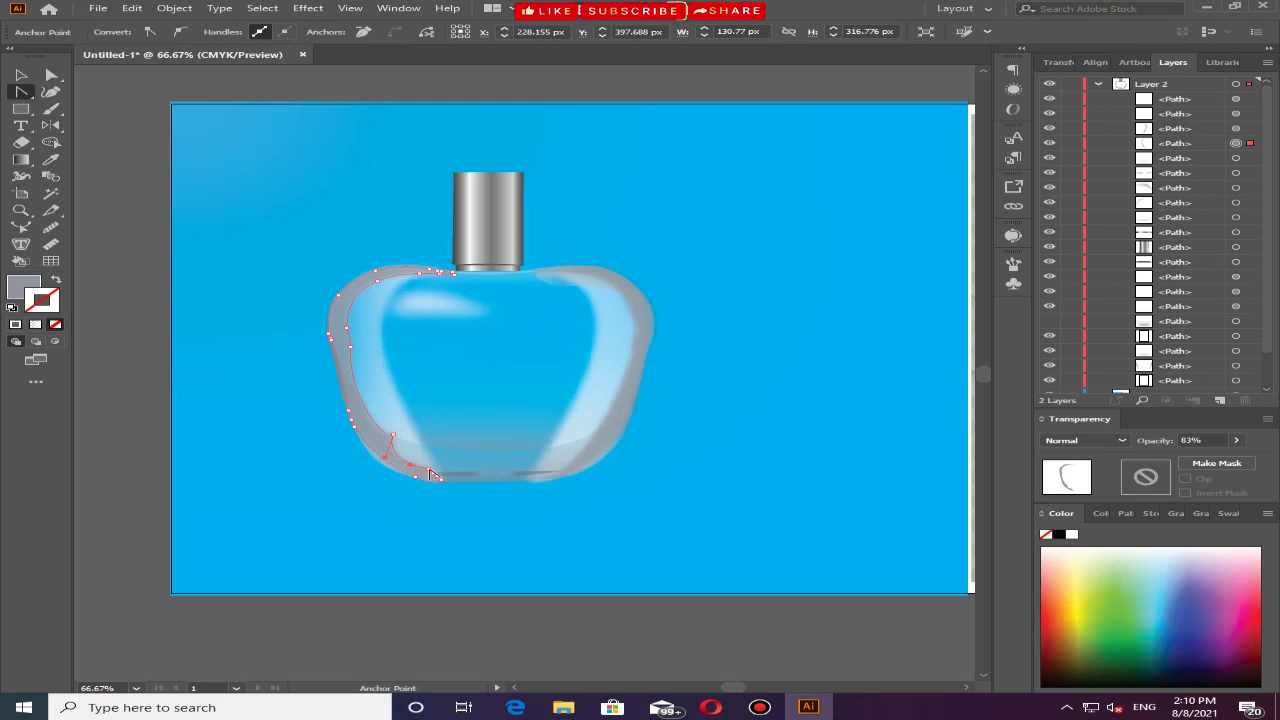
drag(427, 472, 426, 475)
click(429, 471)
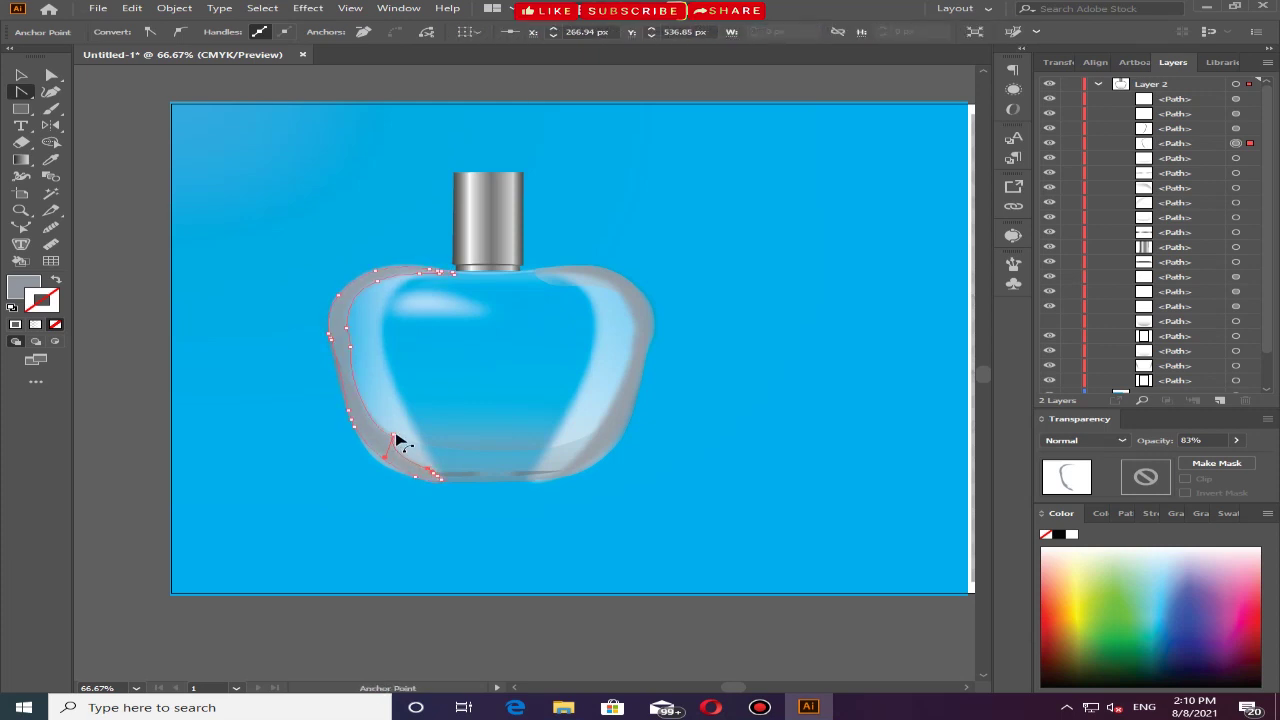
drag(394, 438, 364, 437)
drag(410, 460, 410, 456)
Select the anchor forming the stray loop on the left edge and remove it
scroll(394, 440, up, 2)
scroll(394, 440, up, 3)
scroll(440, 430, up, 2)
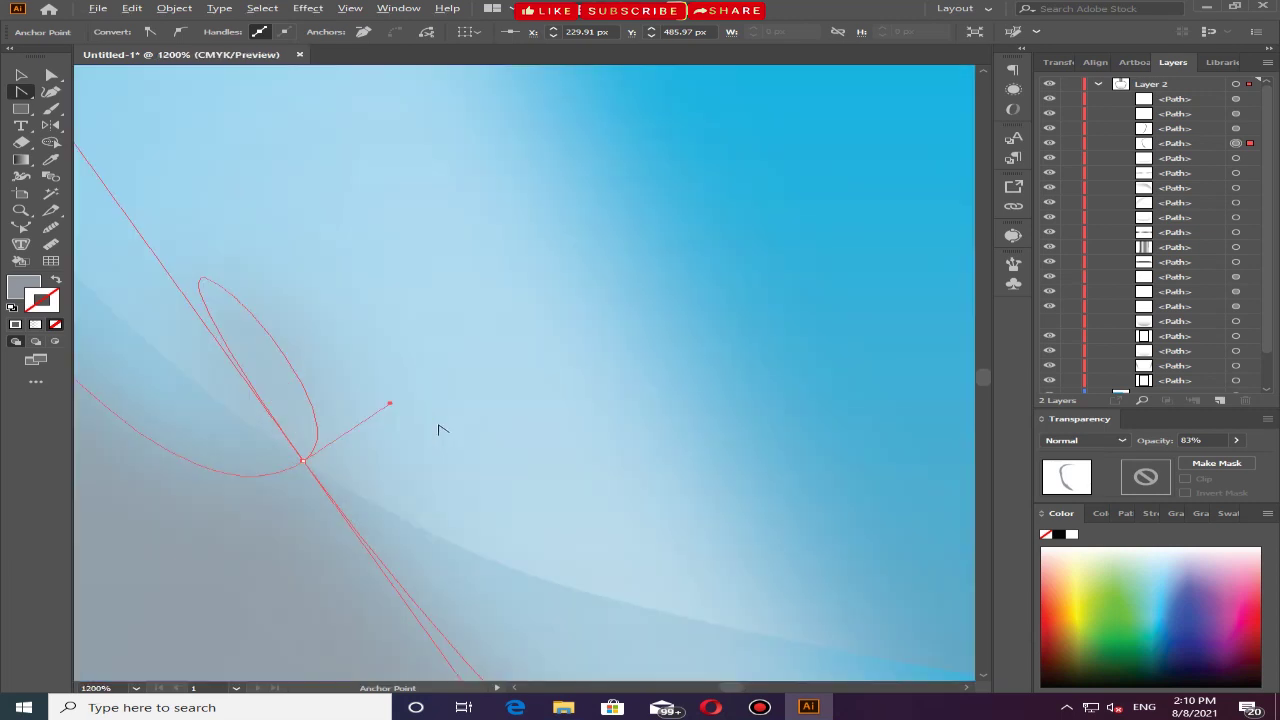
click(21, 75)
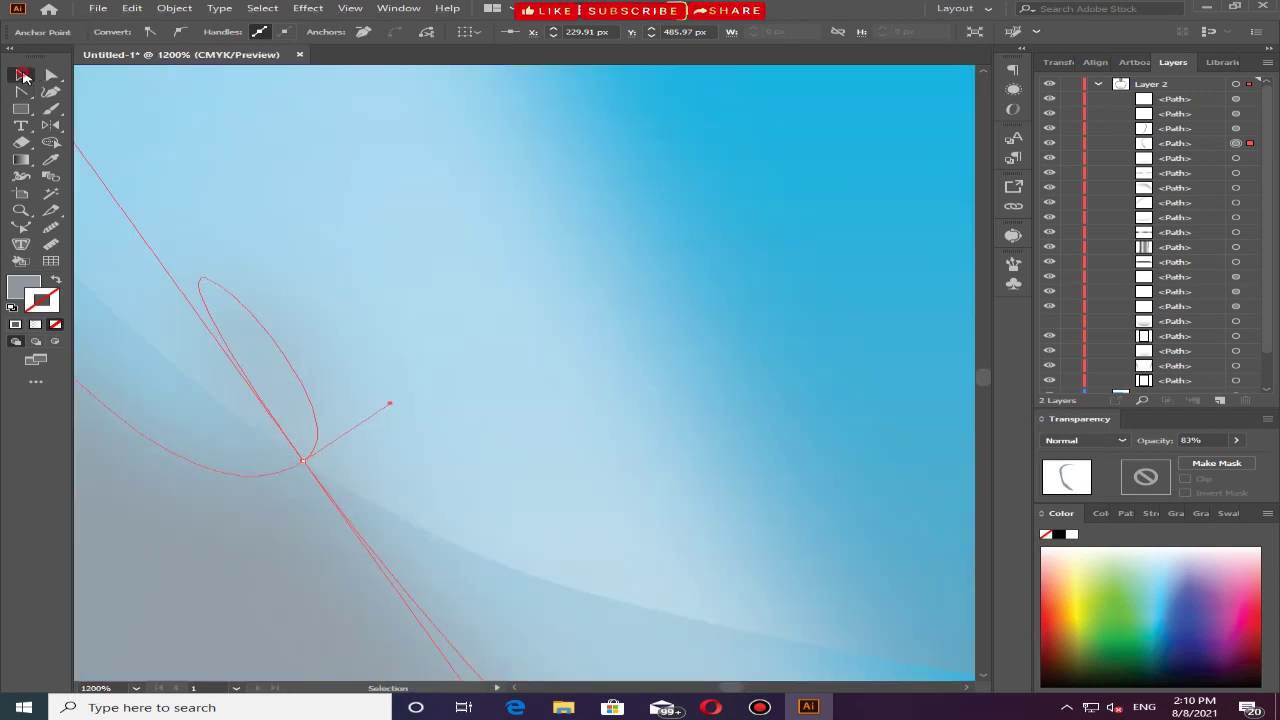
click(304, 458)
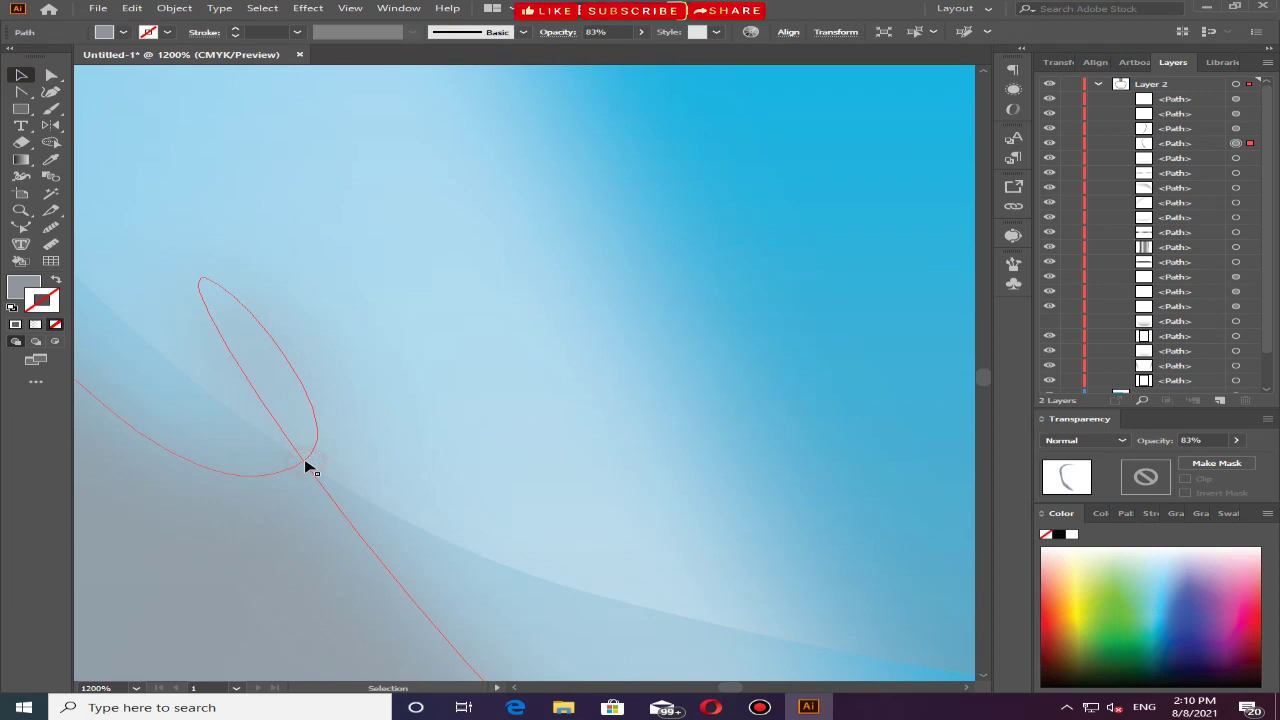
click(52, 75)
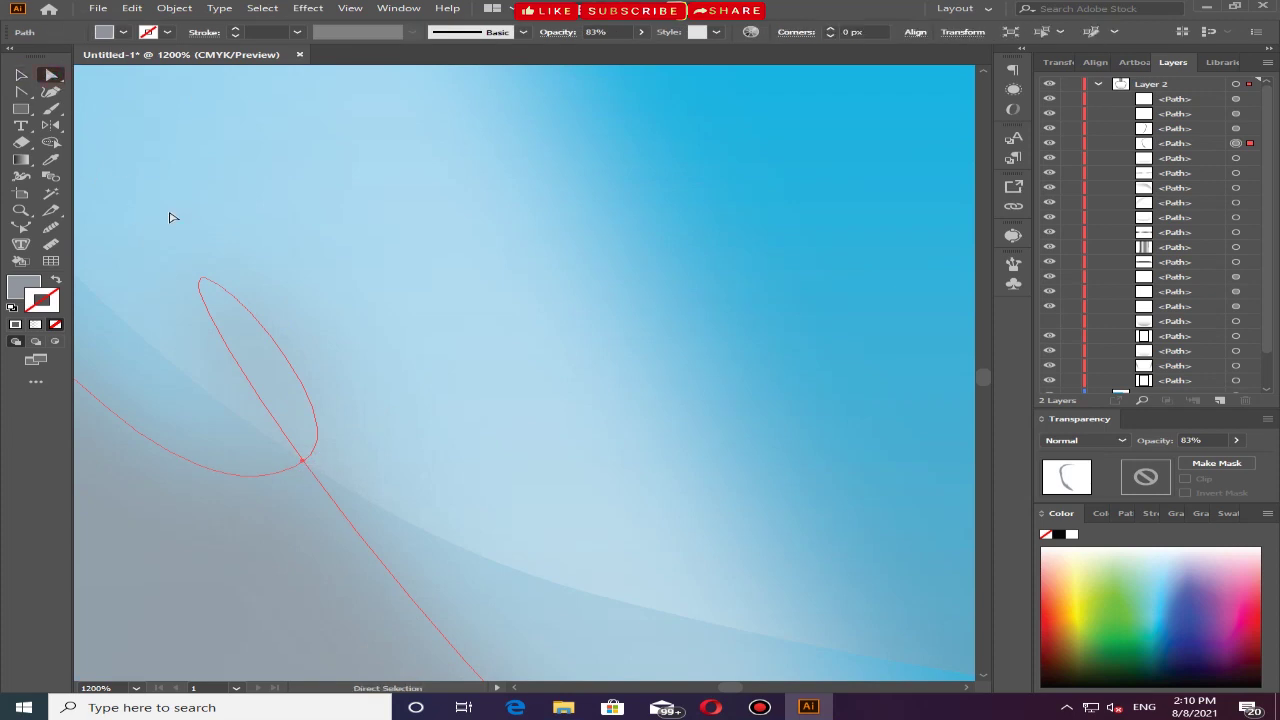
click(304, 461)
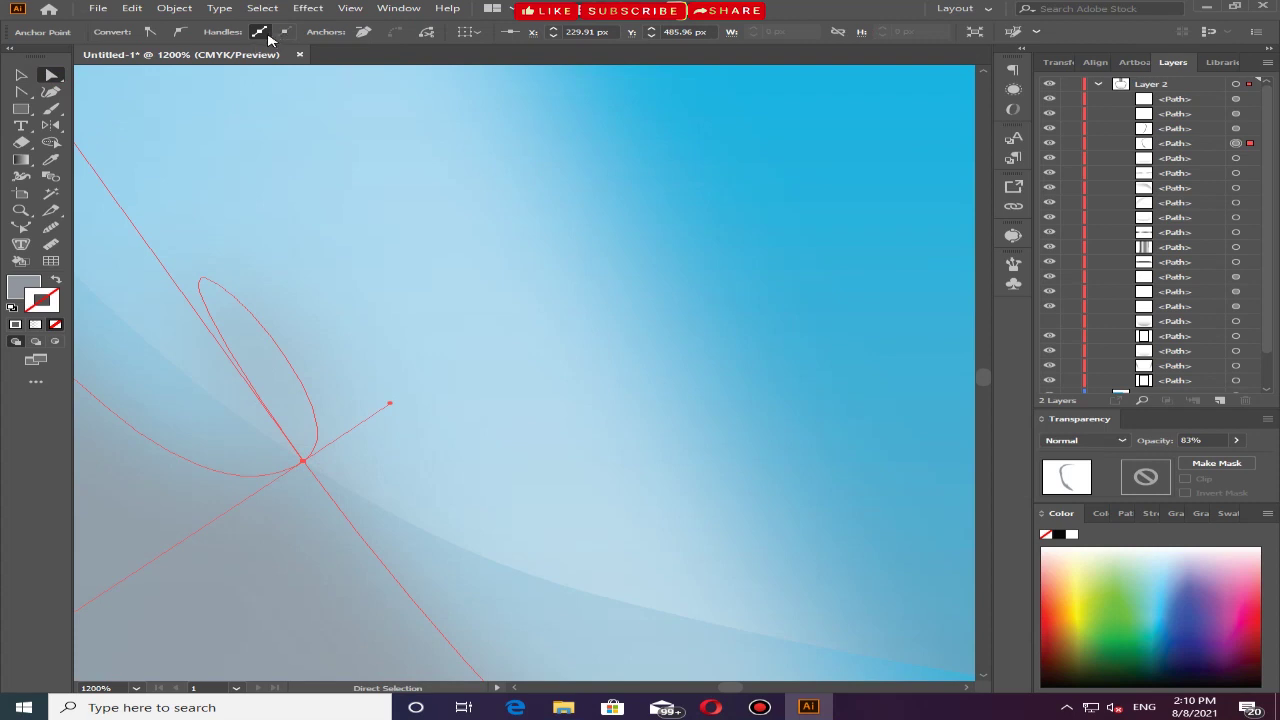
click(363, 32)
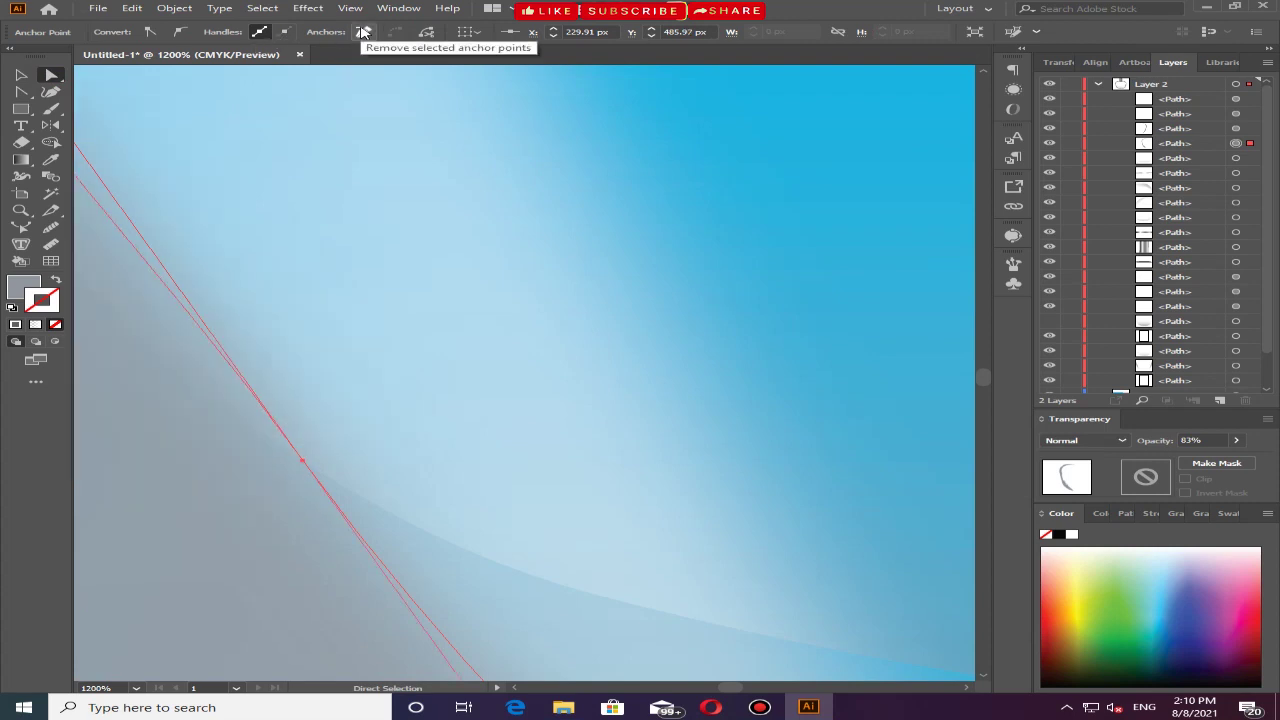
Pull the lower edge anchor left to smooth the left edge curve
alt+scroll(318, 388, down, 4)
alt+scroll(320, 393, down, 2)
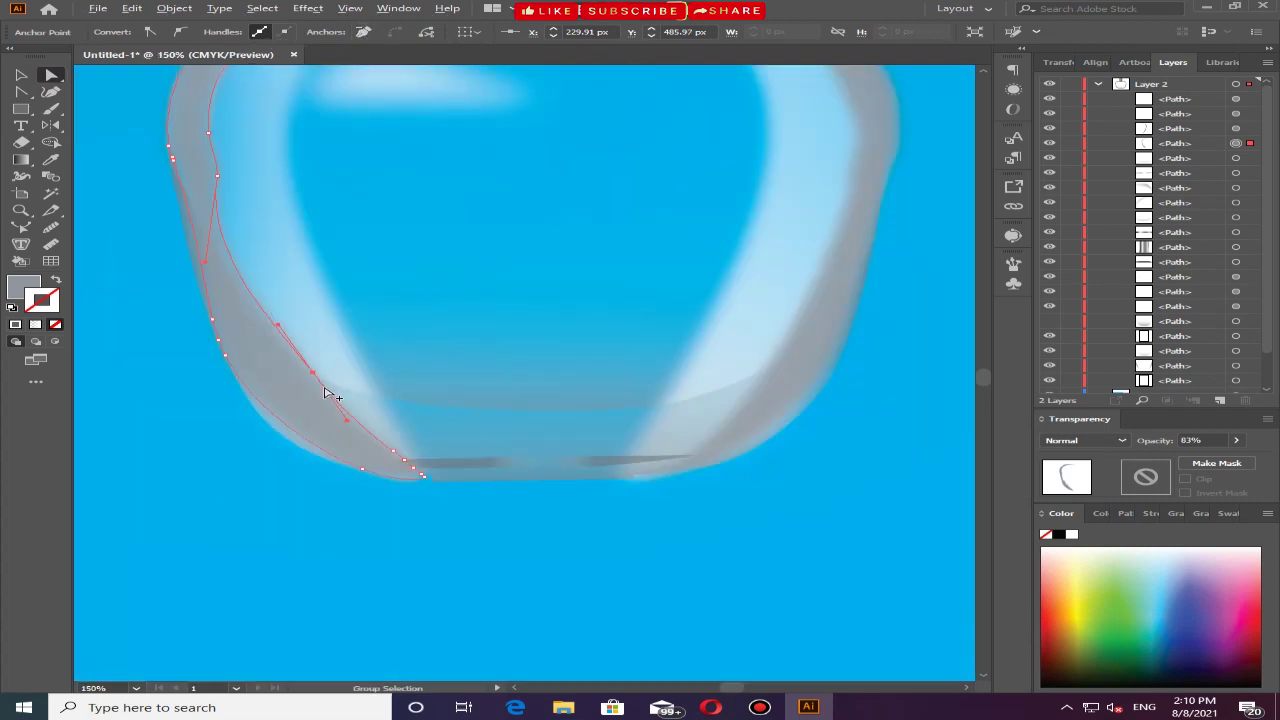
alt+scroll(320, 373, up, 1)
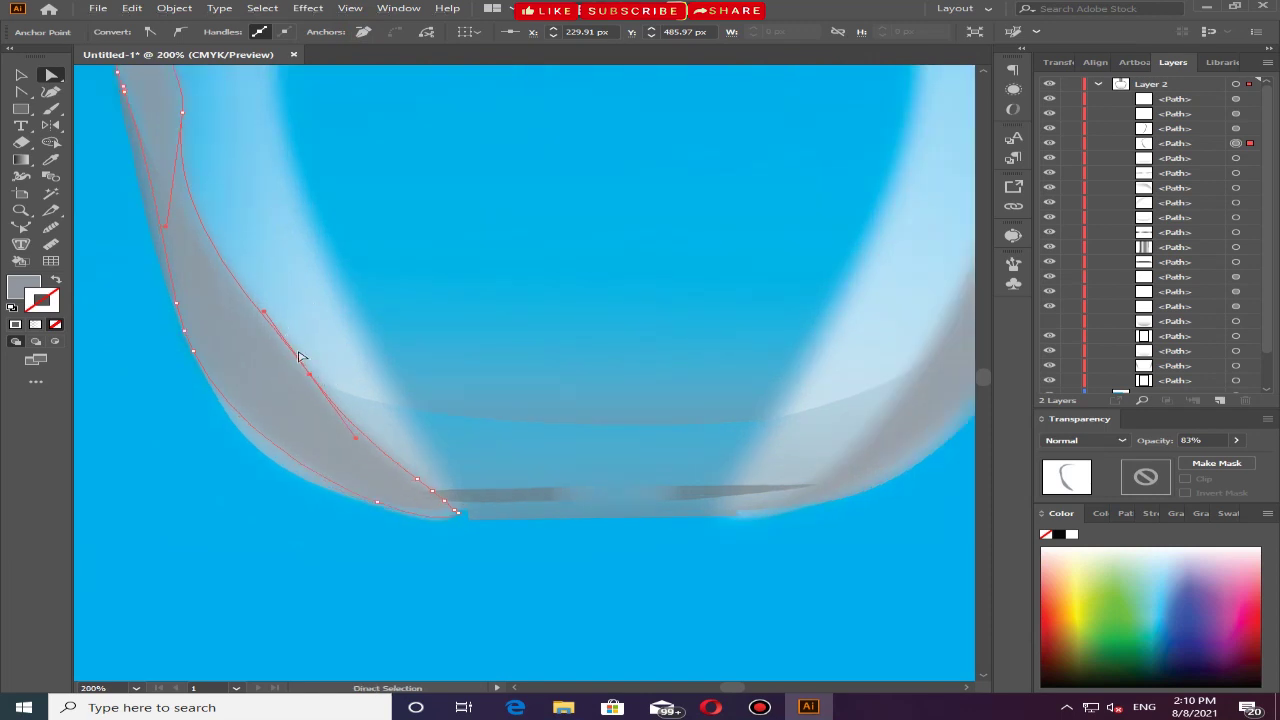
drag(310, 377, 263, 391)
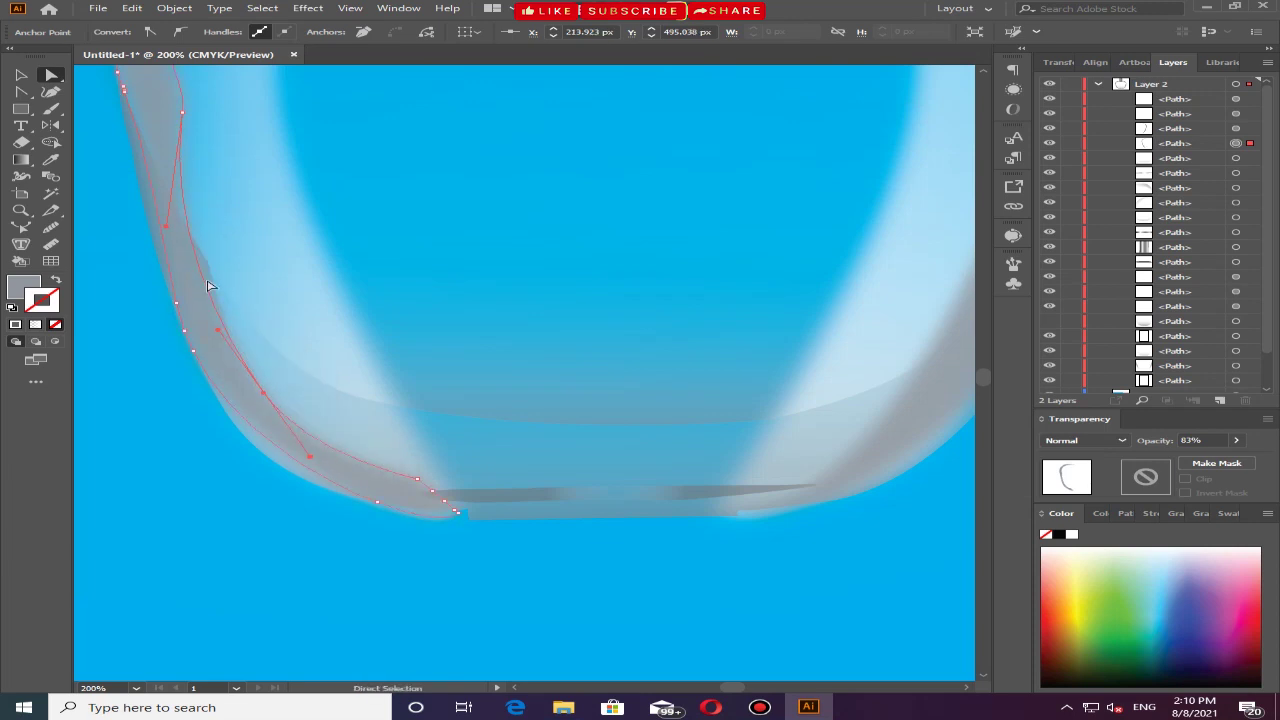
Select the short inner edge path together with the outer edge path
scroll(196, 161, up, 3)
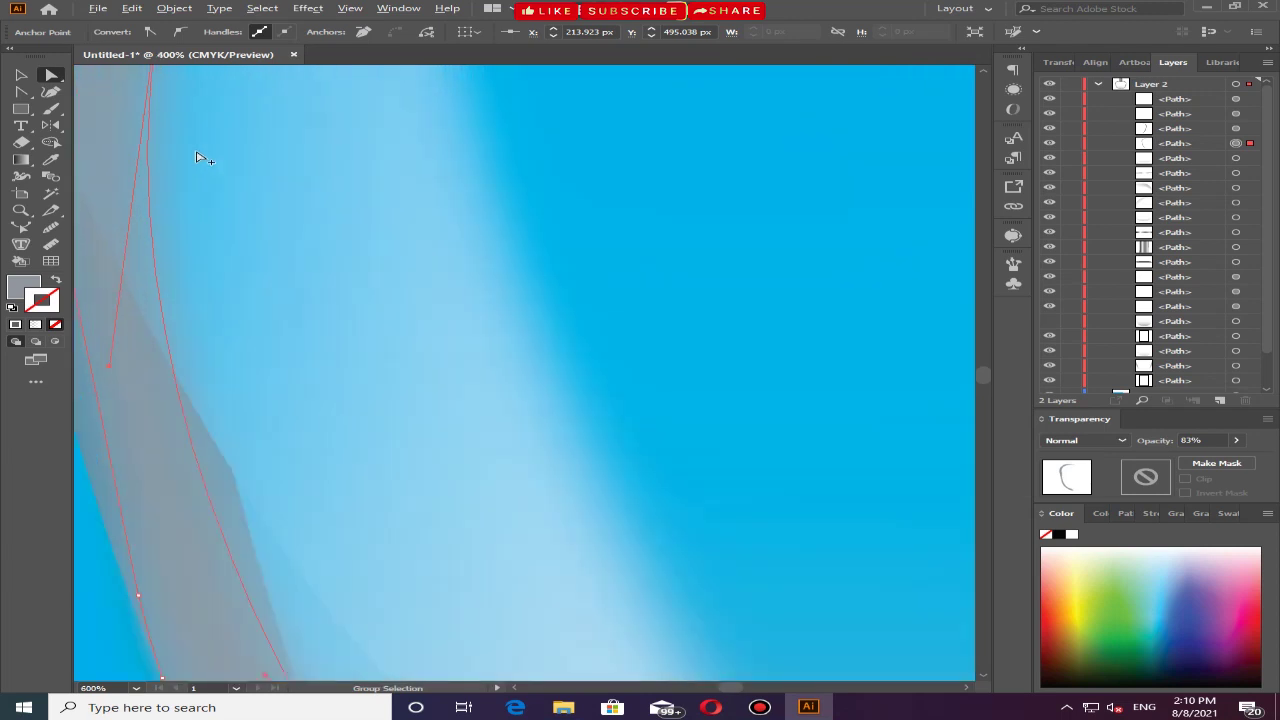
scroll(196, 158, down, 3)
scroll(280, 300, up, 5)
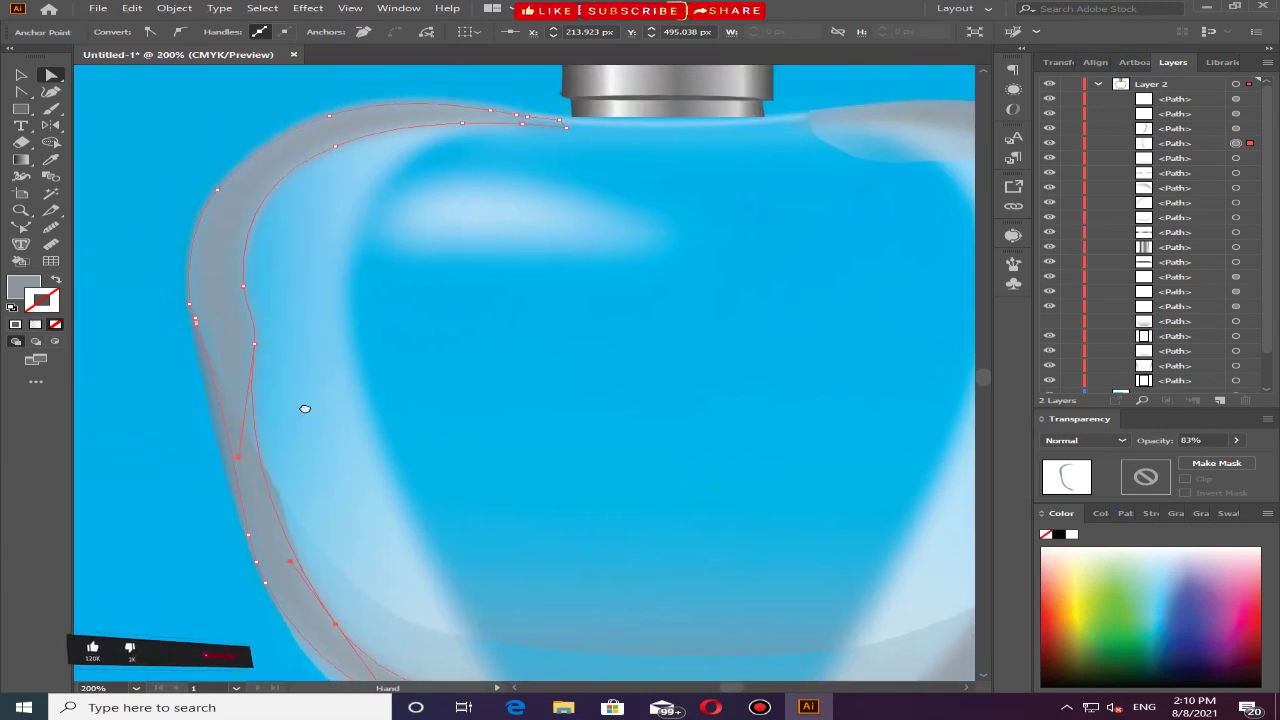
click(249, 358)
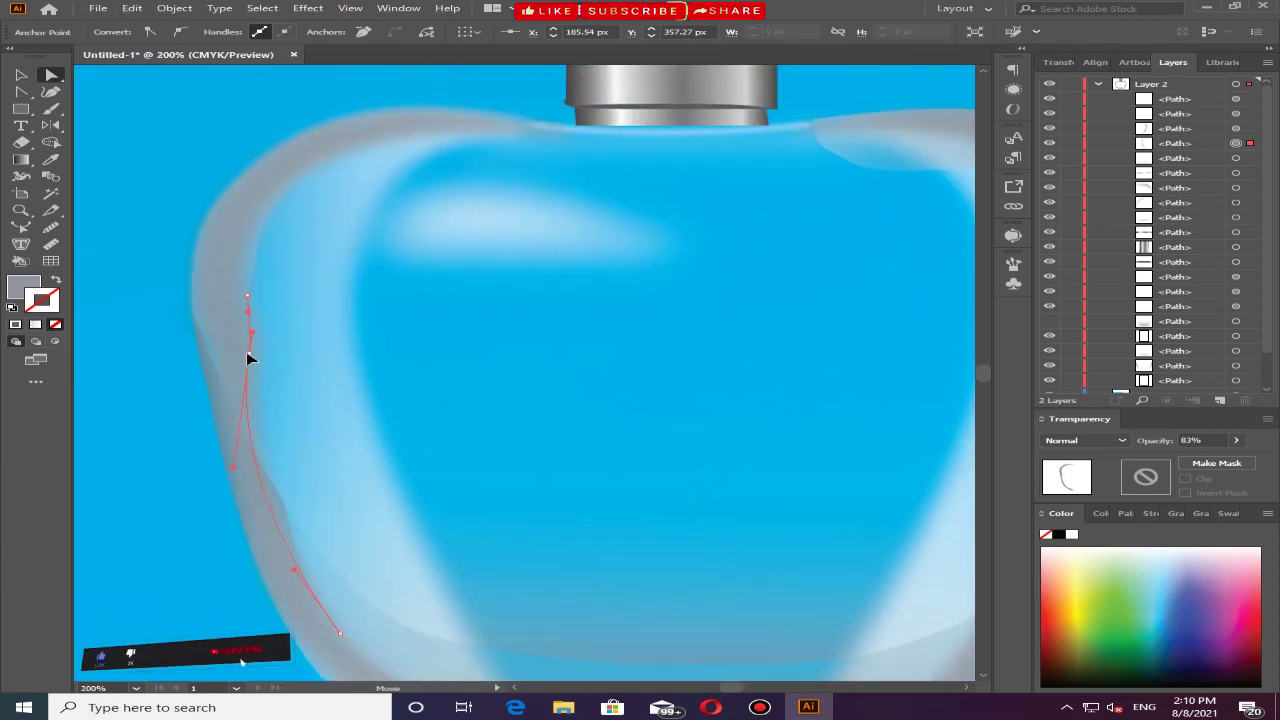
shift+click(248, 300)
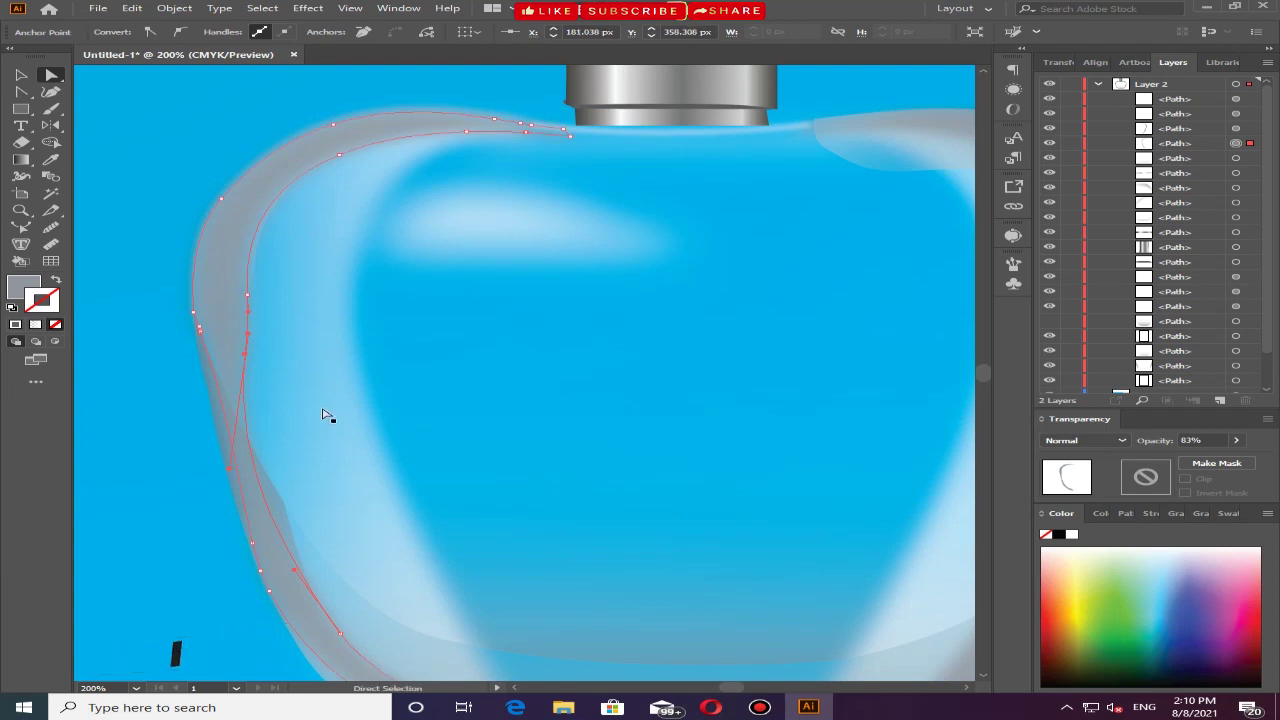
scroll(296, 381, down, 3)
scroll(296, 381, down, 1)
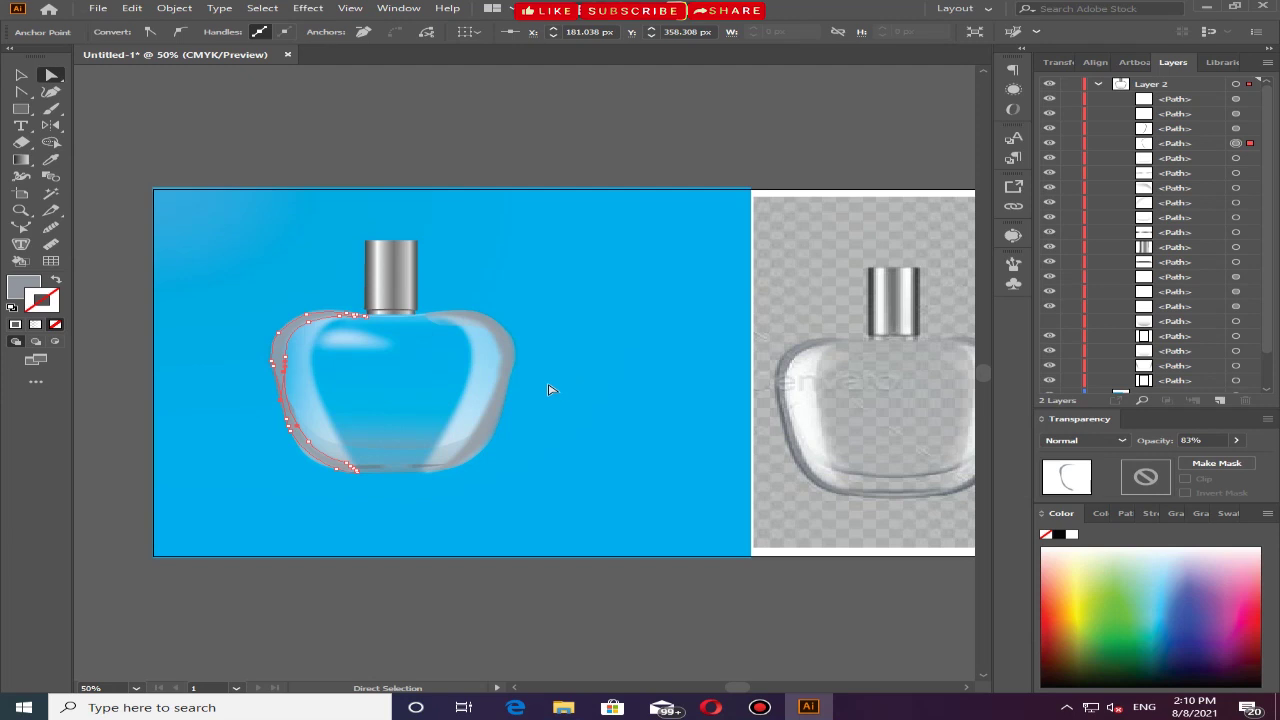
Drag the right edge's upper anchor and its handle rightward to smooth the inner curve
click(500, 416)
scroll(500, 416, up, 4)
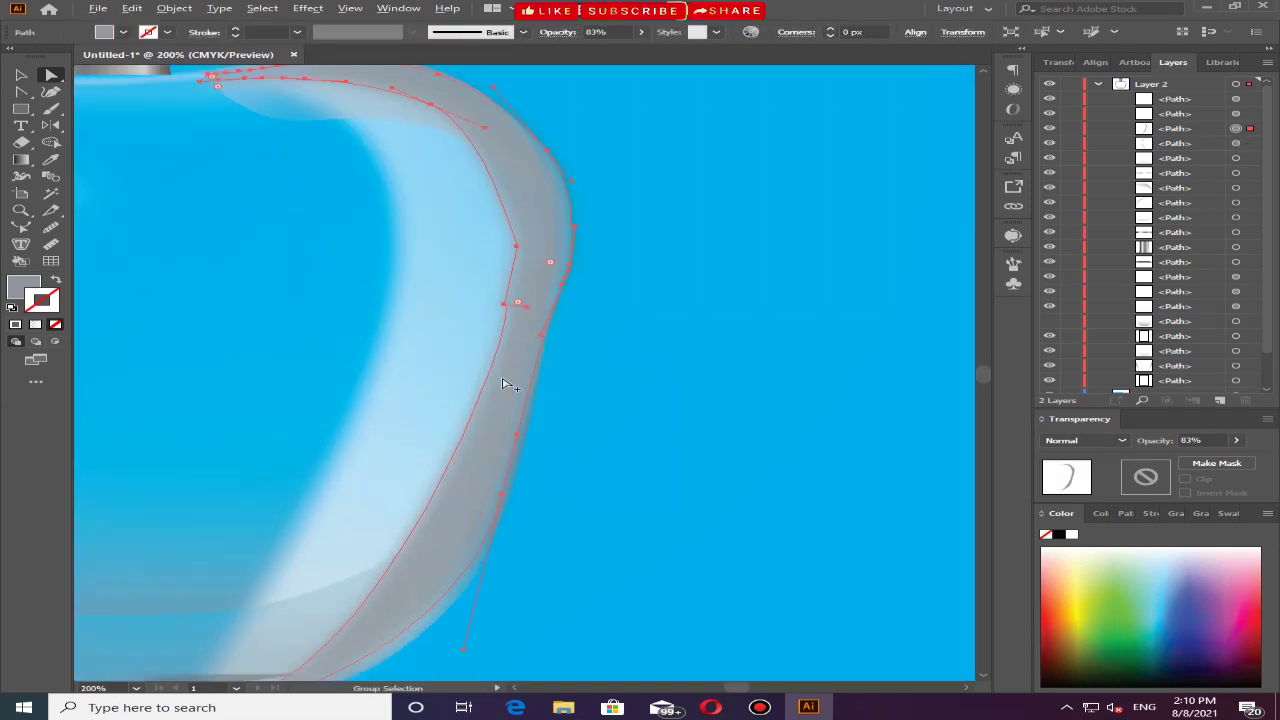
scroll(519, 304, up, 3)
click(464, 322)
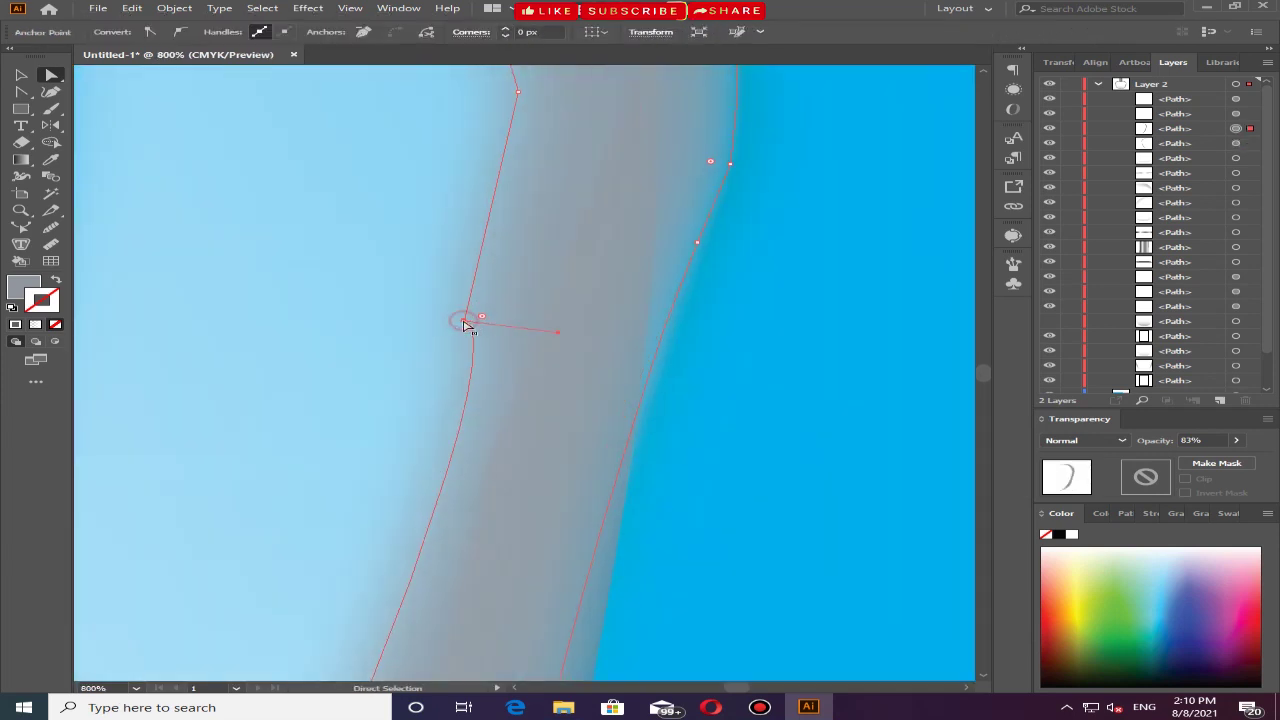
drag(464, 321, 497, 317)
drag(591, 328, 485, 387)
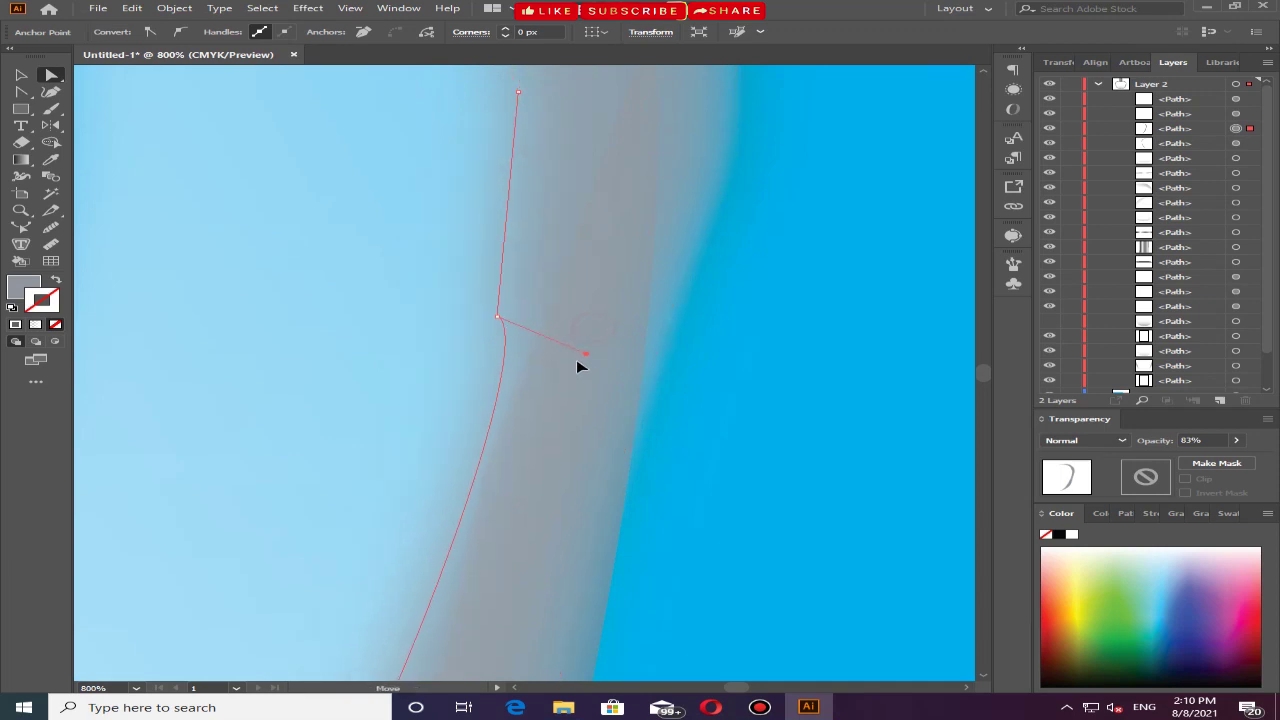
drag(497, 317, 519, 320)
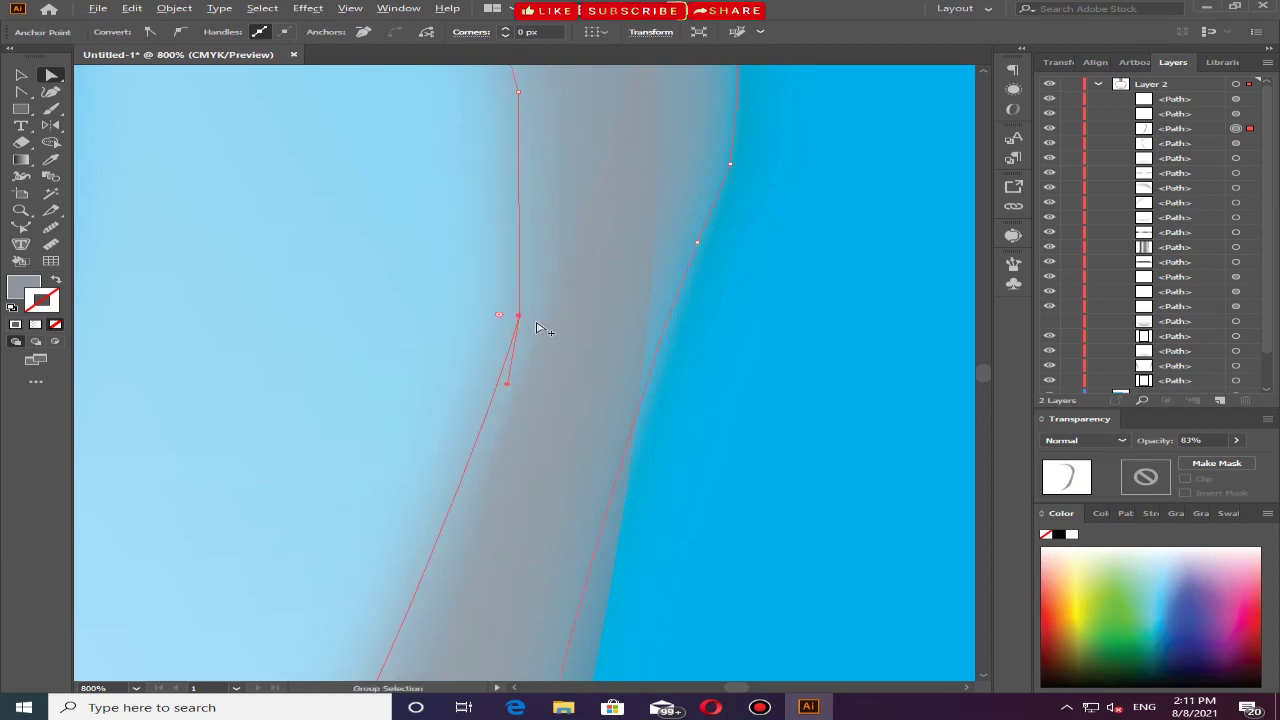
Delete two surplus anchors from the right edge path, then deselect it
scroll(530, 323, down, 5)
scroll(538, 393, down, 1)
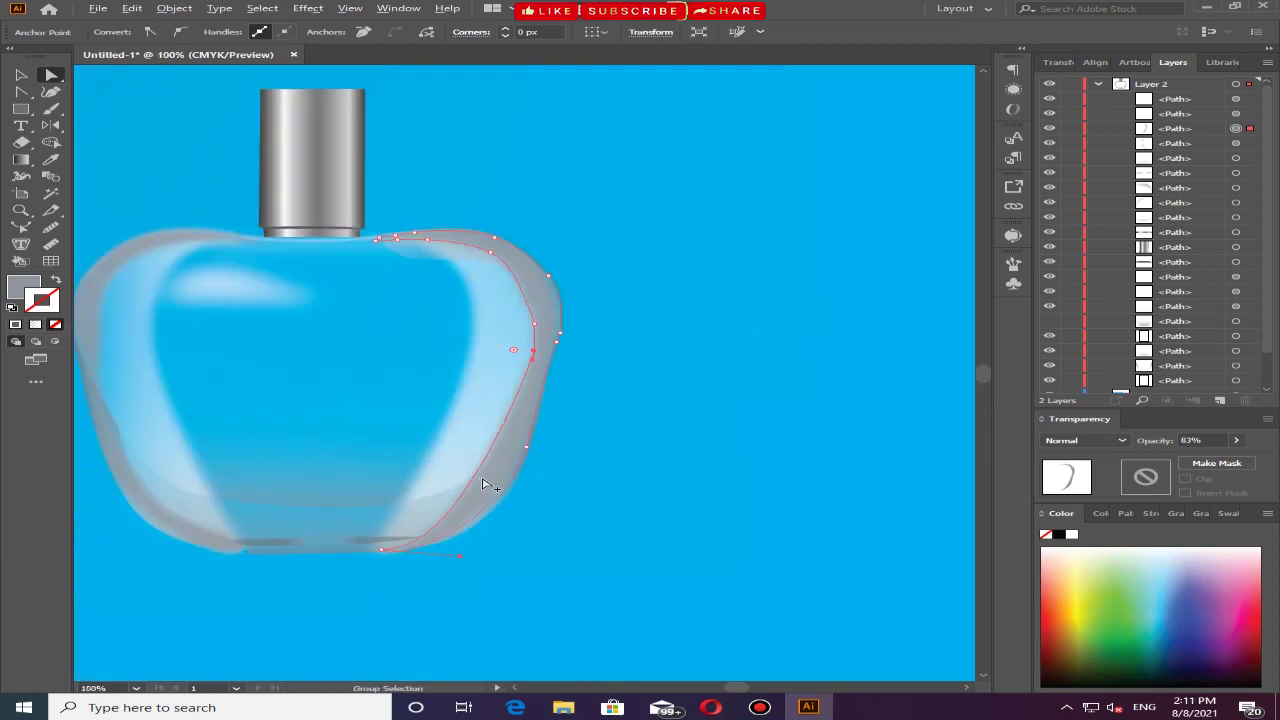
key(Delete)
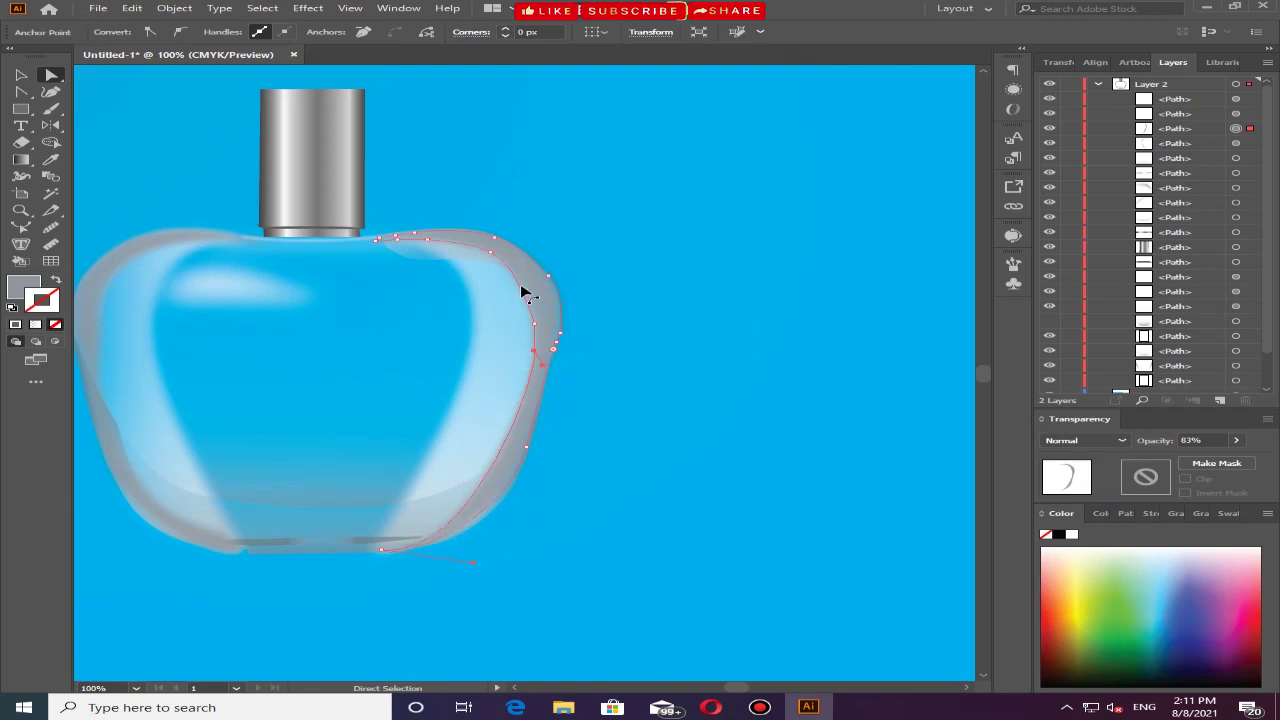
key(Delete)
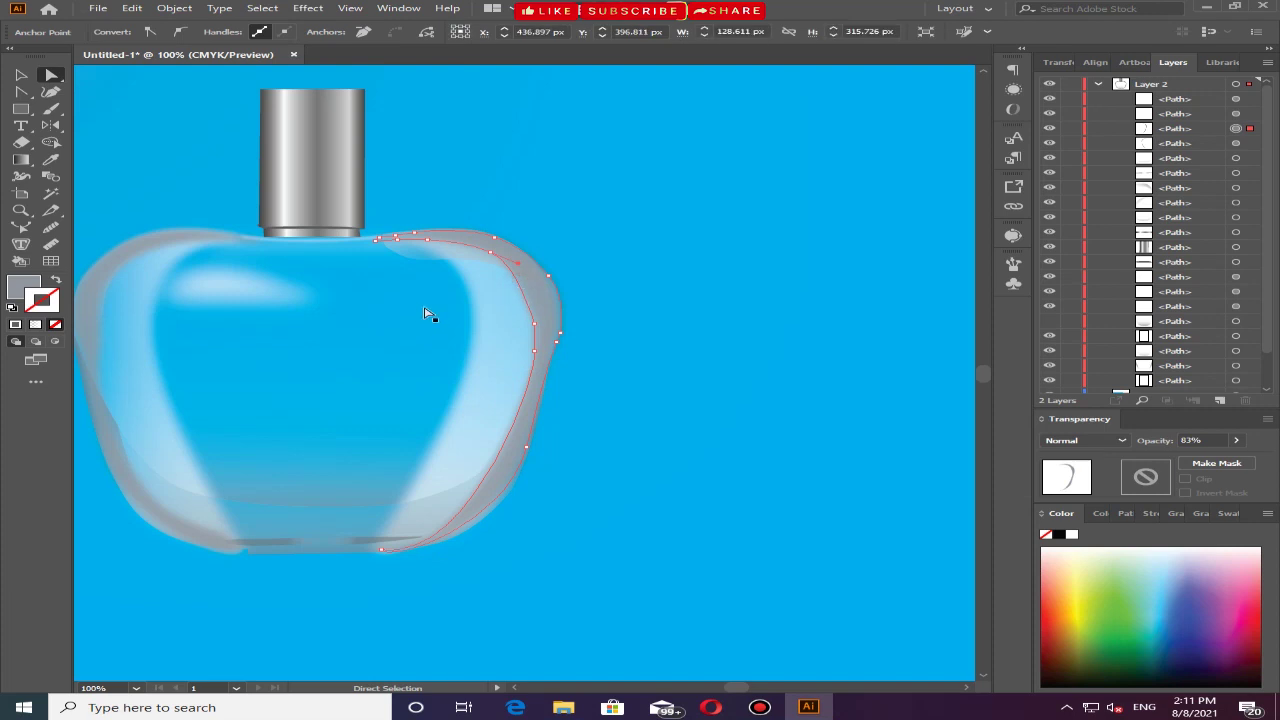
scroll(428, 317, down, 4)
click(508, 356)
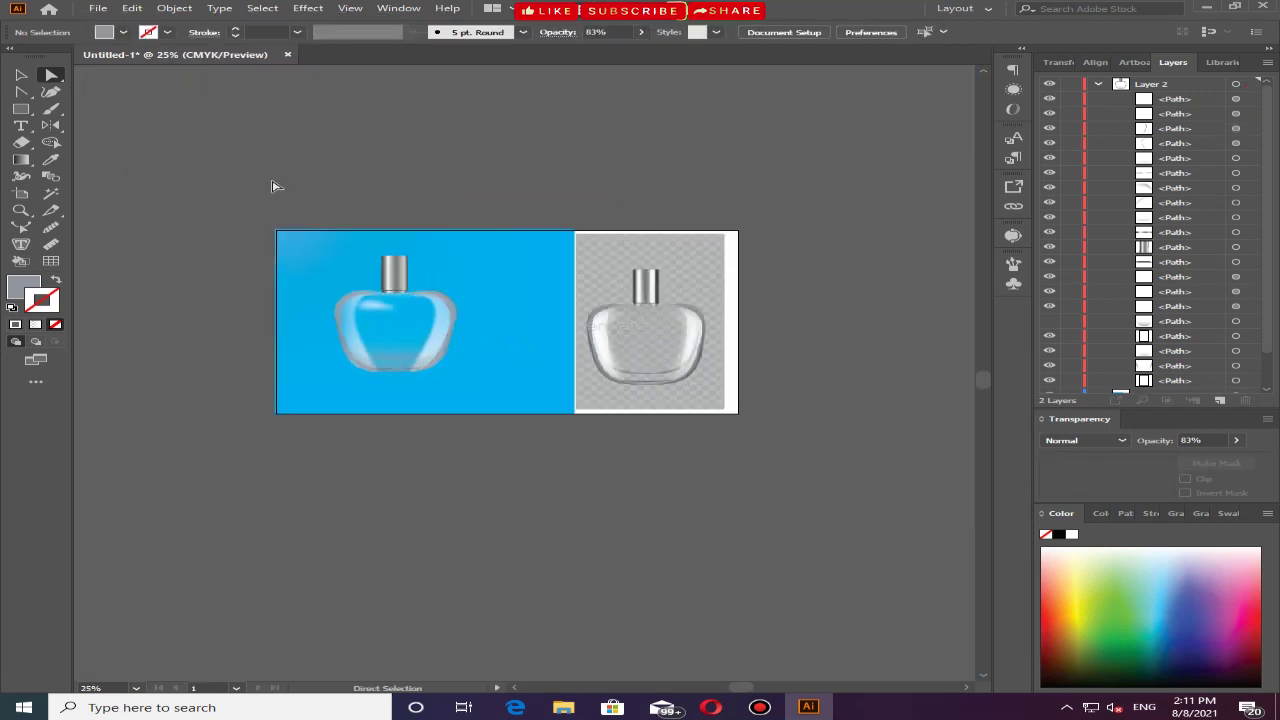
drag(520, 397, 411, 324)
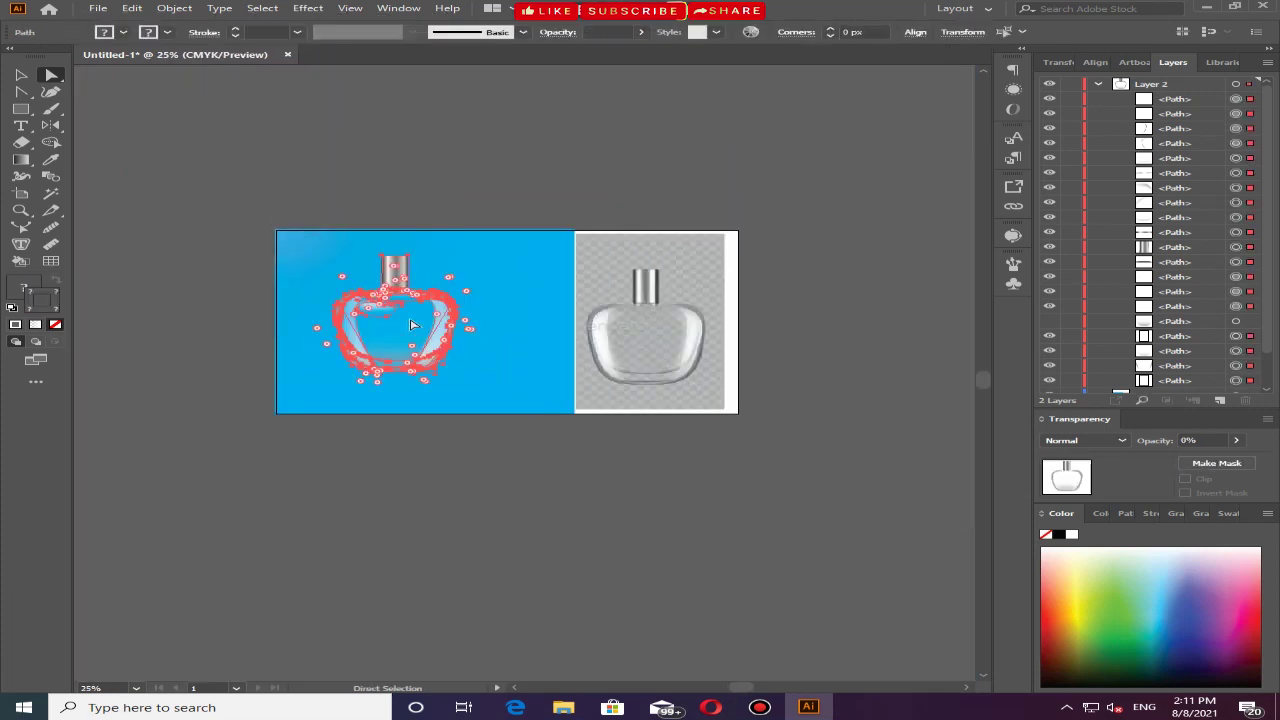
click(540, 365)
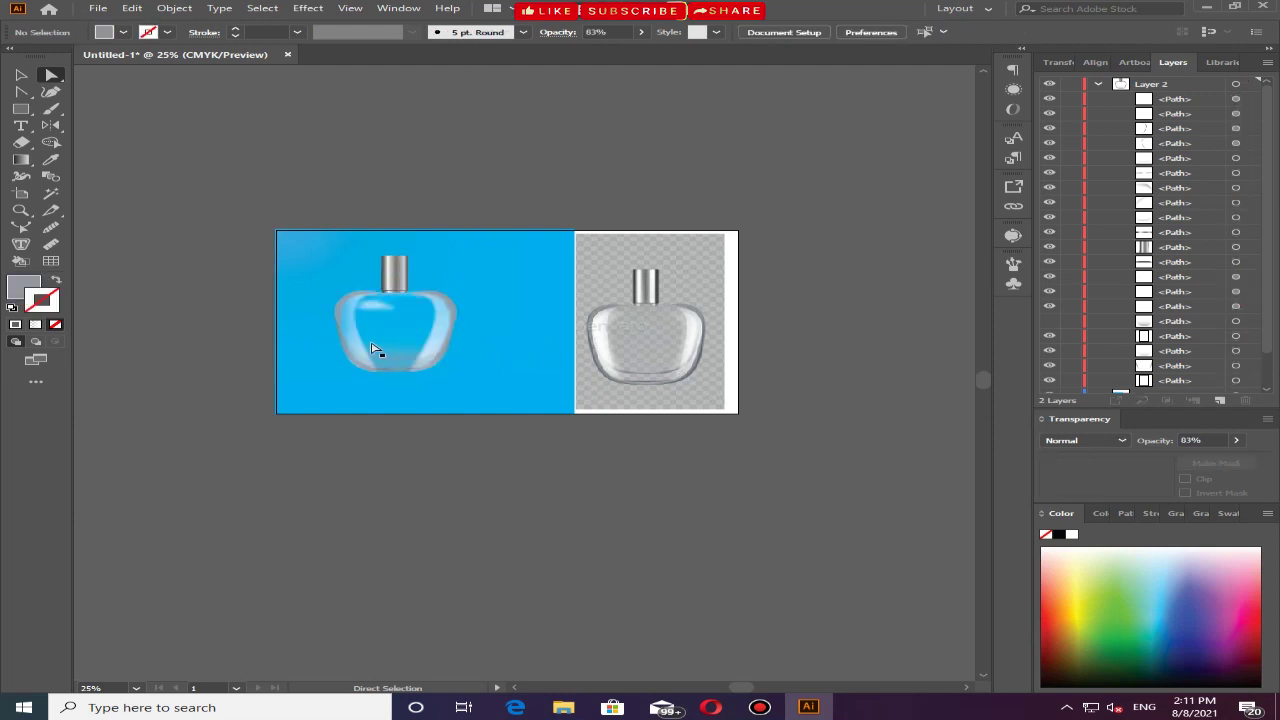
scroll(380, 354, up, 2)
scroll(450, 381, up, 1)
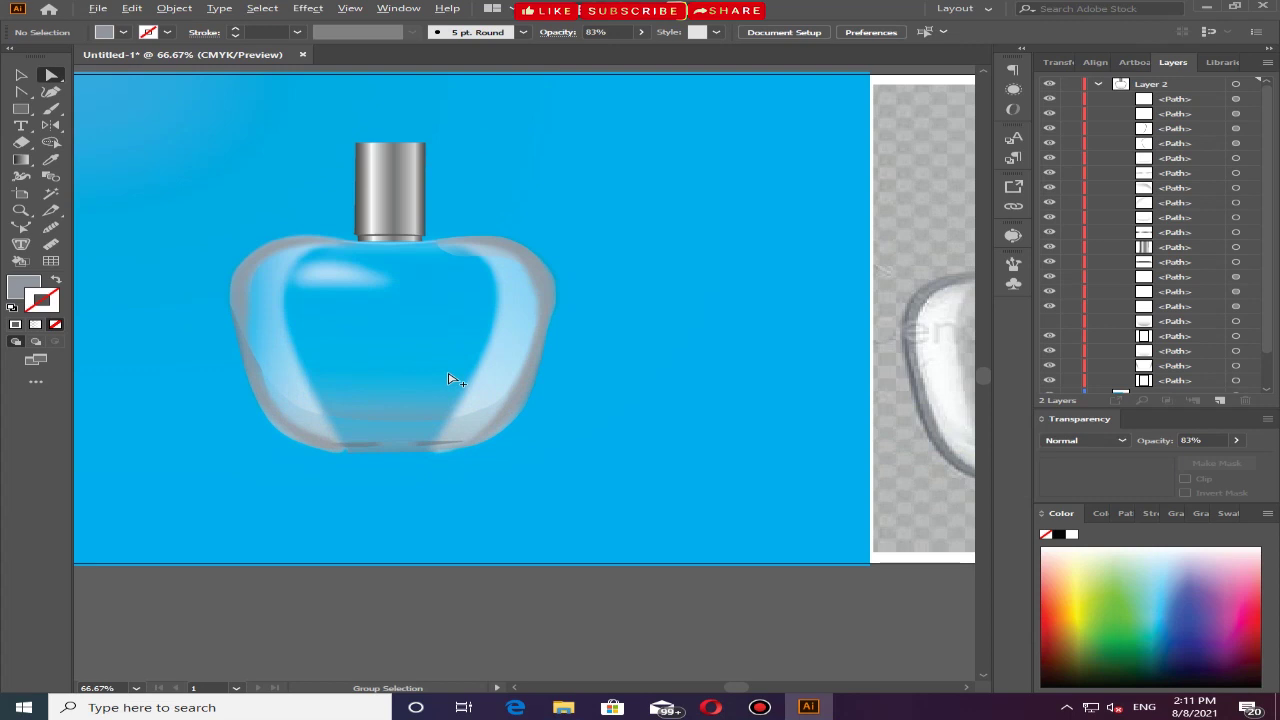
scroll(449, 377, up, 2)
click(370, 487)
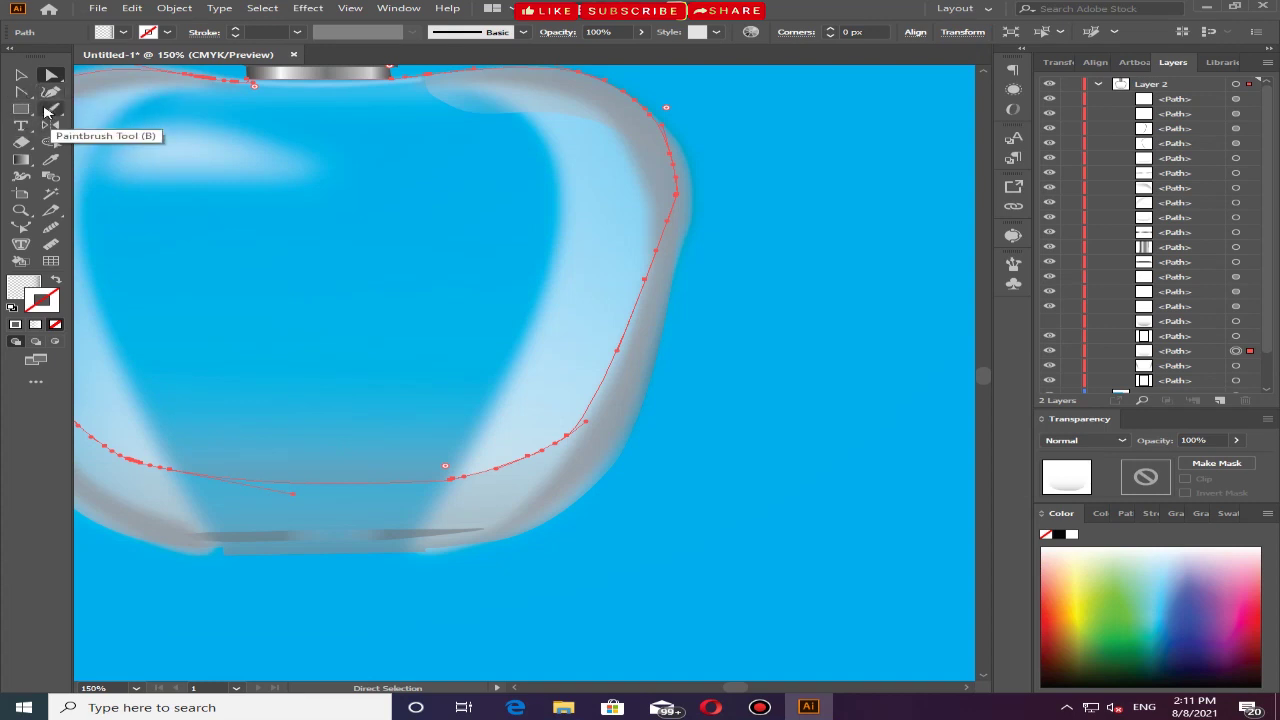
click(20, 91)
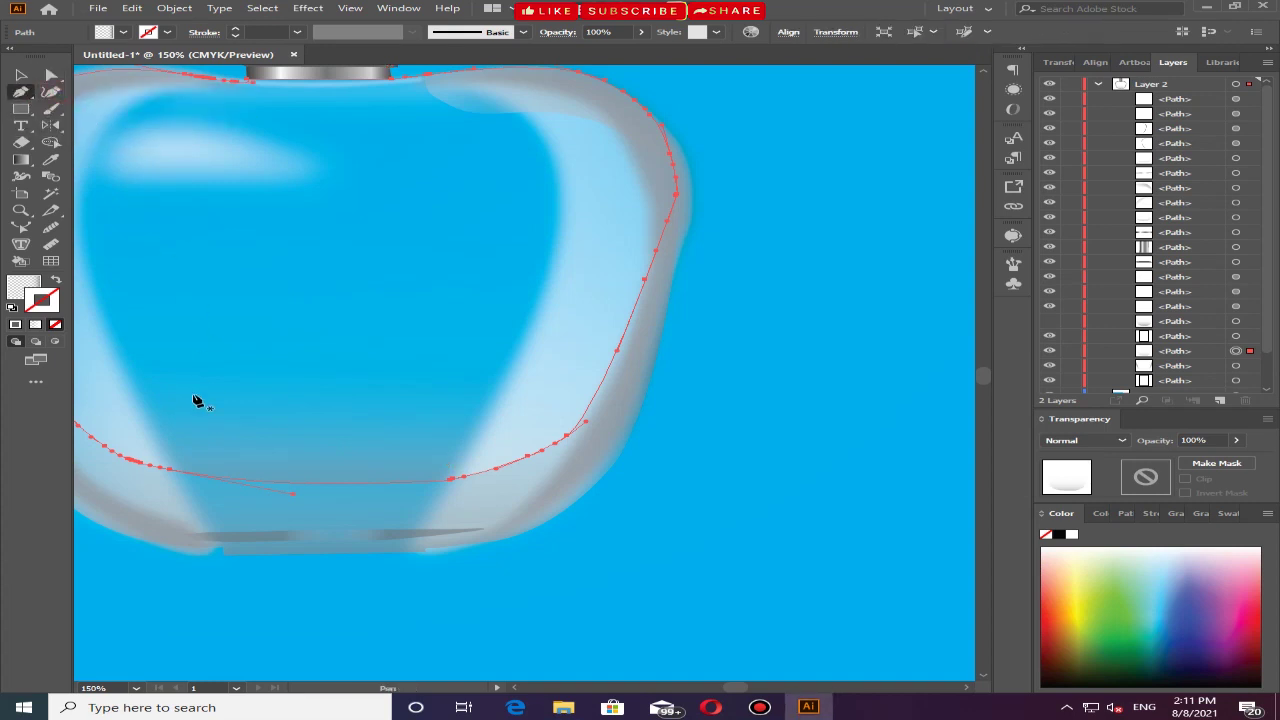
Pen-draw a curved band outline across the bottle's lower body and back toward the left
click(113, 428)
click(195, 437)
click(248, 434)
click(302, 432)
click(474, 428)
click(558, 414)
click(612, 386)
click(569, 453)
drag(393, 512, 315, 511)
drag(167, 497, 70, 434)
click(216, 430)
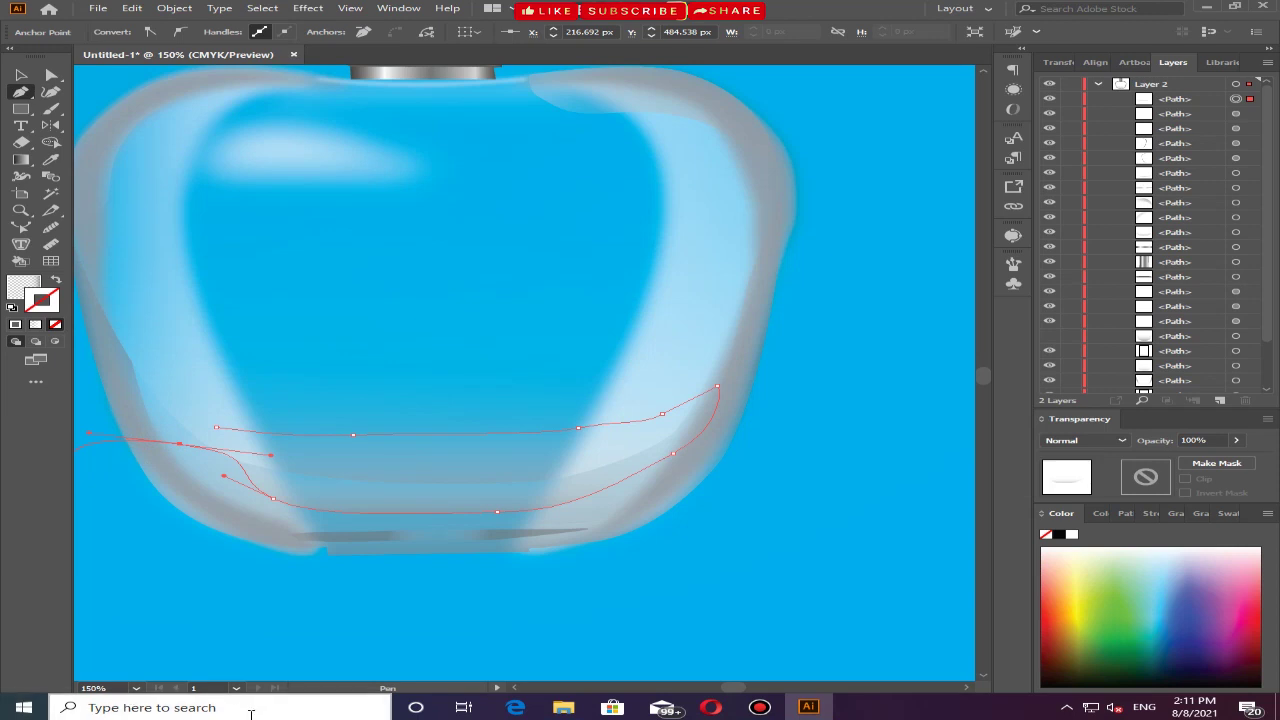
Resume the band path from its endpoint, close it, and select the finished shape
key(Escape)
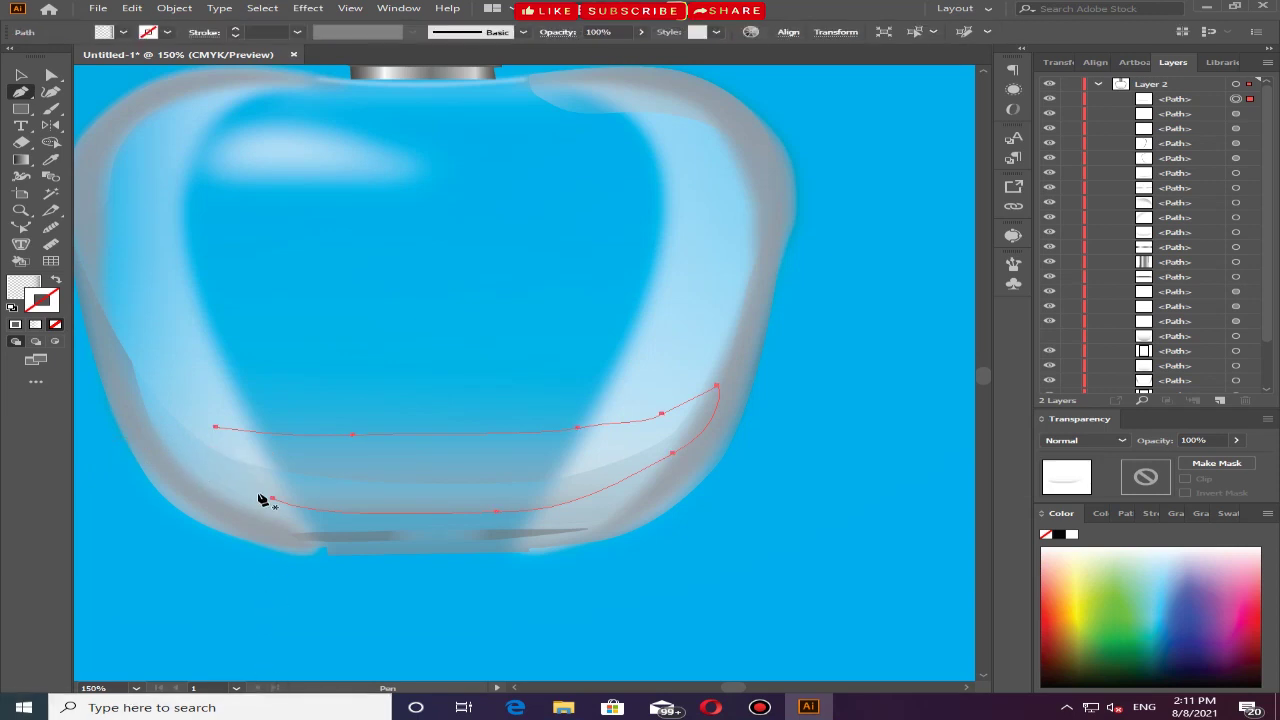
click(272, 498)
click(170, 436)
click(170, 428)
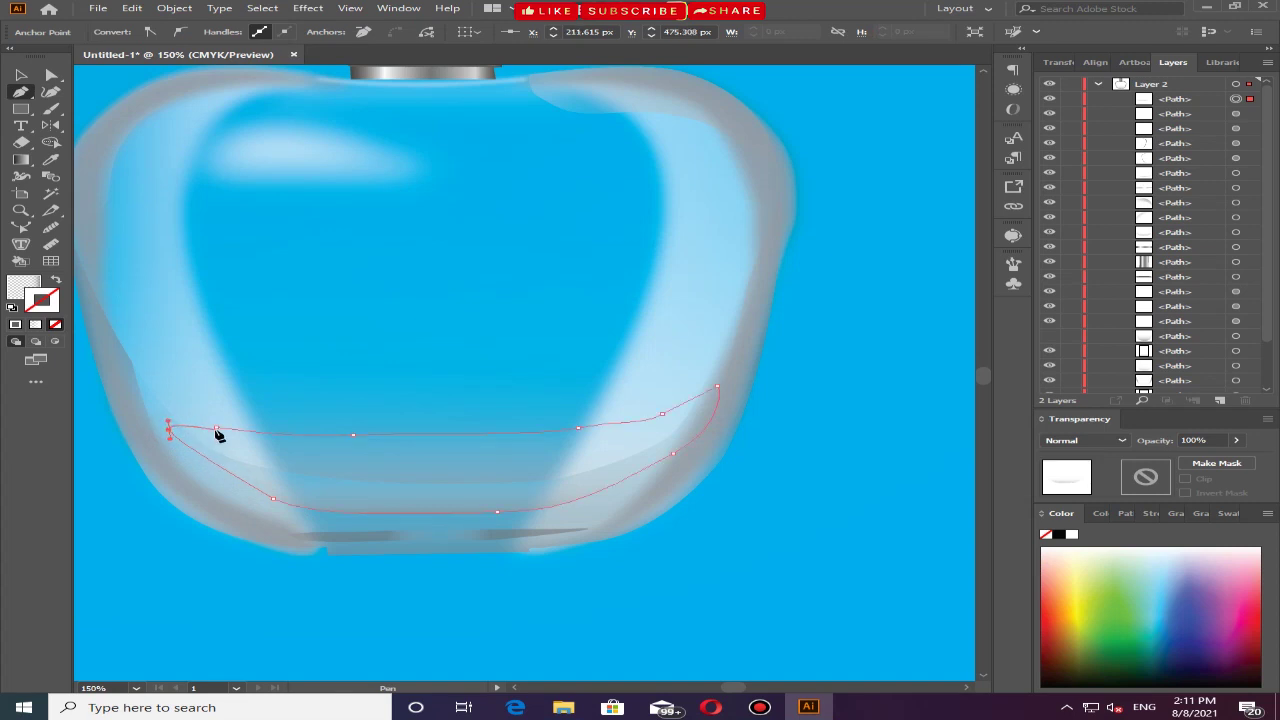
drag(217, 430, 216, 429)
click(380, 483)
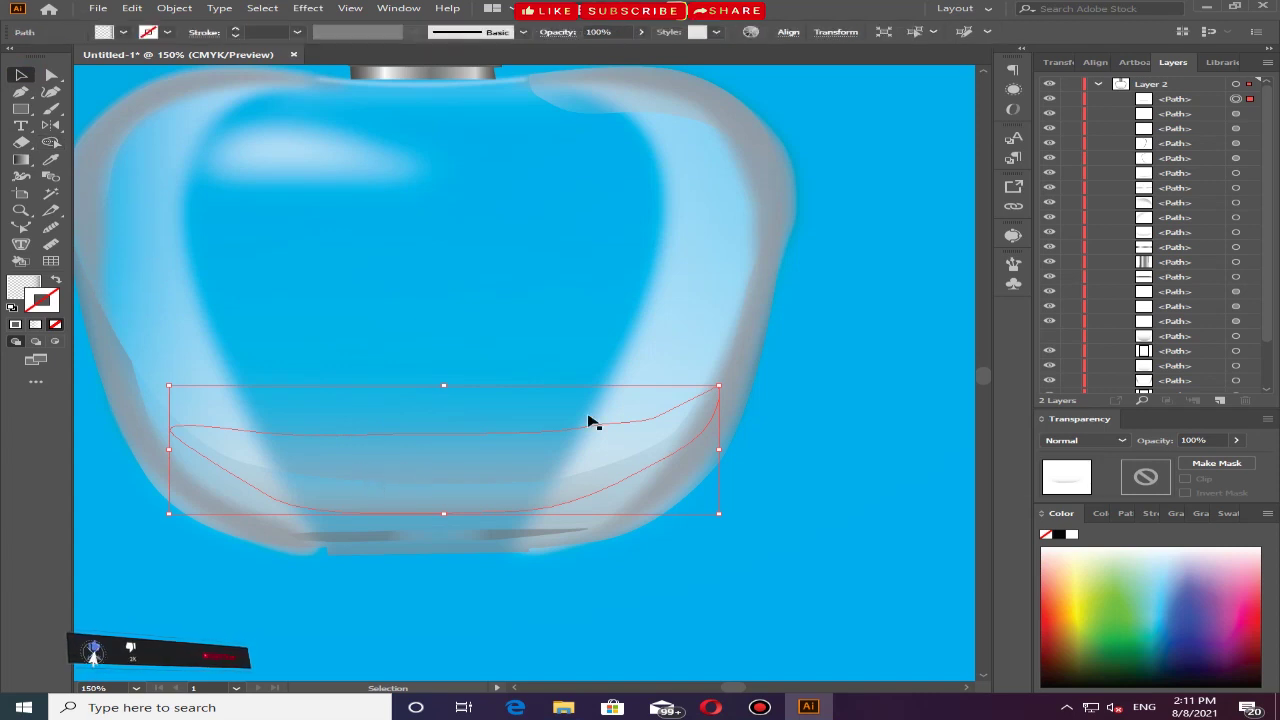
Nudge the bottle outline slightly down-left and try selecting the lower band
click(730, 347)
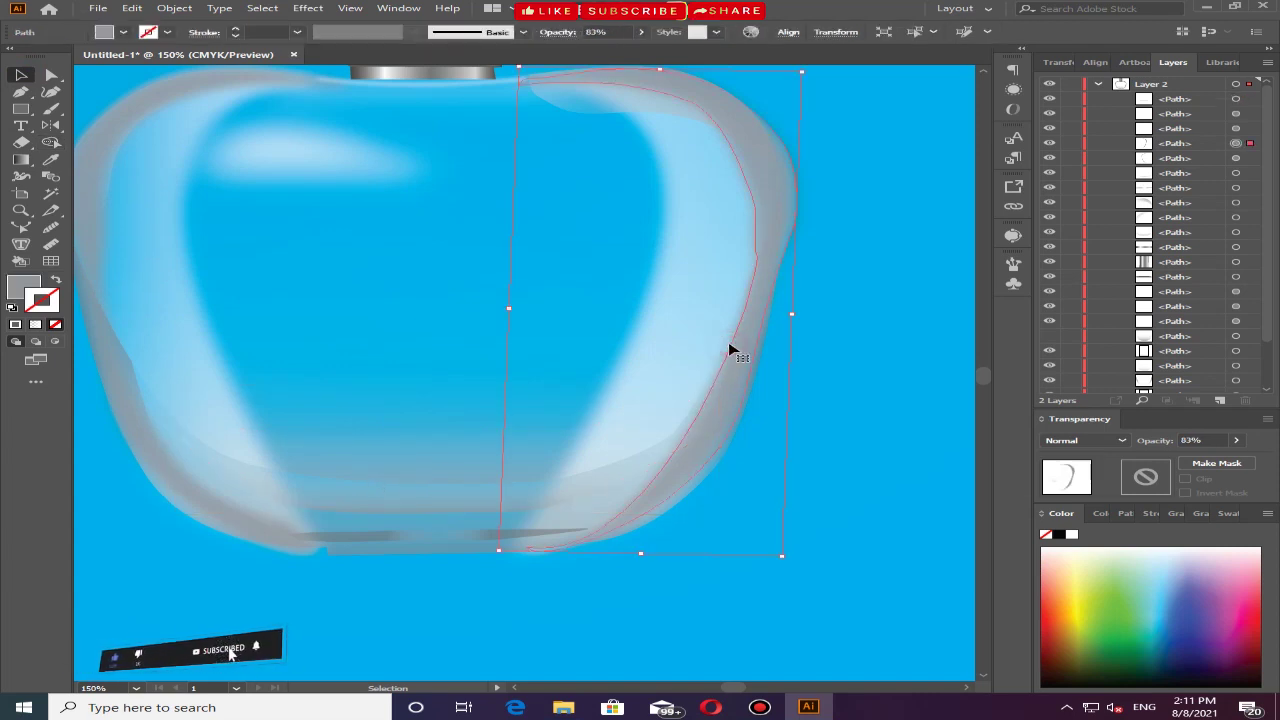
click(845, 389)
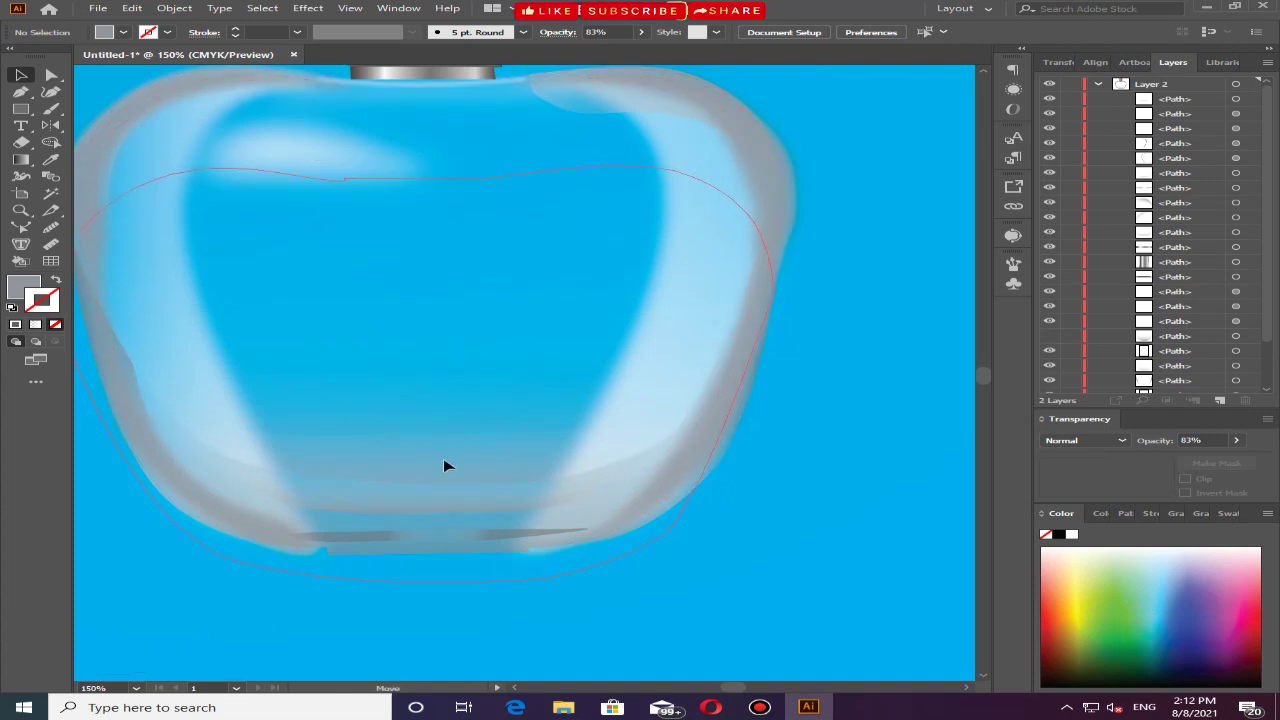
click(459, 357)
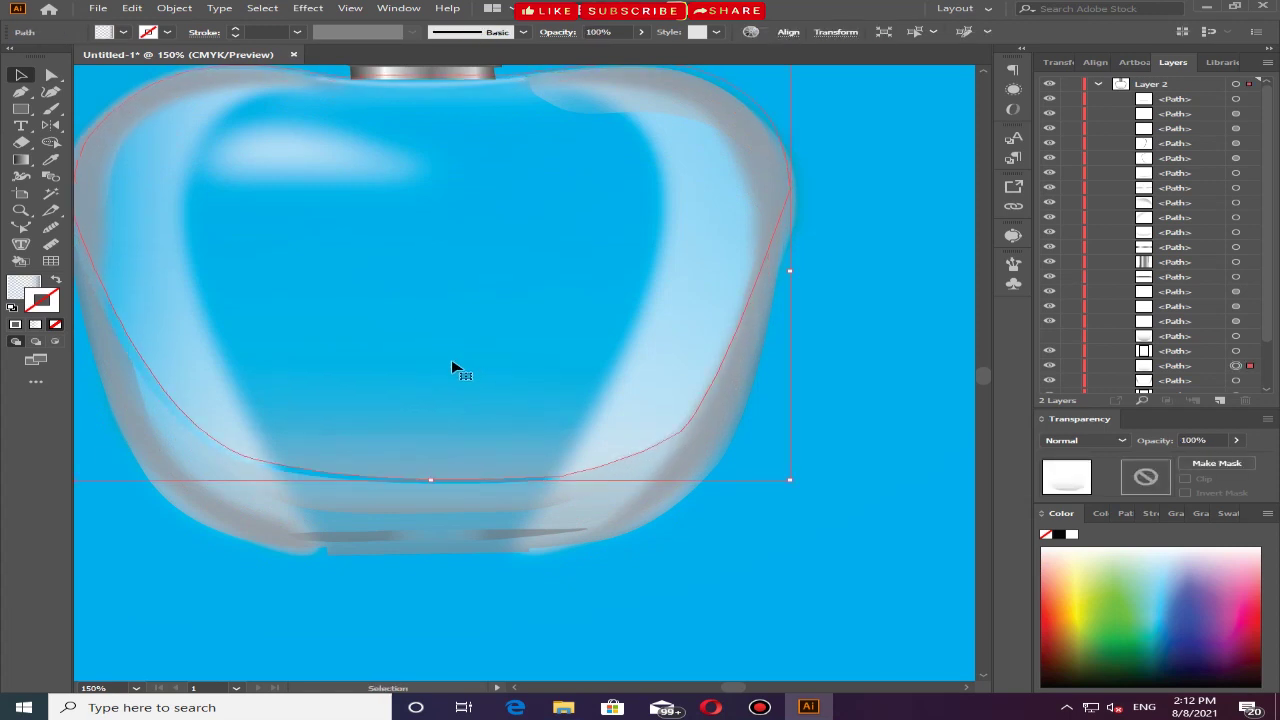
drag(452, 368, 446, 372)
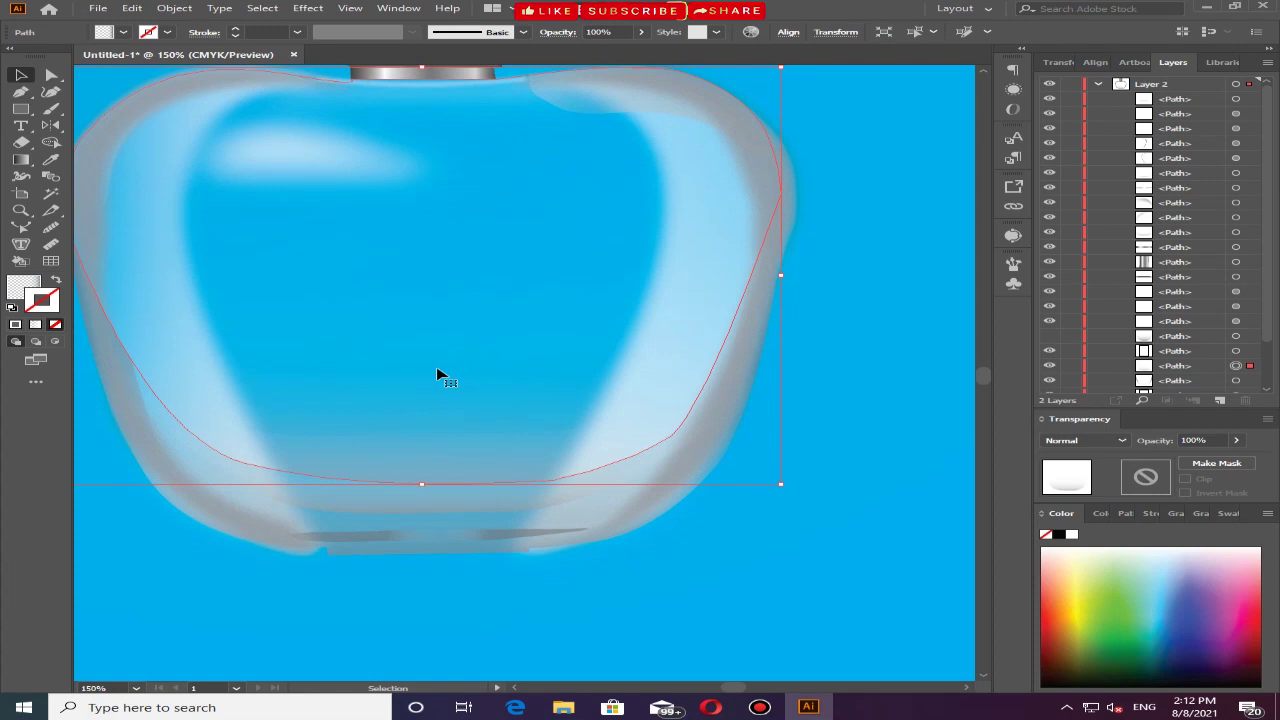
click(658, 561)
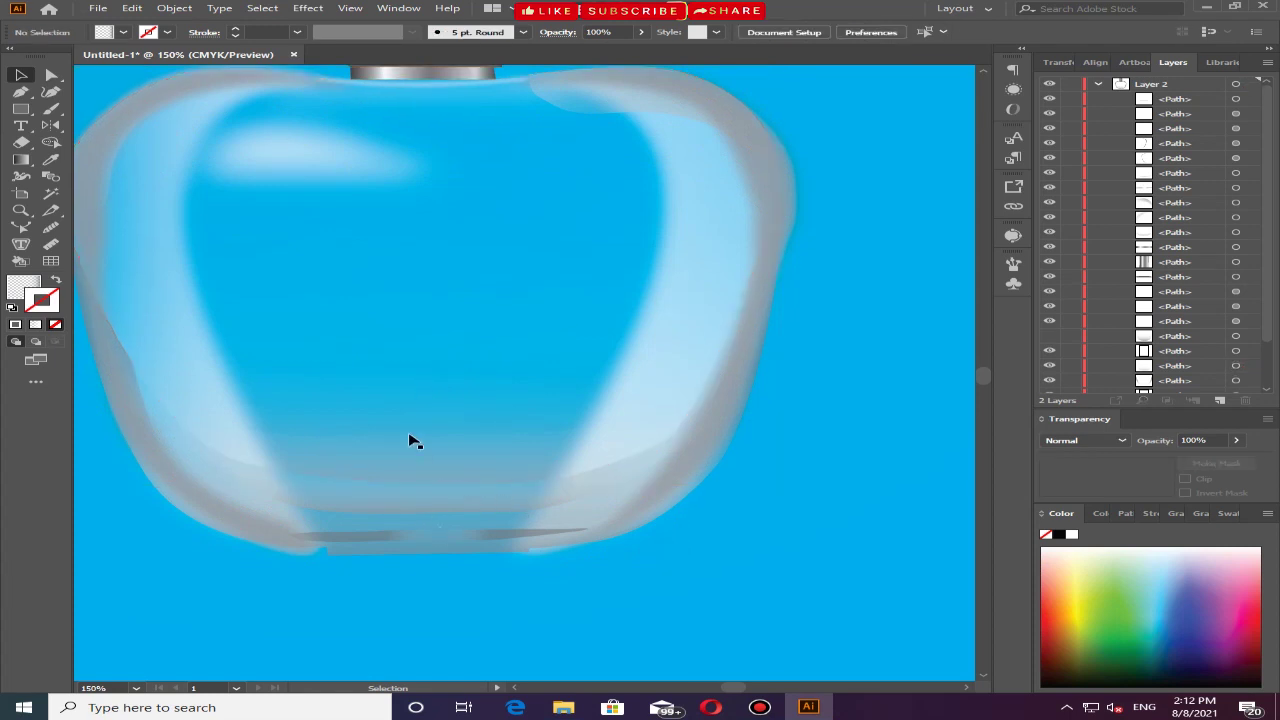
click(405, 400)
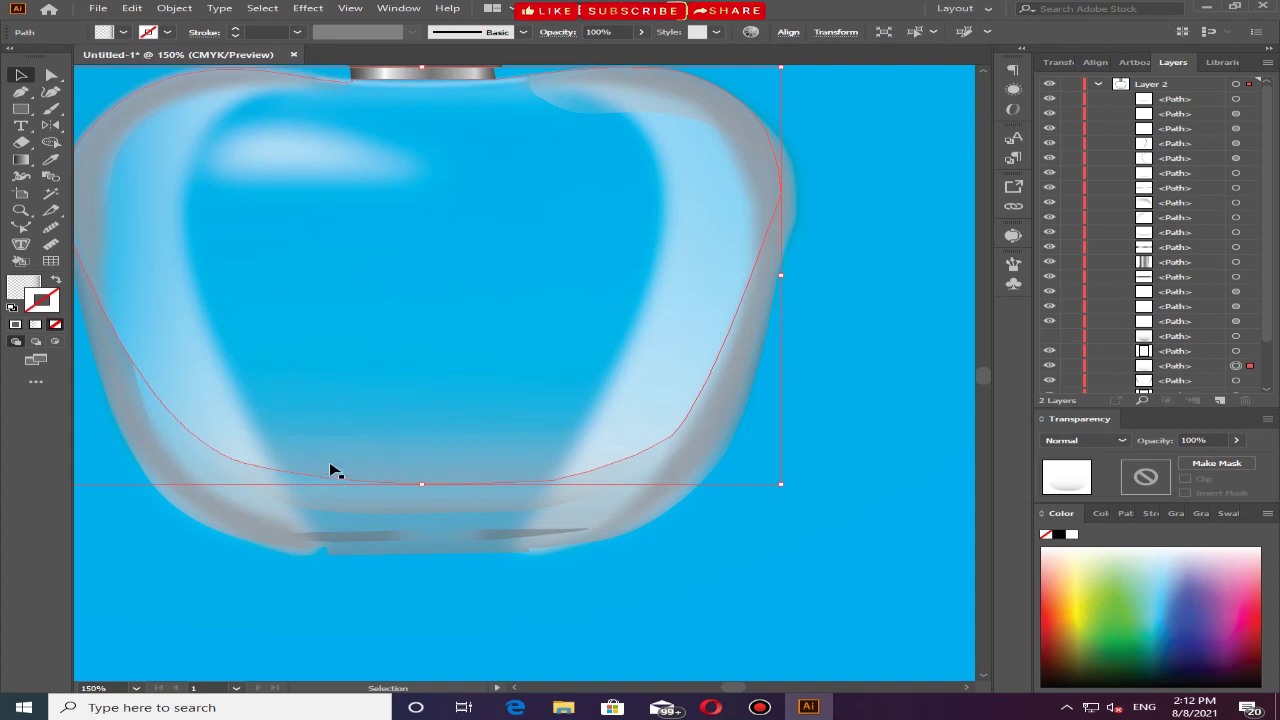
click(349, 443)
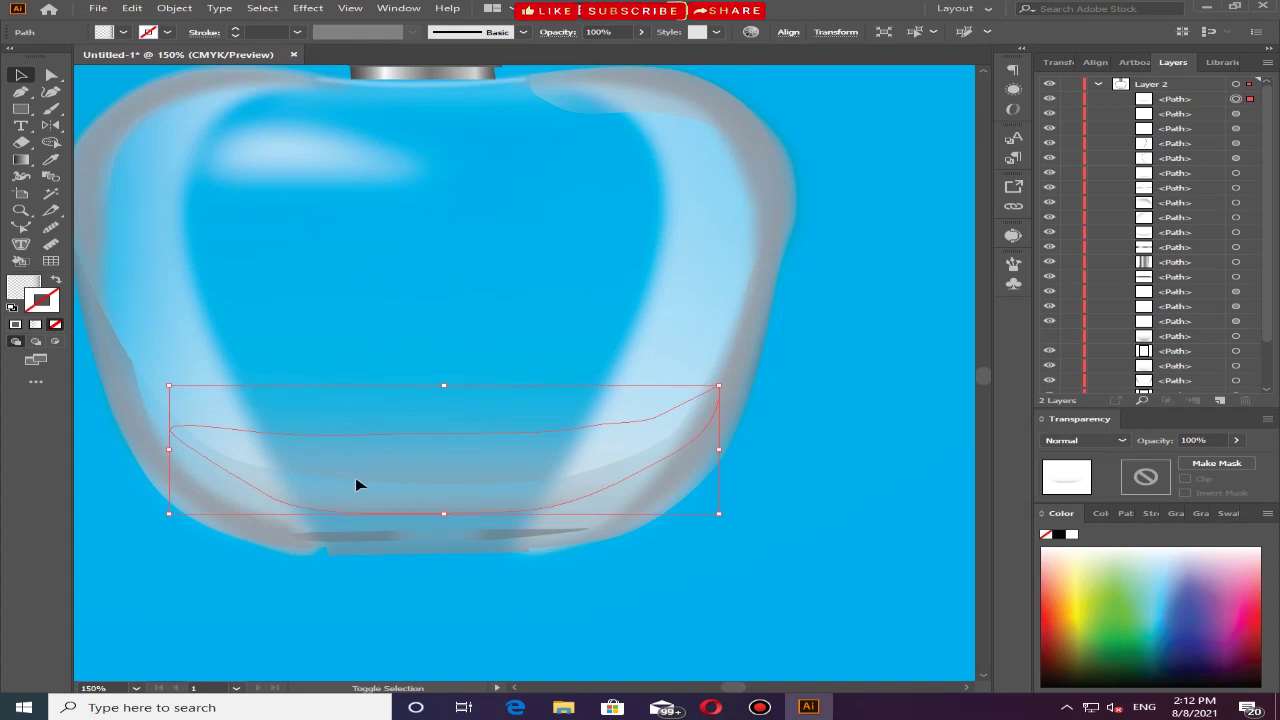
shift+click(357, 484)
Select the lower band together with the large bottle outline
shift+click(356, 482)
shift+click(752, 270)
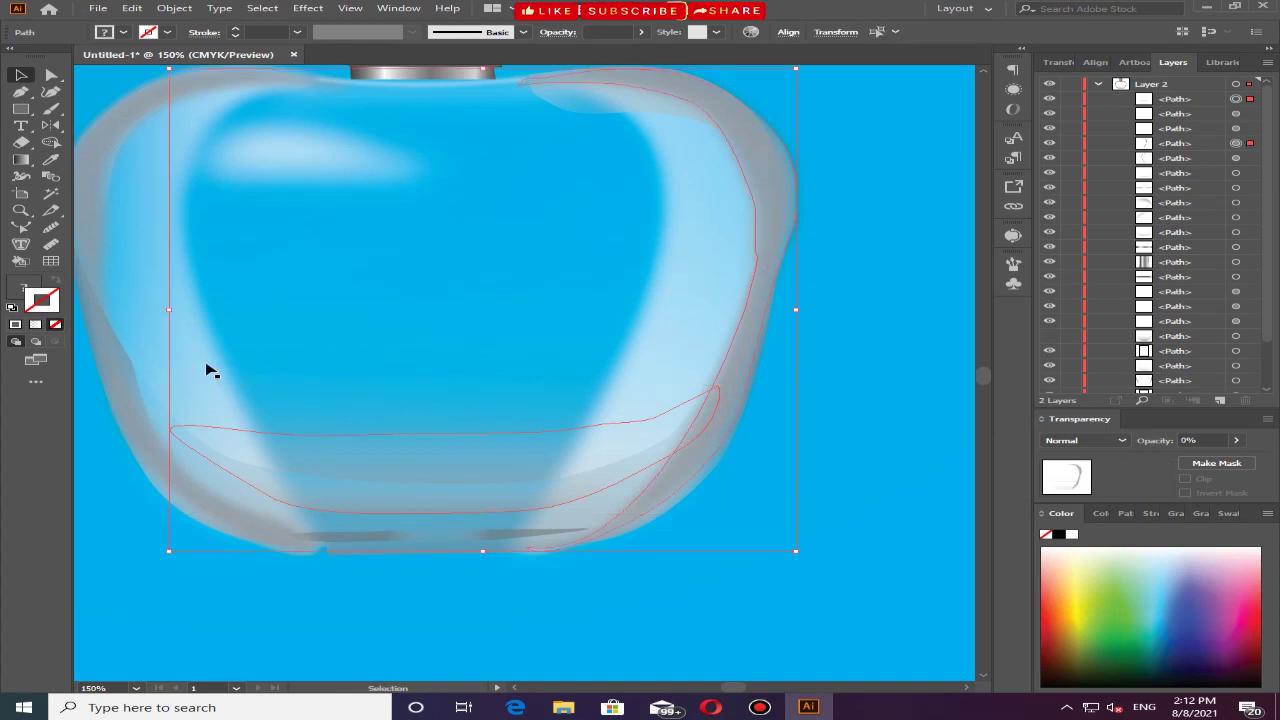
click(857, 456)
click(631, 465)
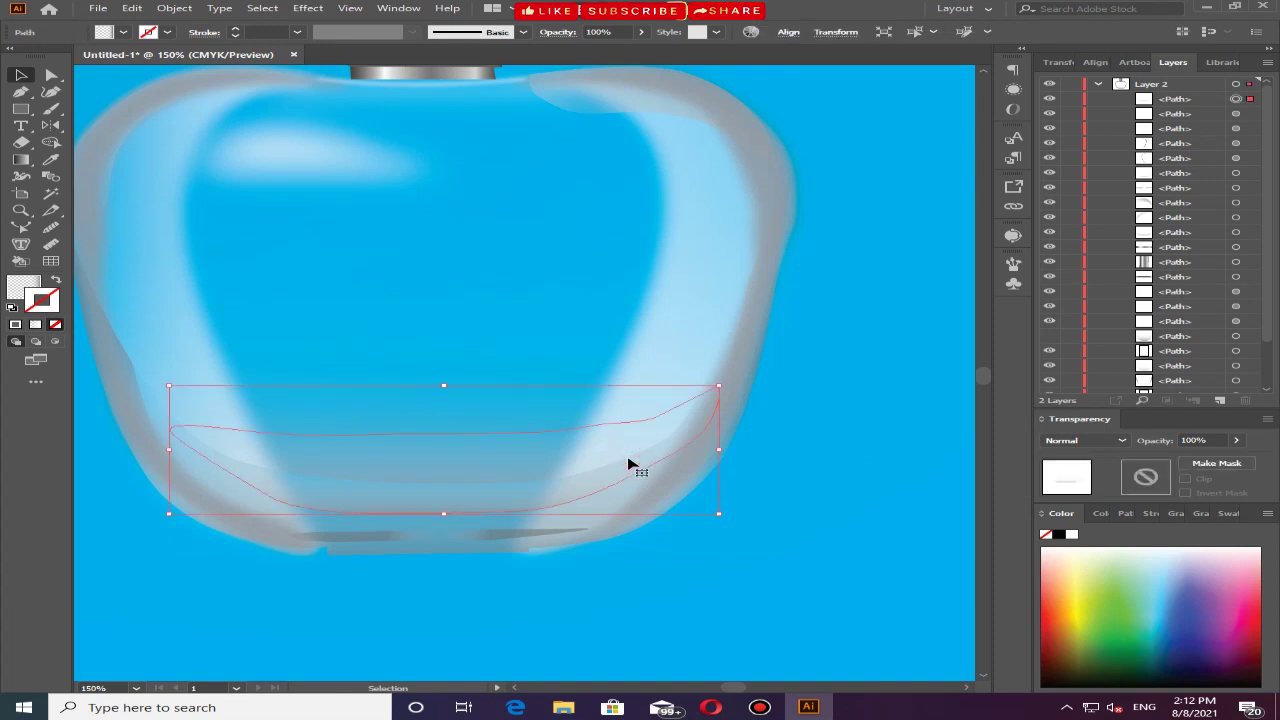
click(733, 318)
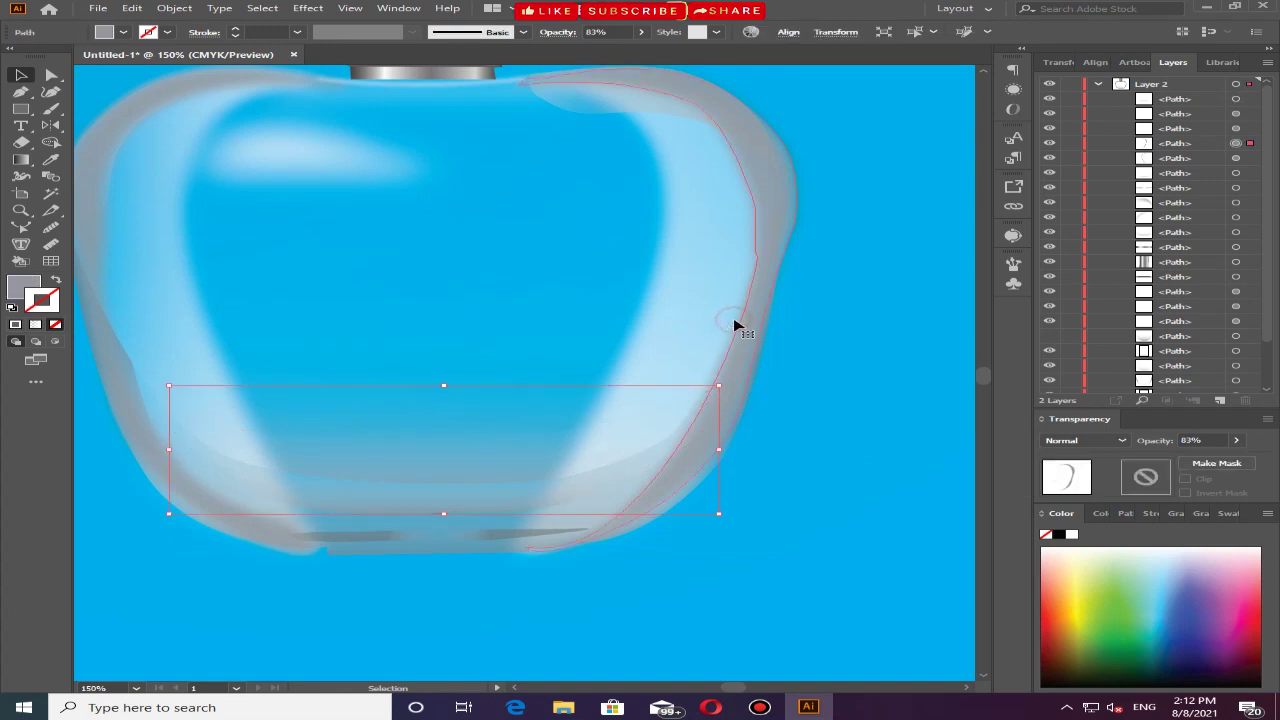
click(385, 485)
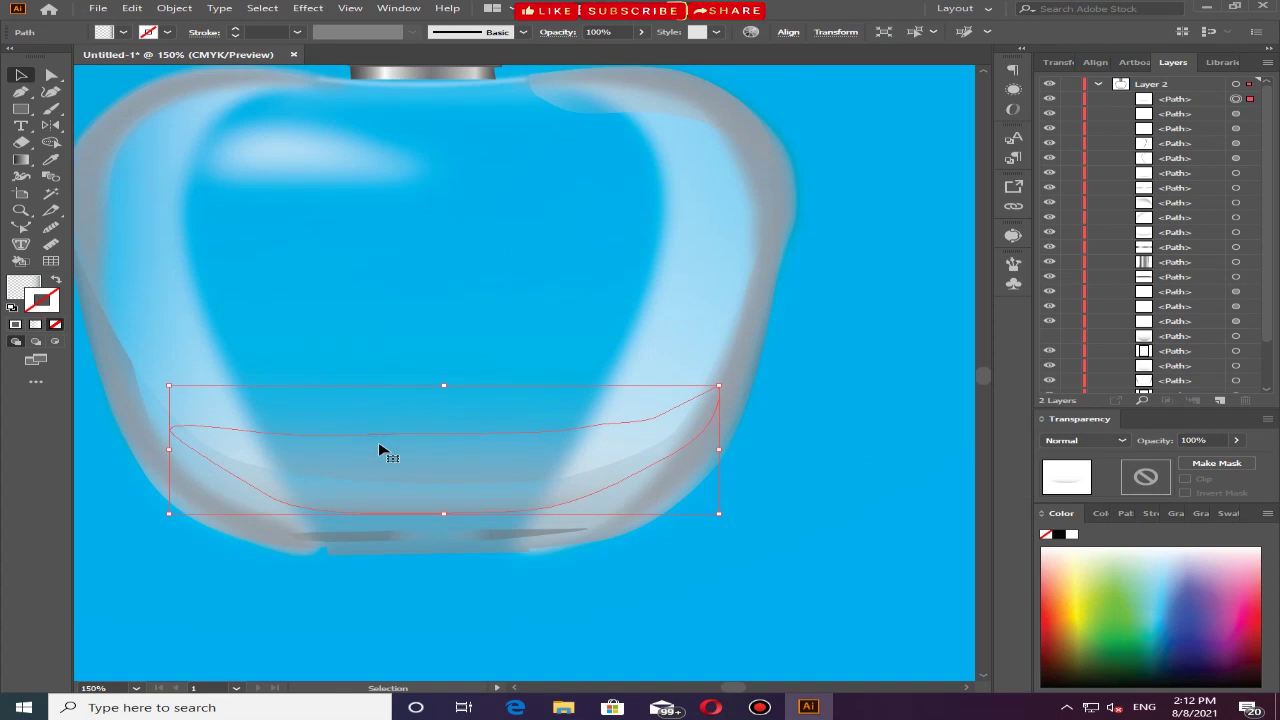
click(399, 329)
Use Shape Builder to merge the lower region, making the band its own shape
click(50, 142)
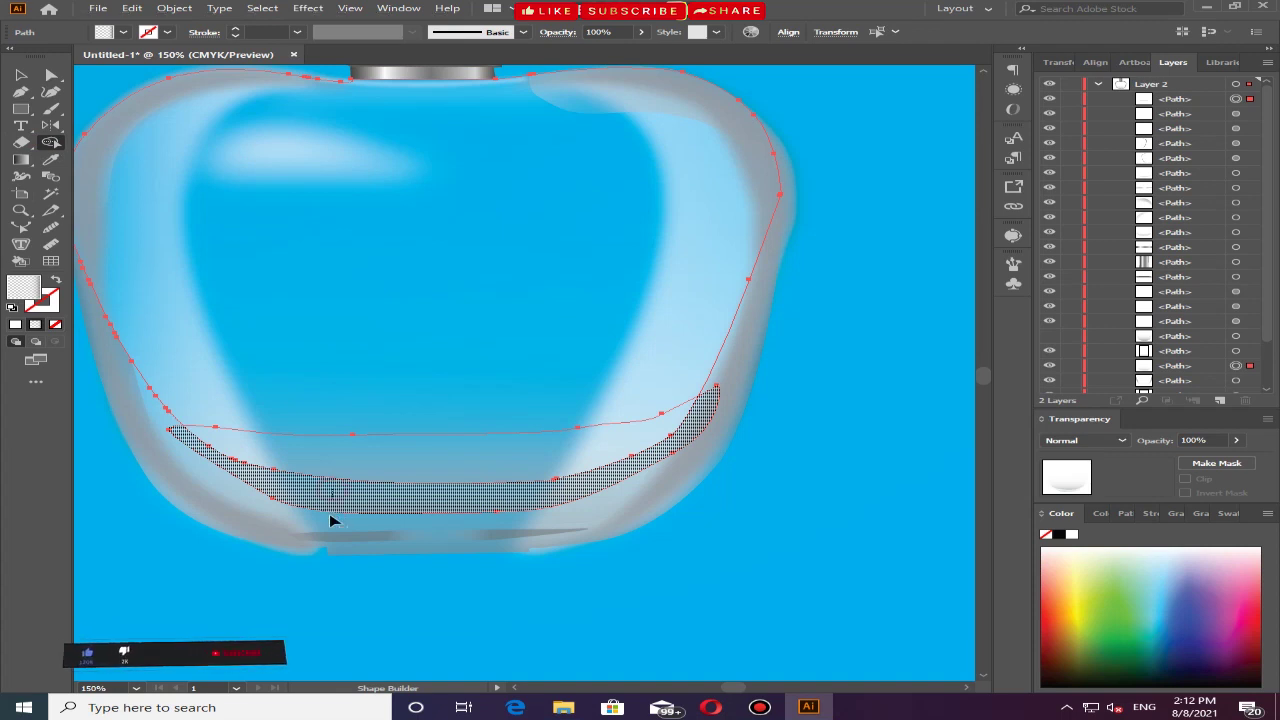
click(331, 505)
click(21, 75)
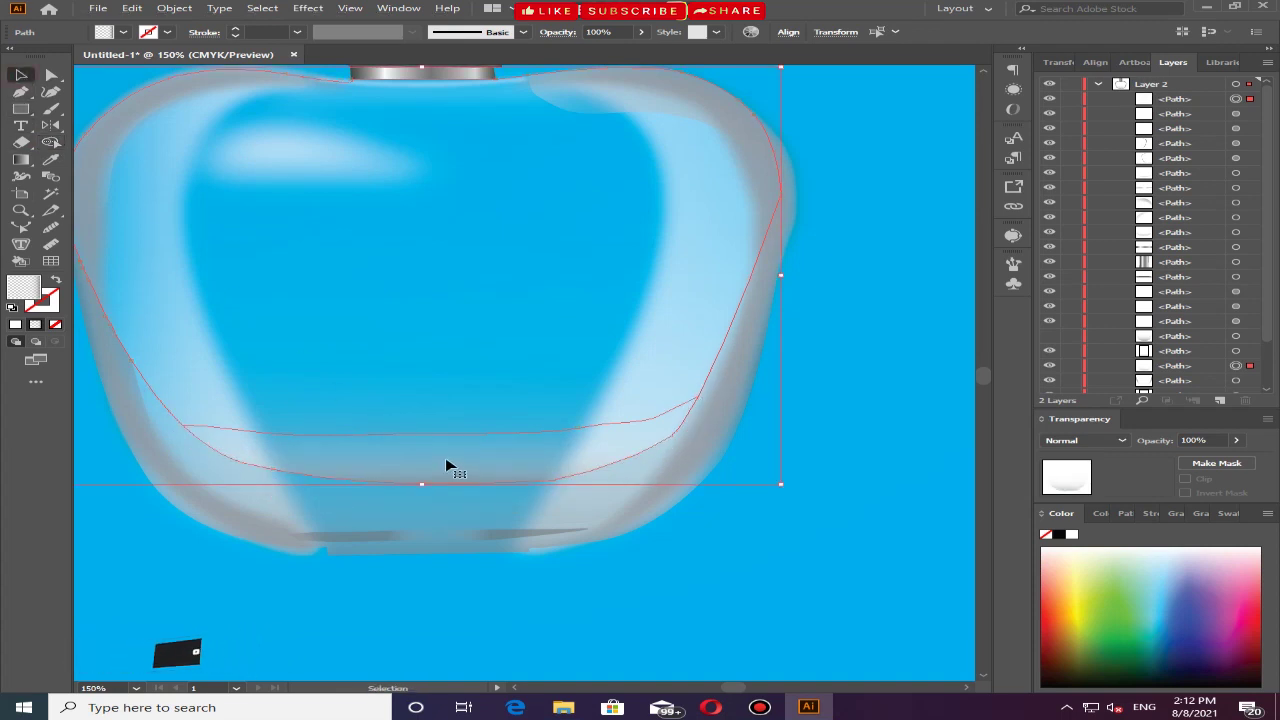
click(50, 142)
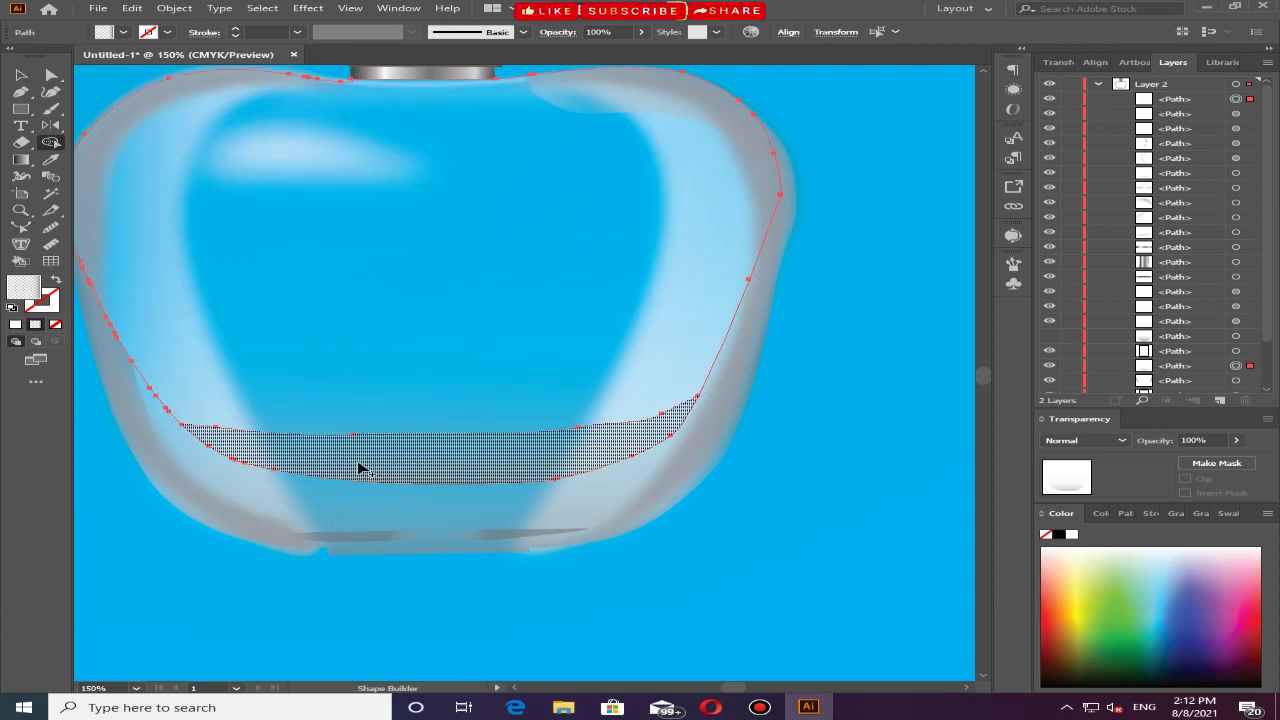
click(443, 457)
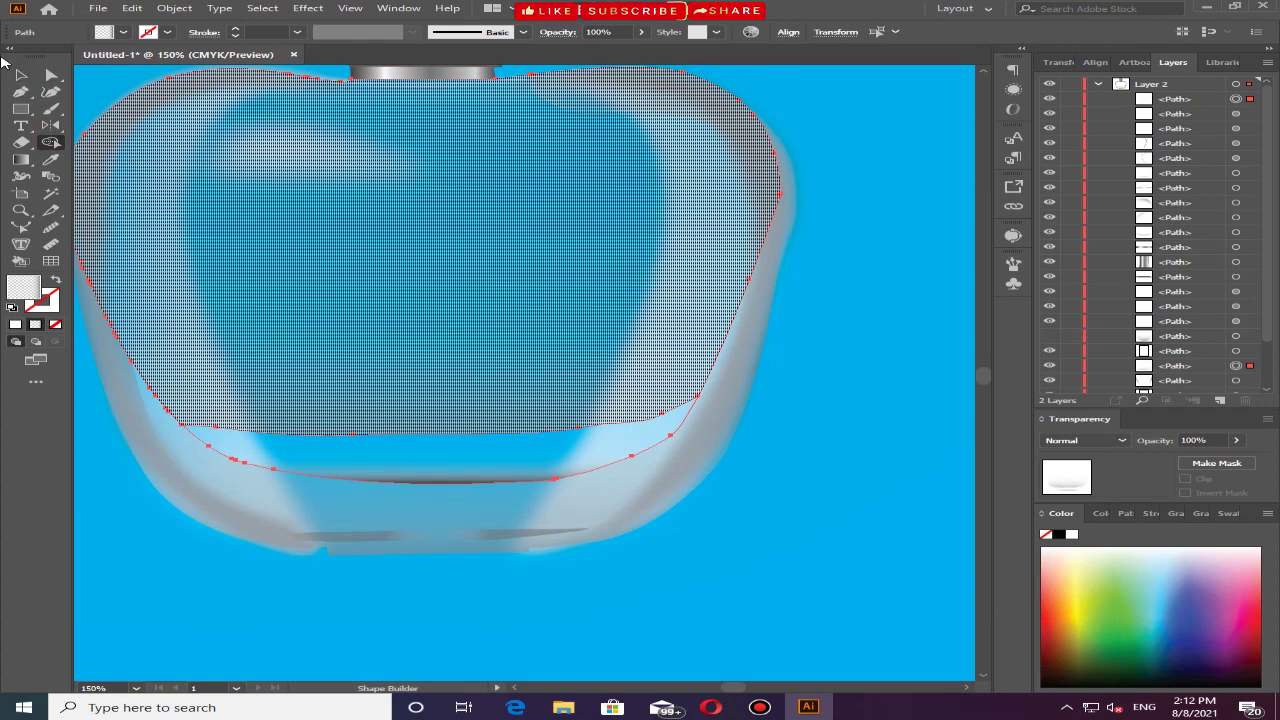
click(21, 75)
click(838, 390)
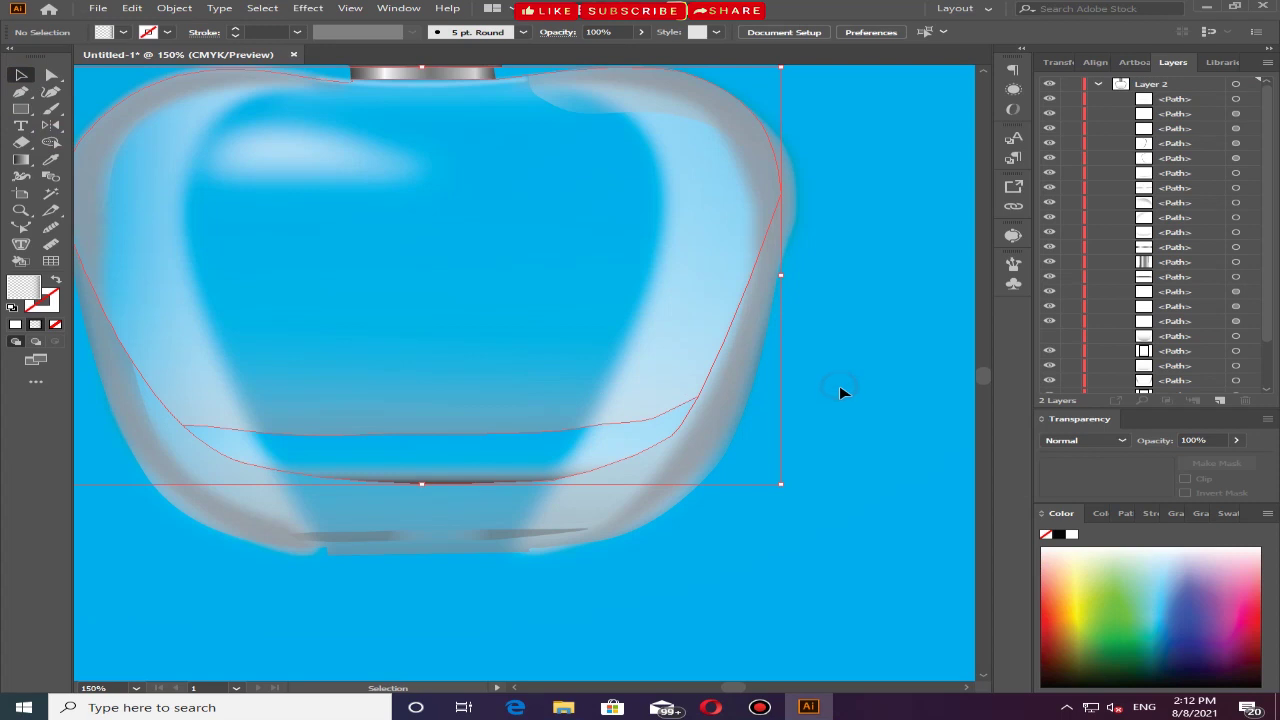
Try moving the outline's bottom segment with Direct Selection, undo it, and select the band
click(381, 434)
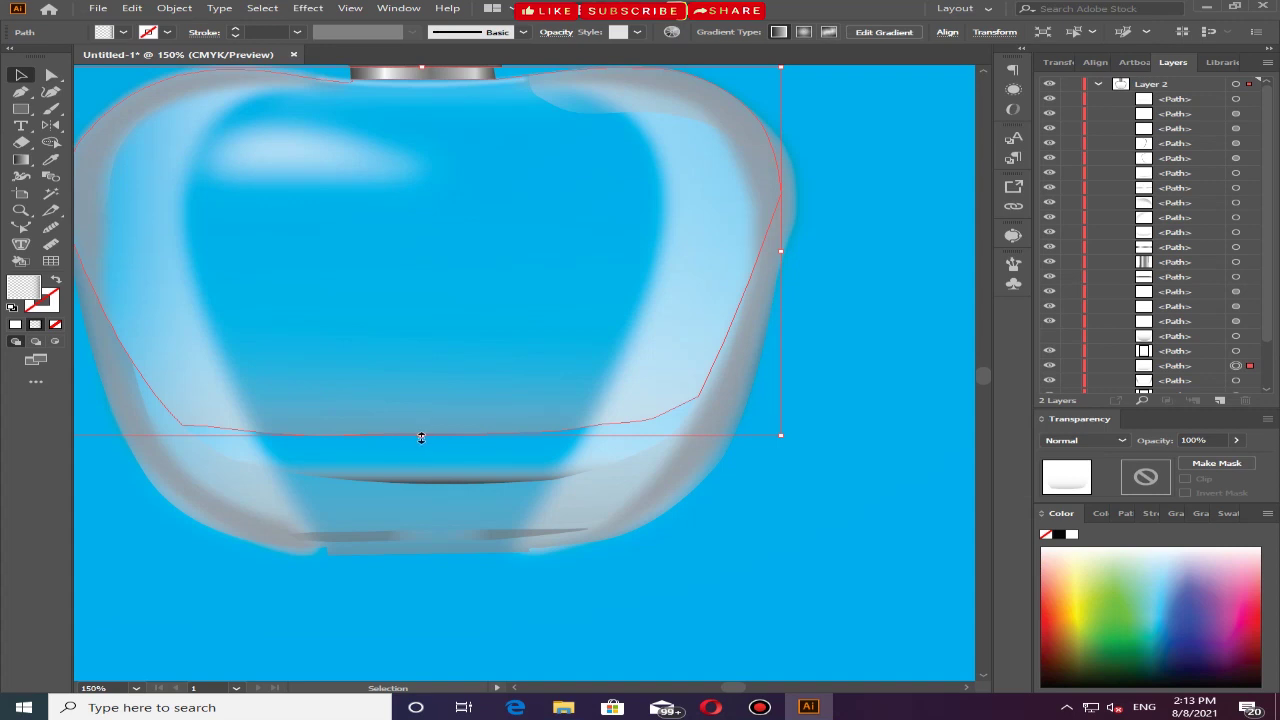
click(50, 76)
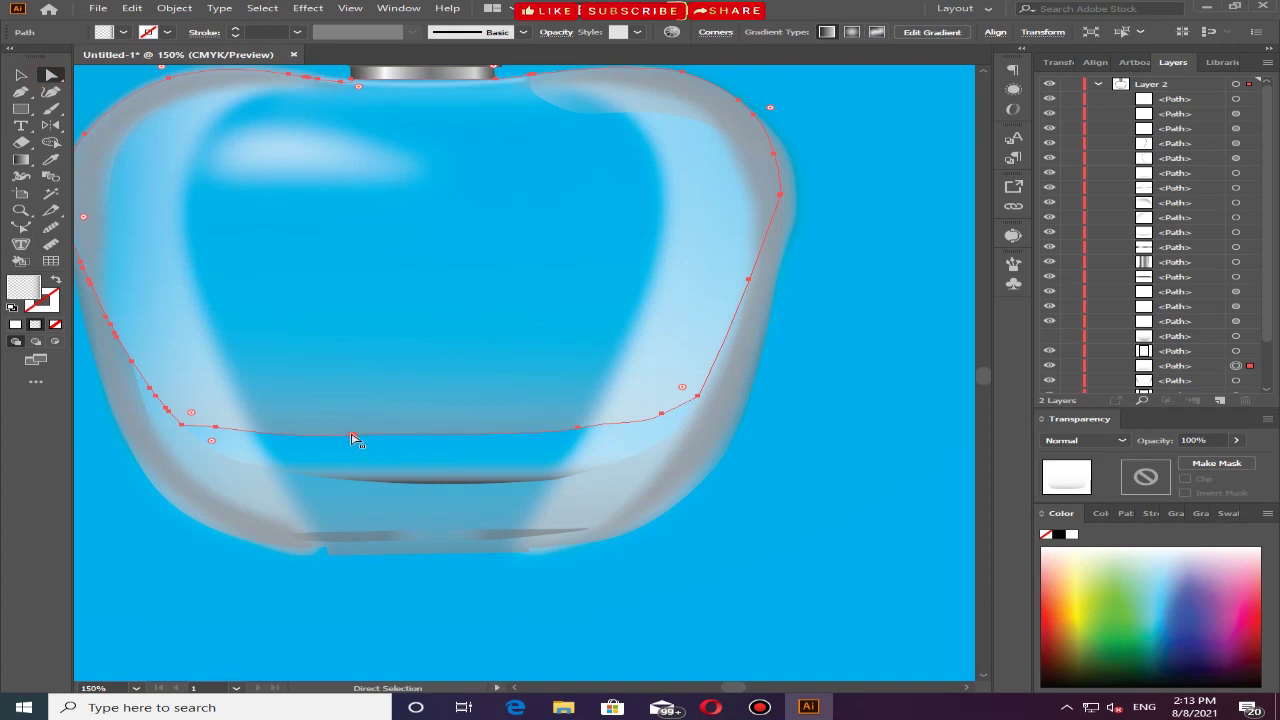
mouse_move(351, 437)
mouse_down()
mouse_move(351, 448)
mouse_move(351, 436)
mouse_up()
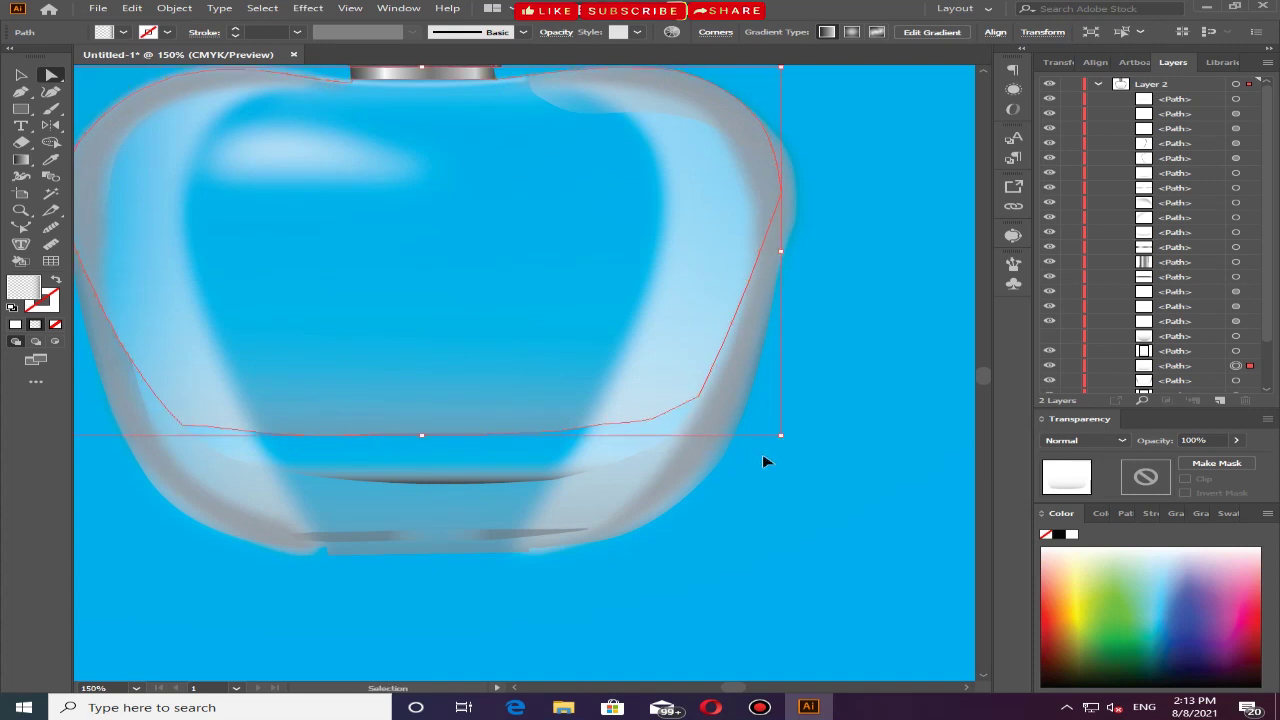
key(ctrl+z)
click(811, 449)
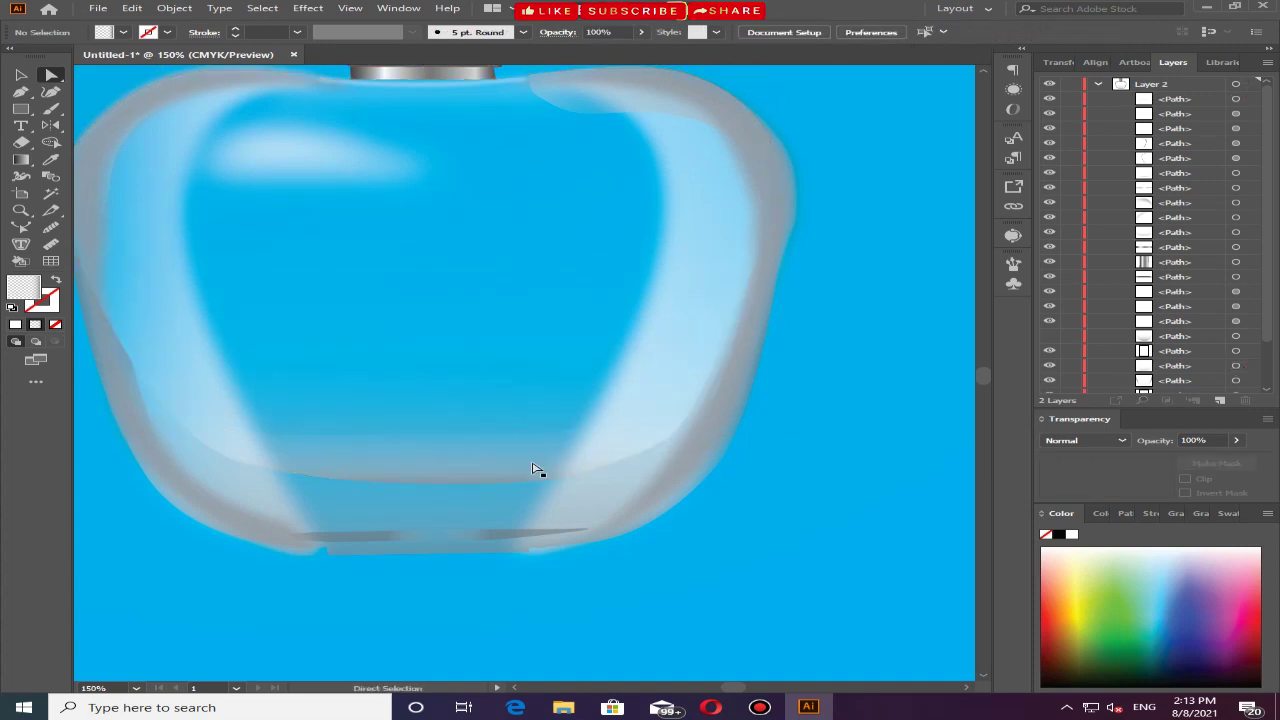
click(472, 459)
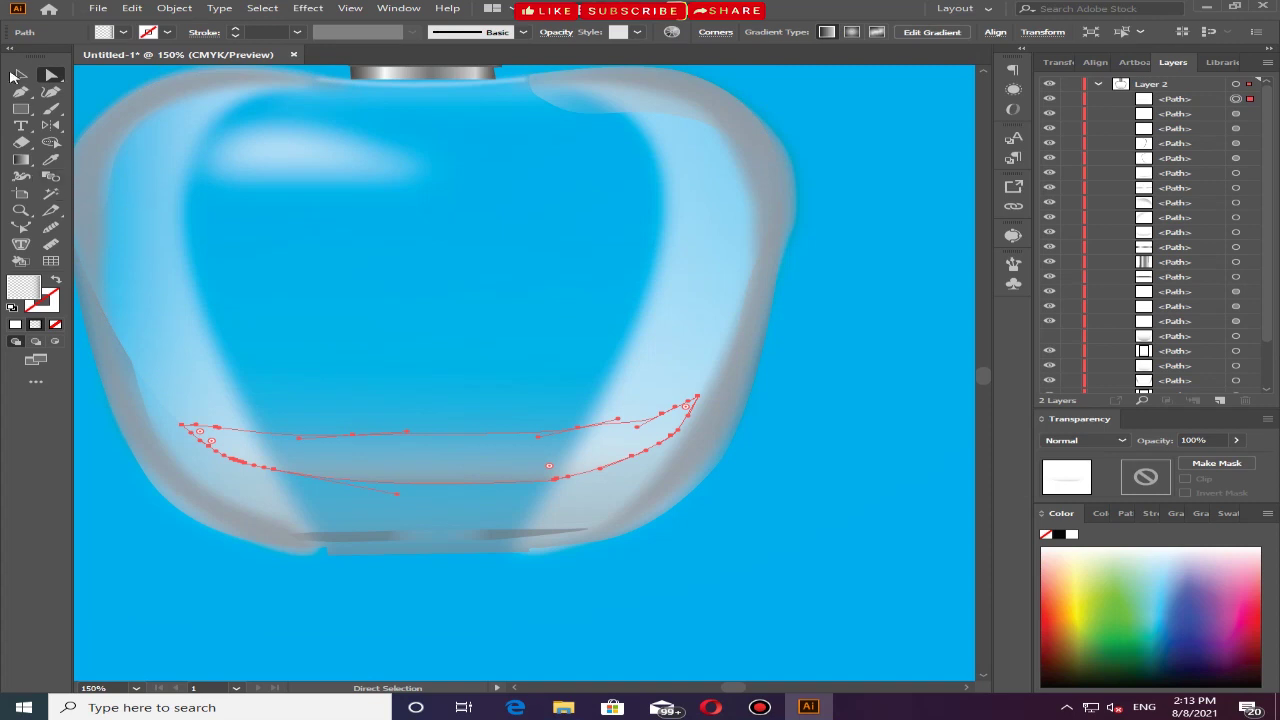
Give the band a vertical gradient, opaque black at the bottom fading to 0% white, stops bunched low
click(20, 159)
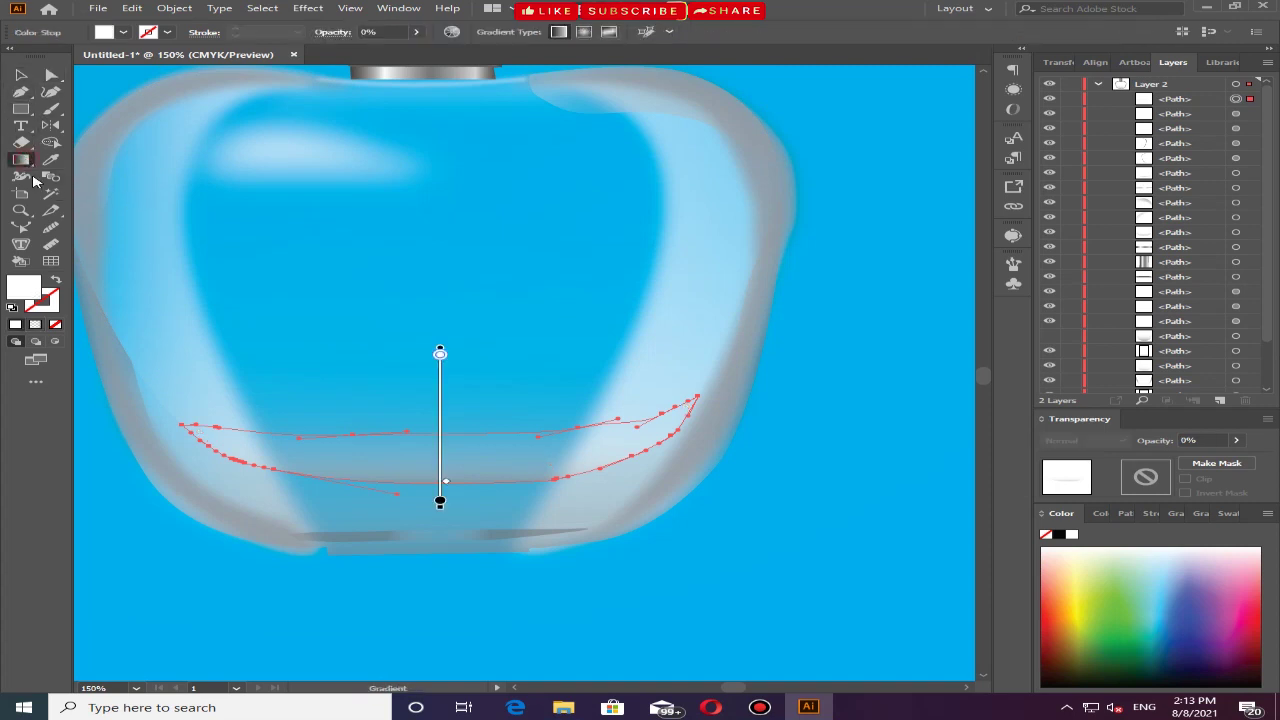
mouse_move(416, 390)
mouse_down()
mouse_move(419, 494)
mouse_move(442, 494)
mouse_up()
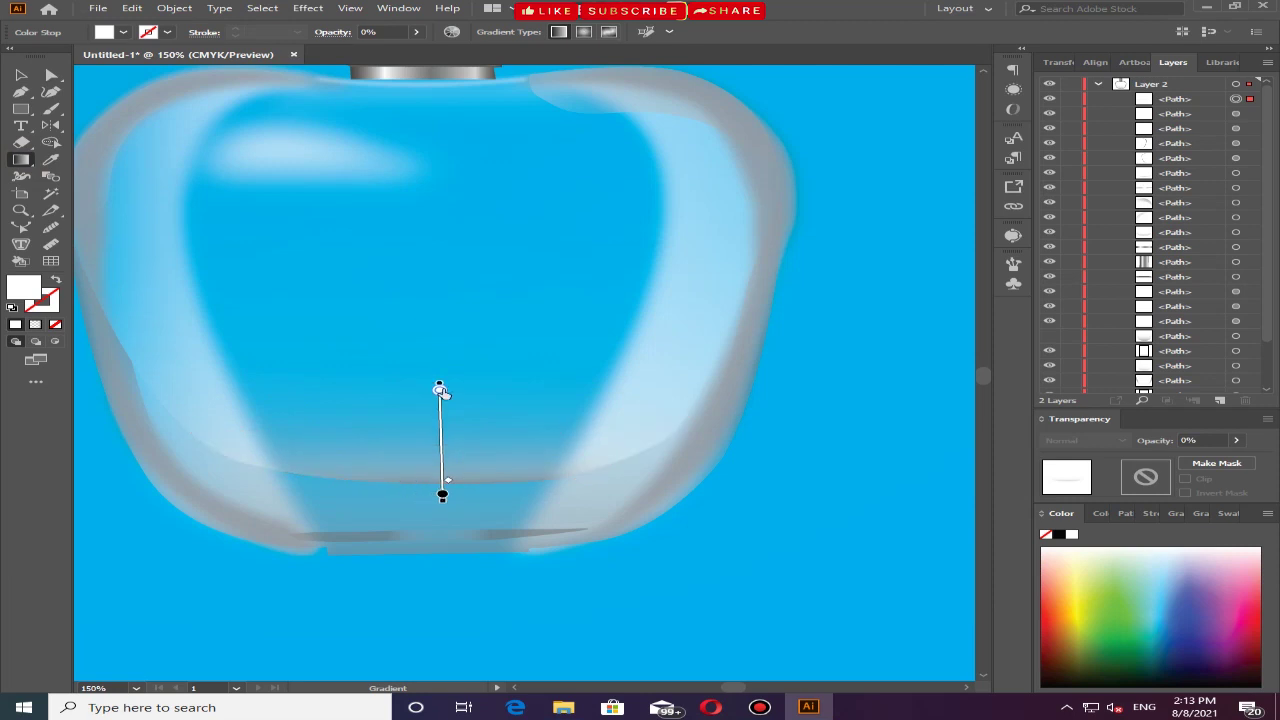
click(443, 495)
click(440, 472)
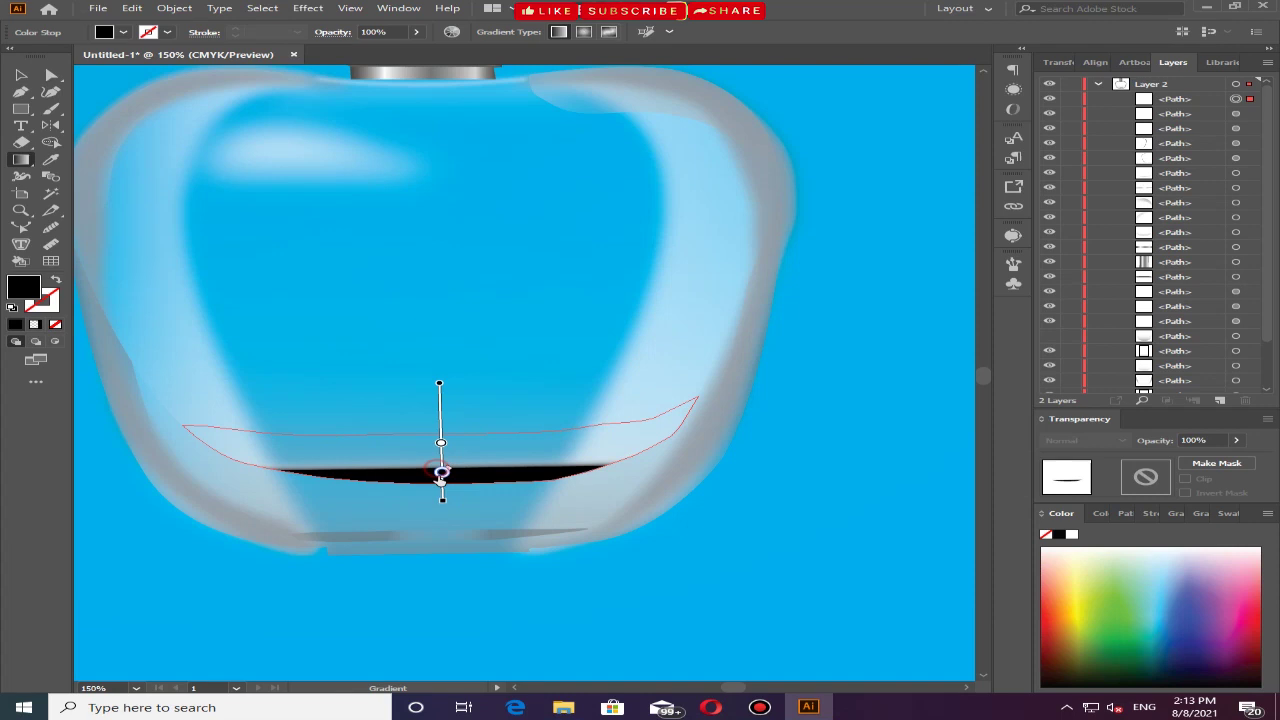
key(ctrl+z)
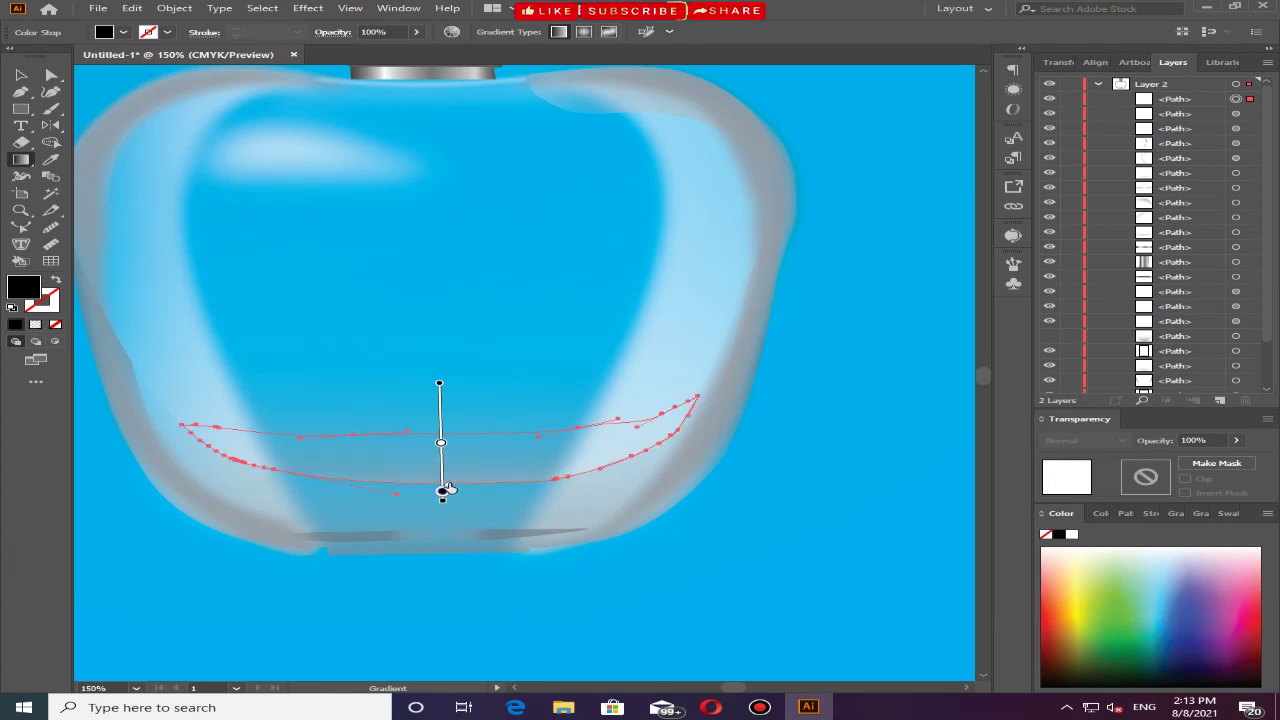
drag(440, 443, 442, 470)
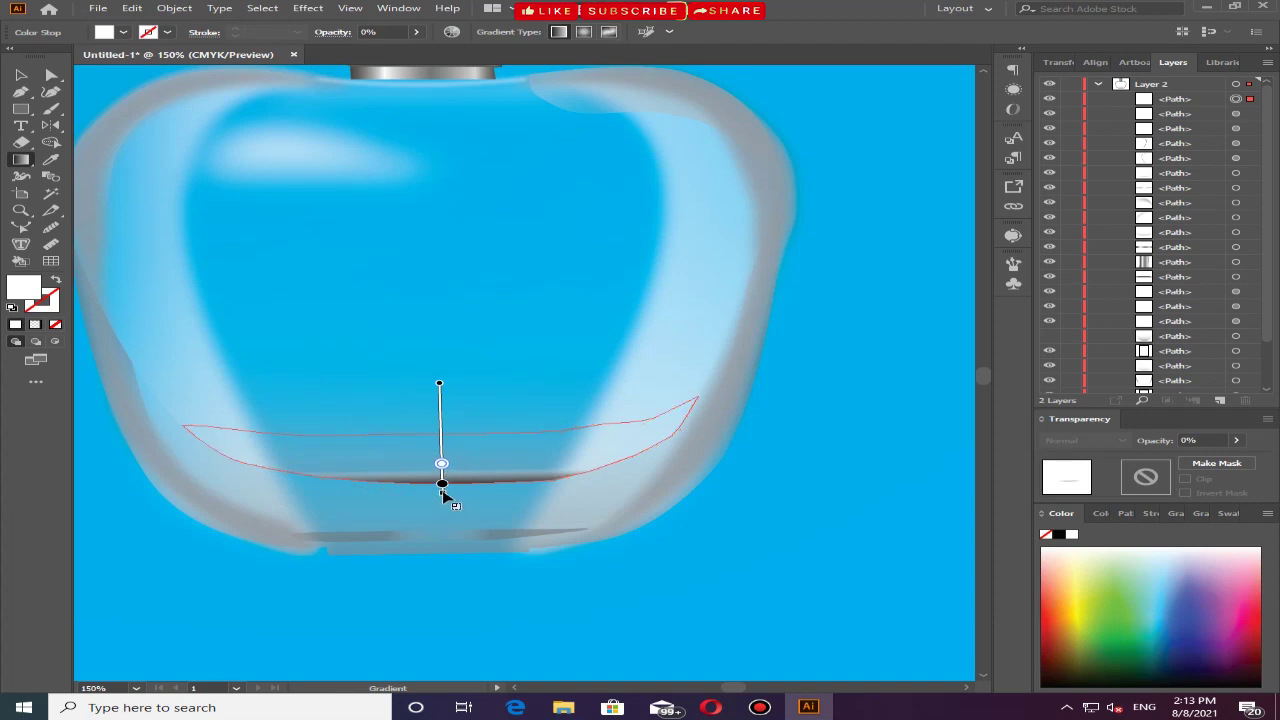
drag(442, 492, 442, 484)
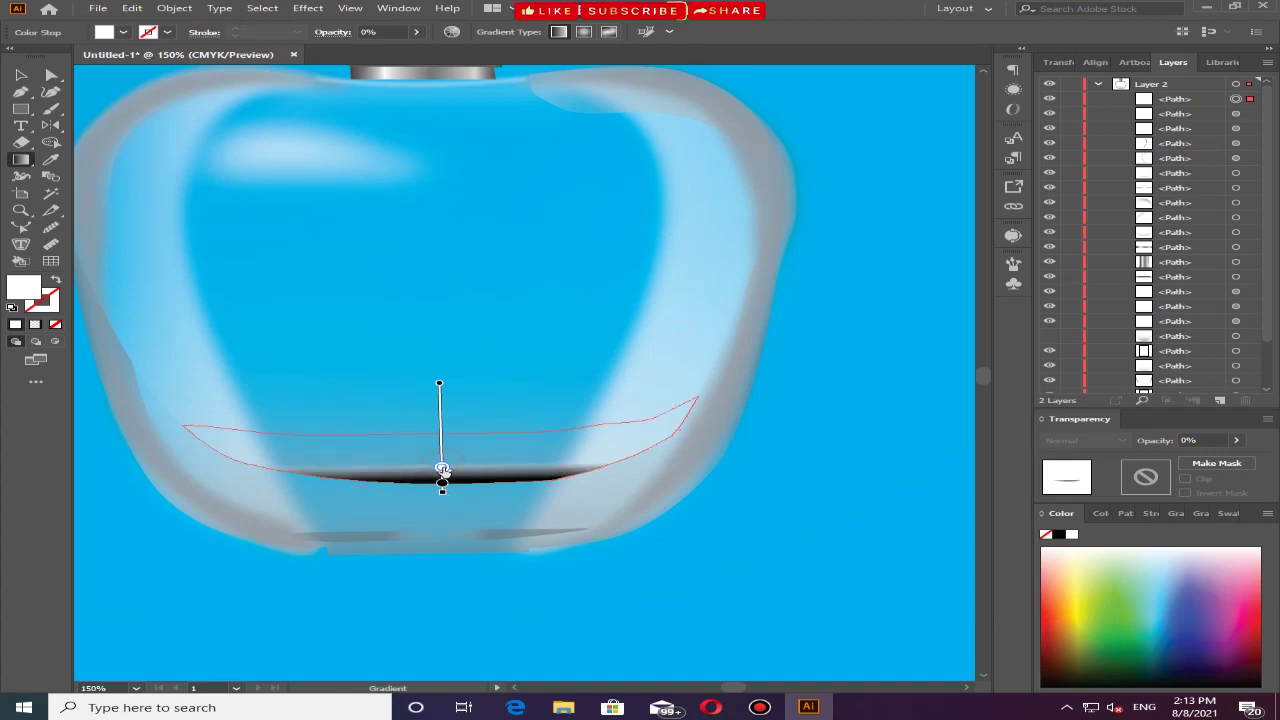
drag(442, 465, 442, 471)
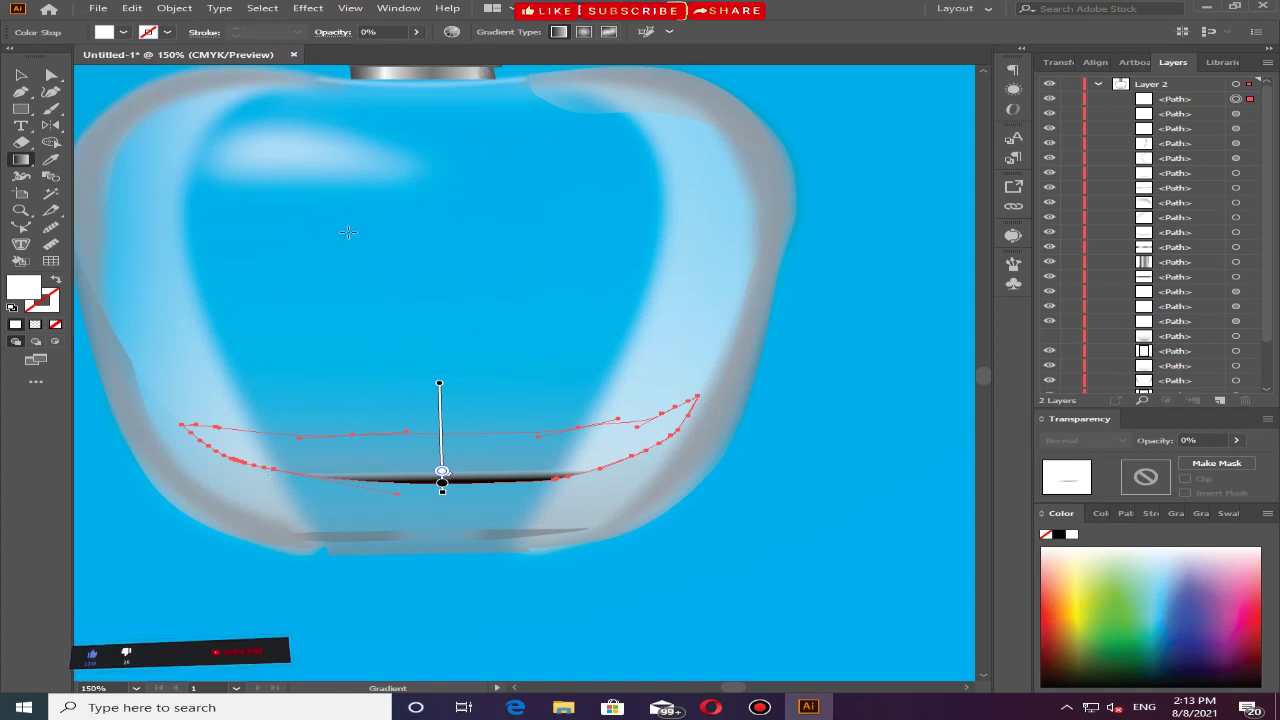
Apply an 8.6 px Gaussian Blur to the band's dark line, then deselect it
click(309, 8)
mouse_move(329, 244)
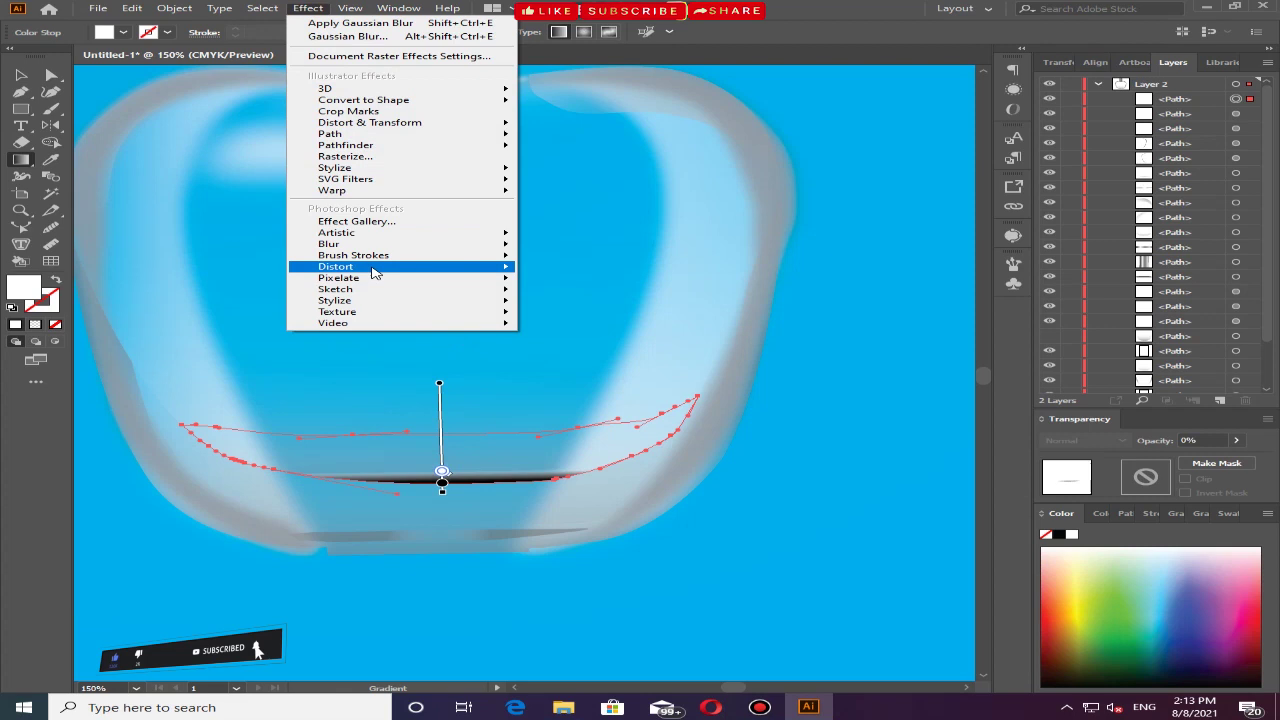
click(576, 247)
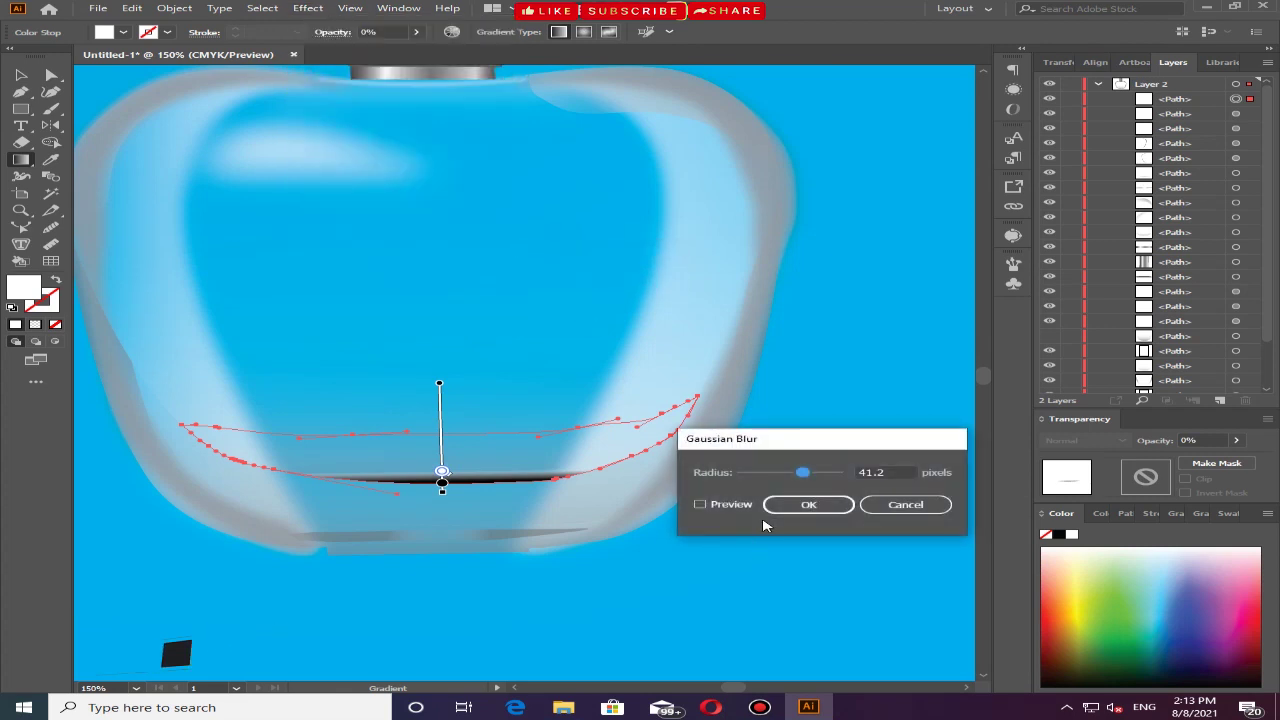
click(700, 505)
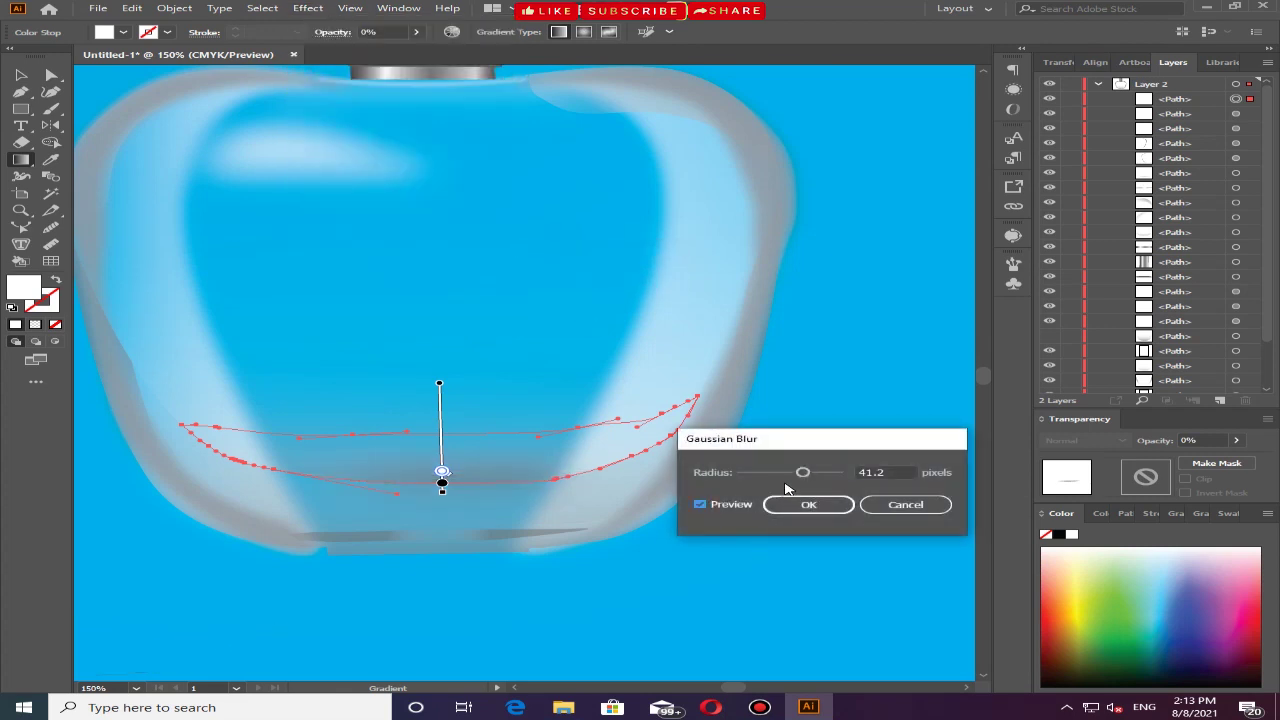
drag(801, 475, 781, 478)
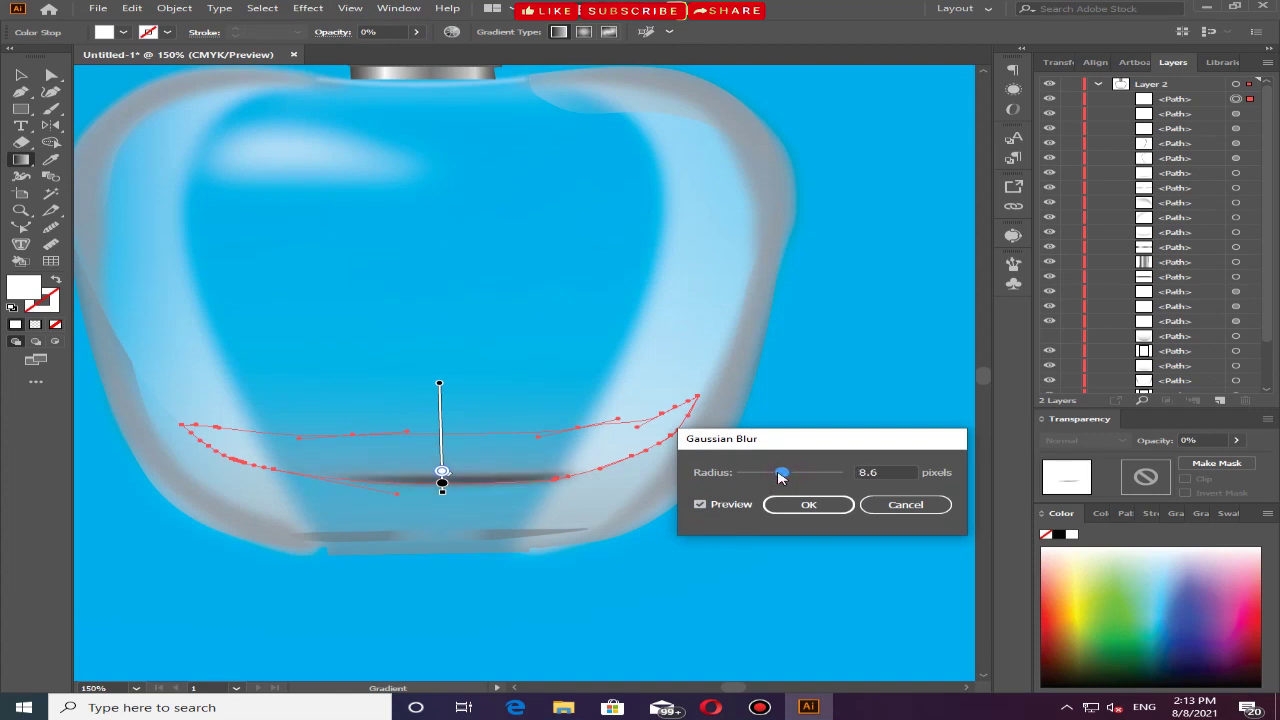
click(808, 505)
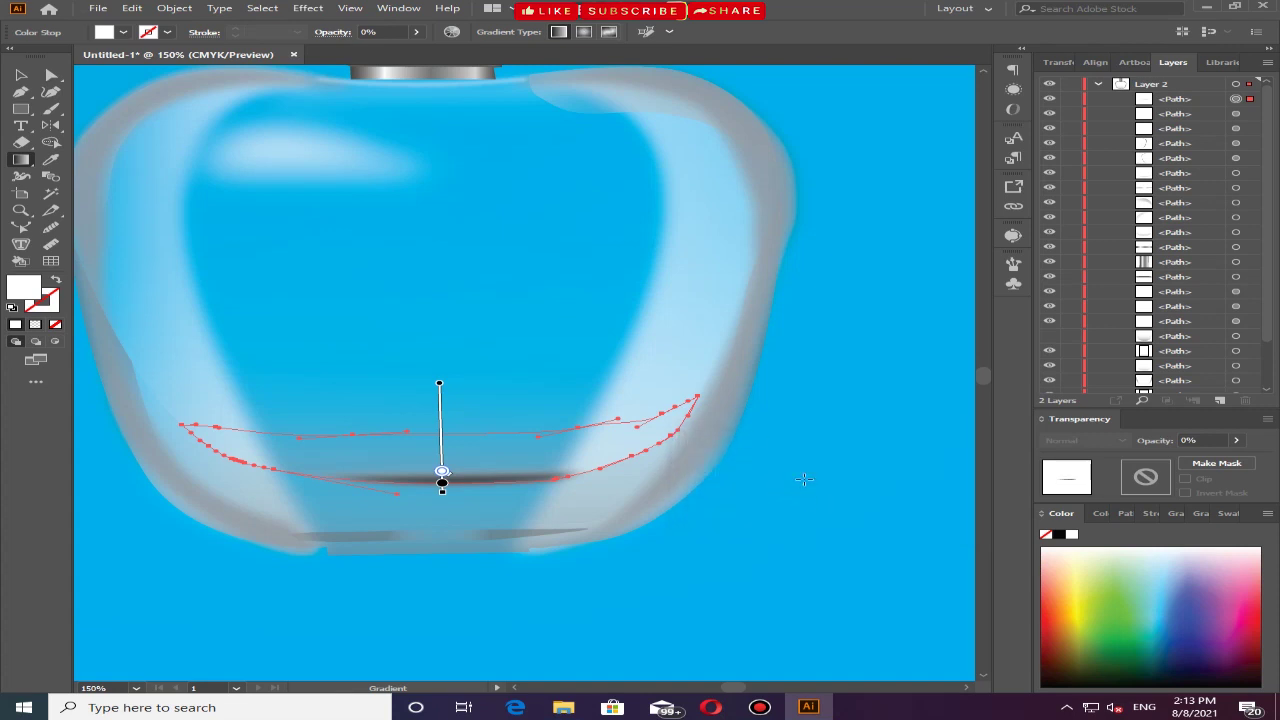
click(21, 75)
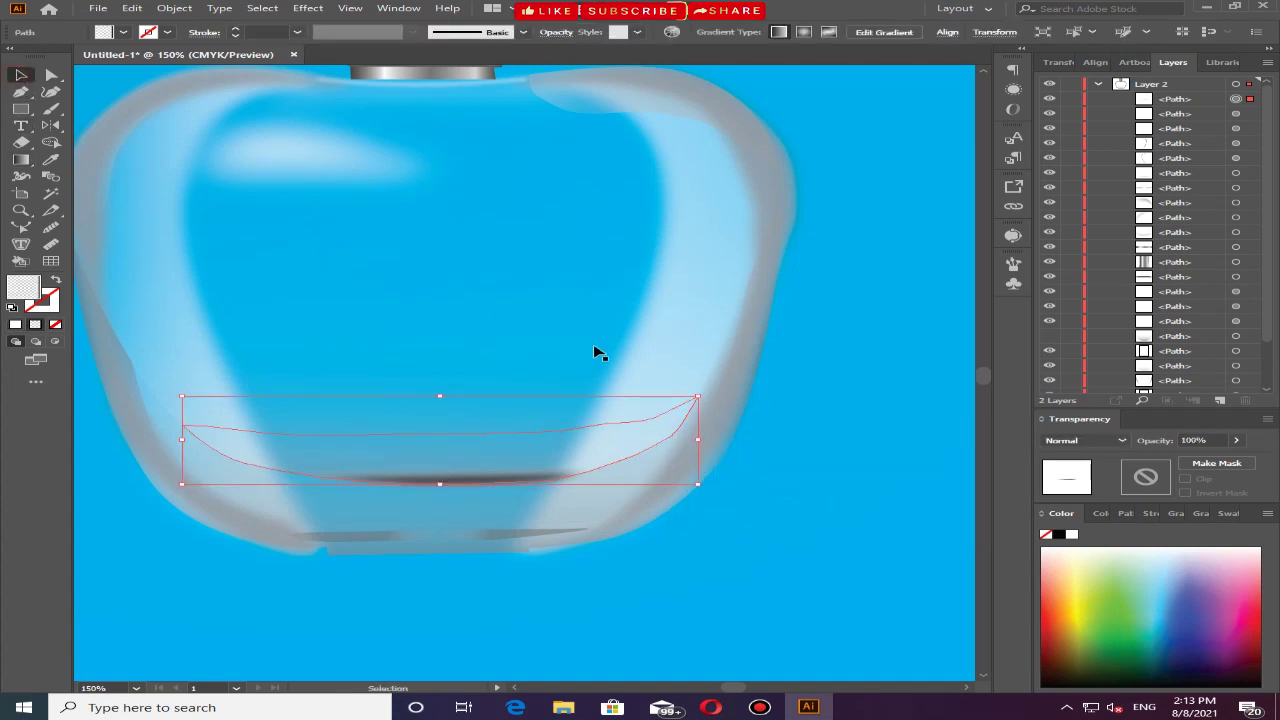
click(827, 374)
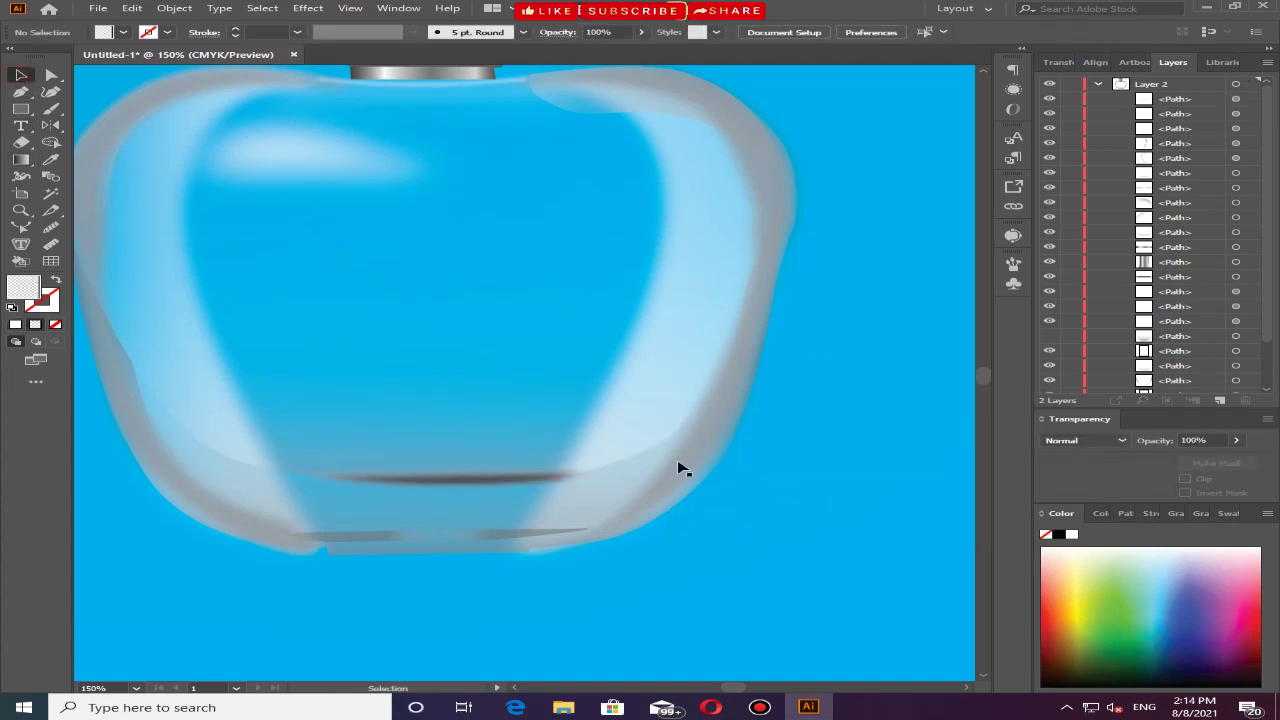
Click through the overlapping paths at the bottle's base on canvas and in Layers
click(476, 537)
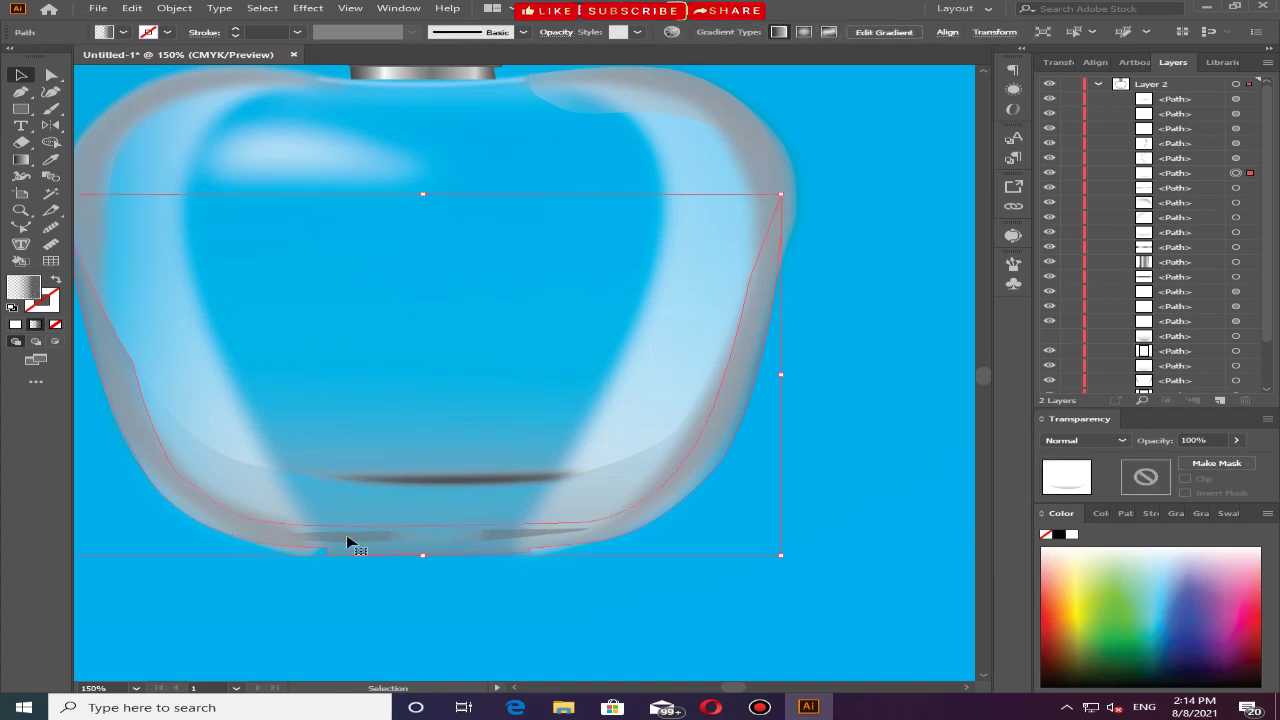
click(296, 534)
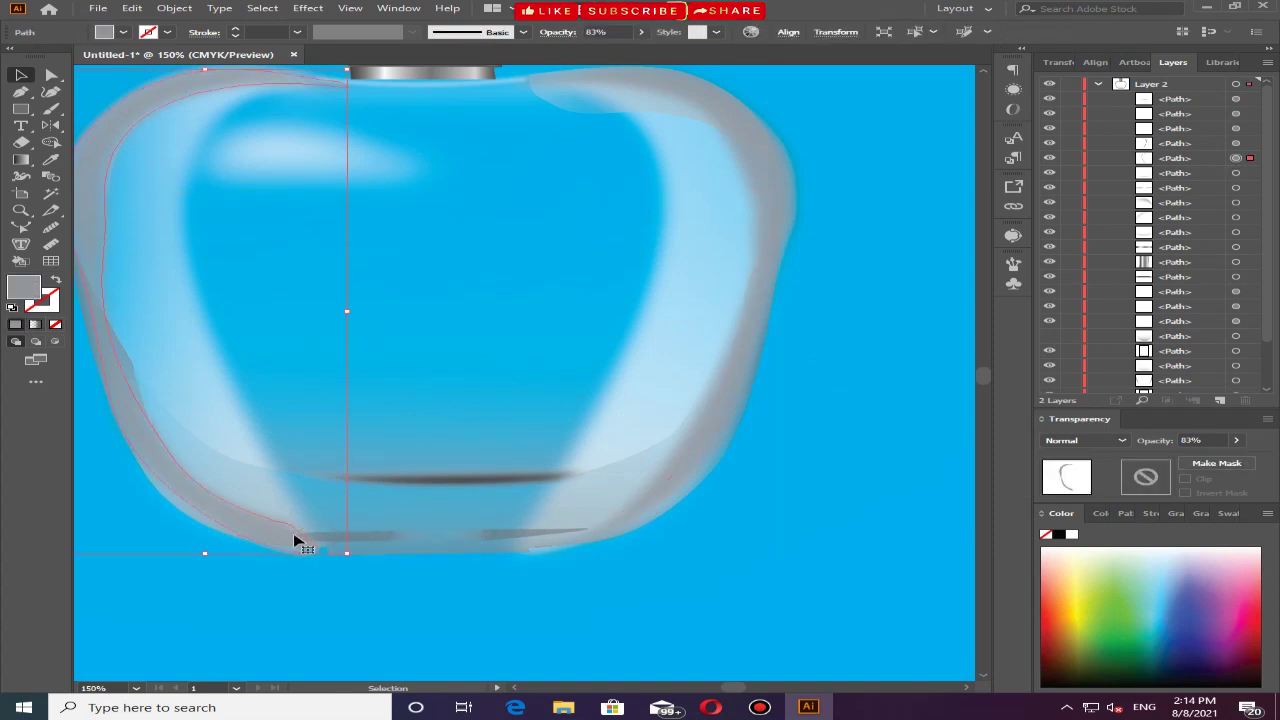
click(377, 543)
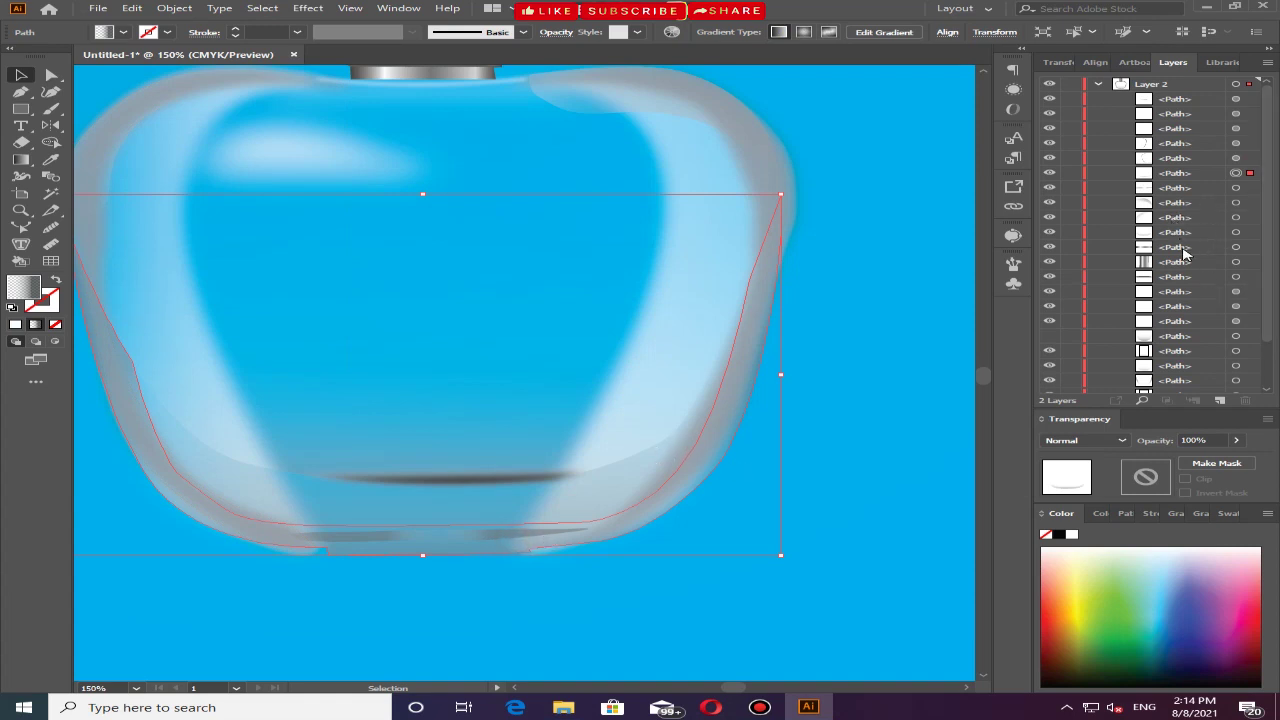
click(1249, 278)
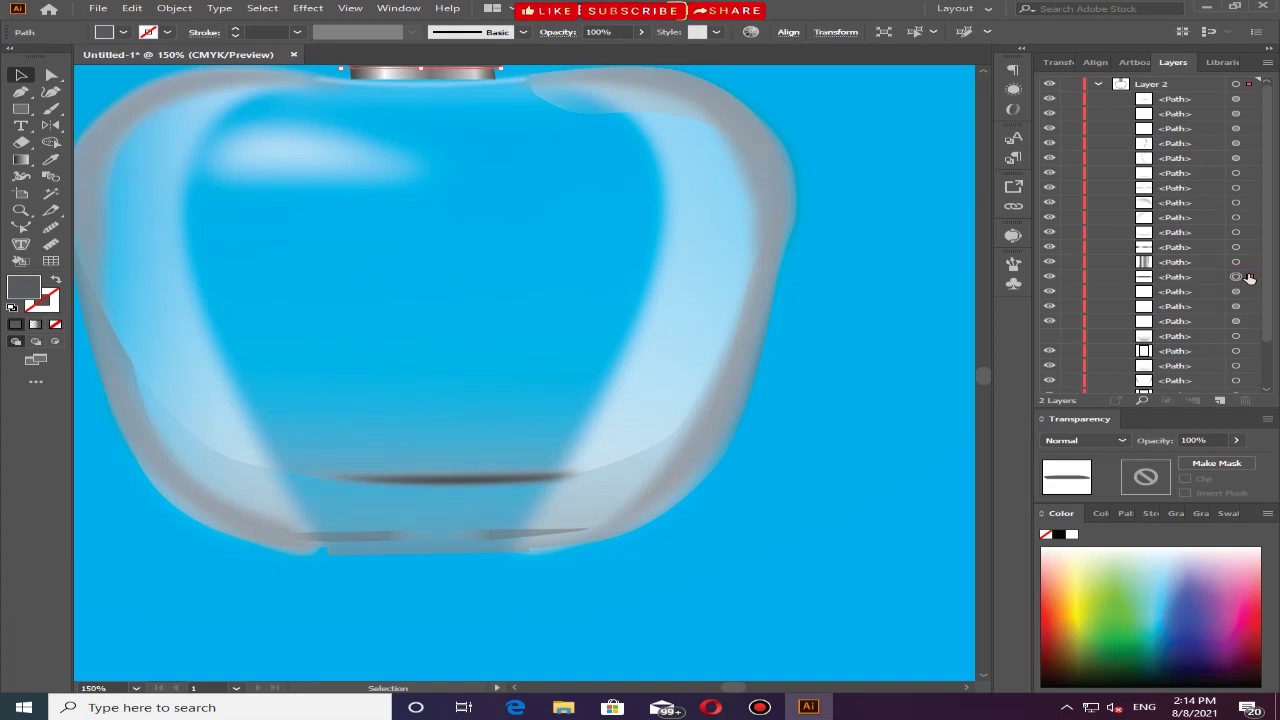
click(1189, 338)
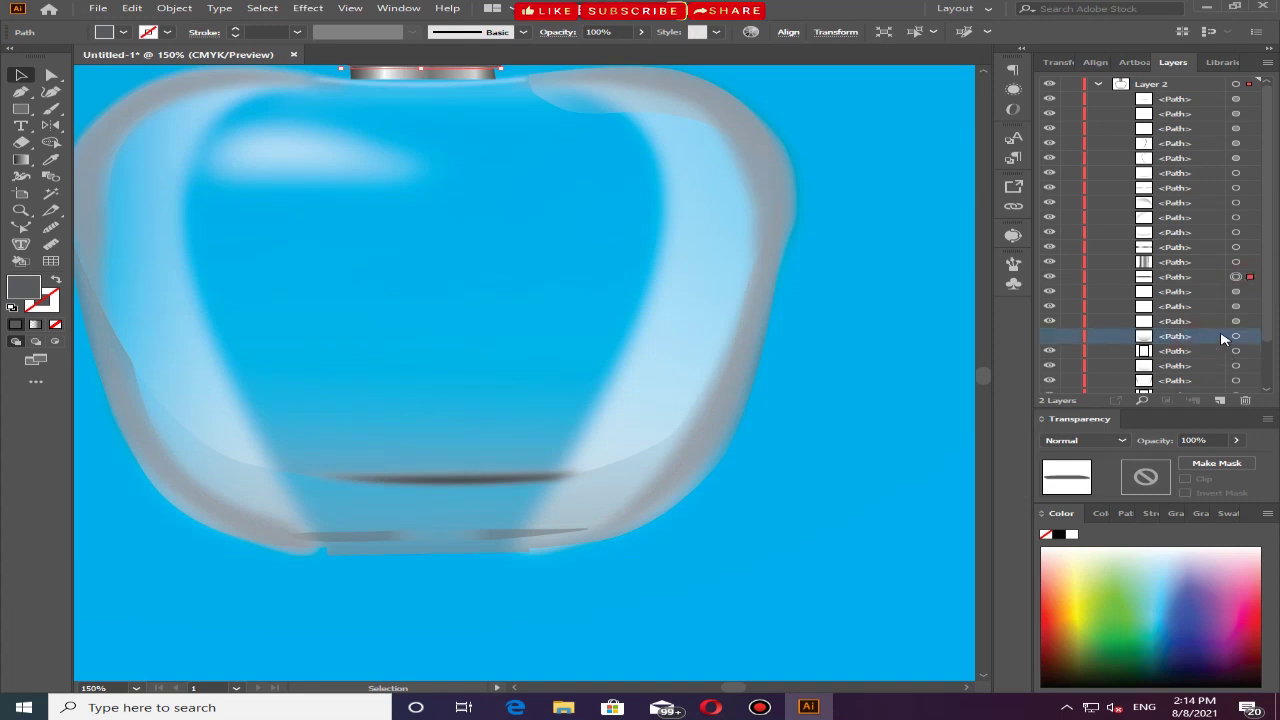
click(1251, 339)
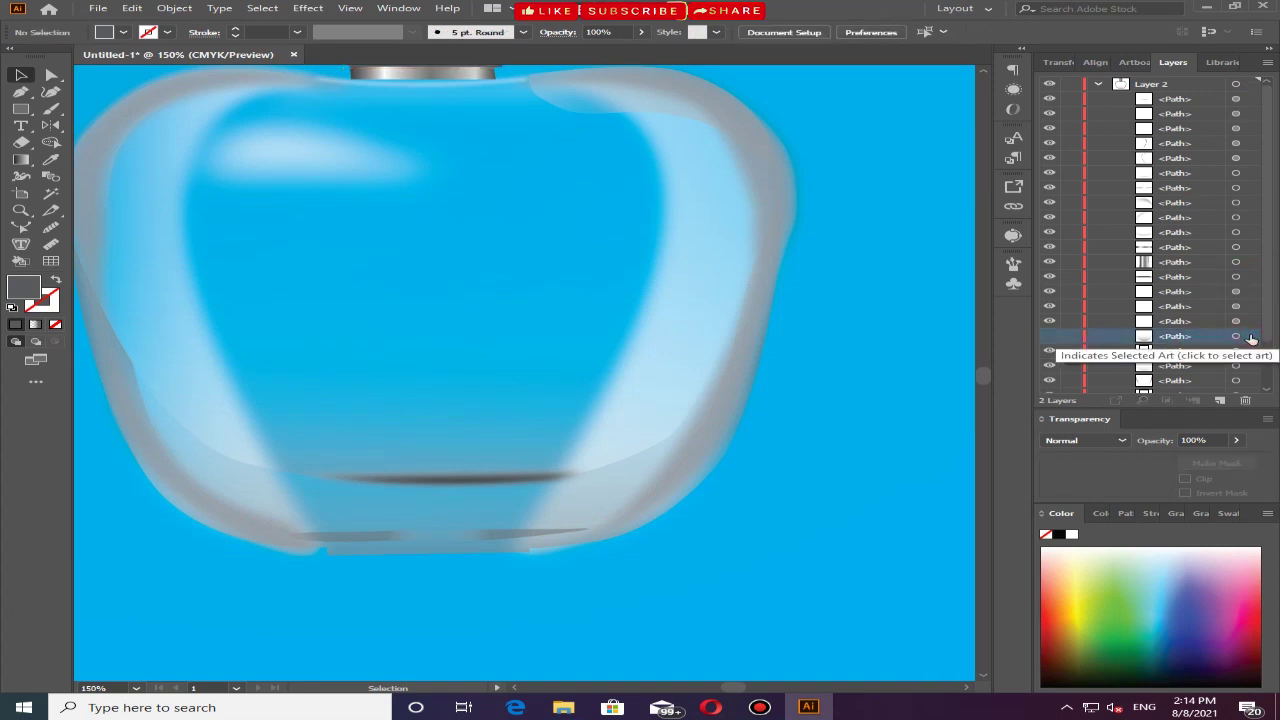
click(519, 535)
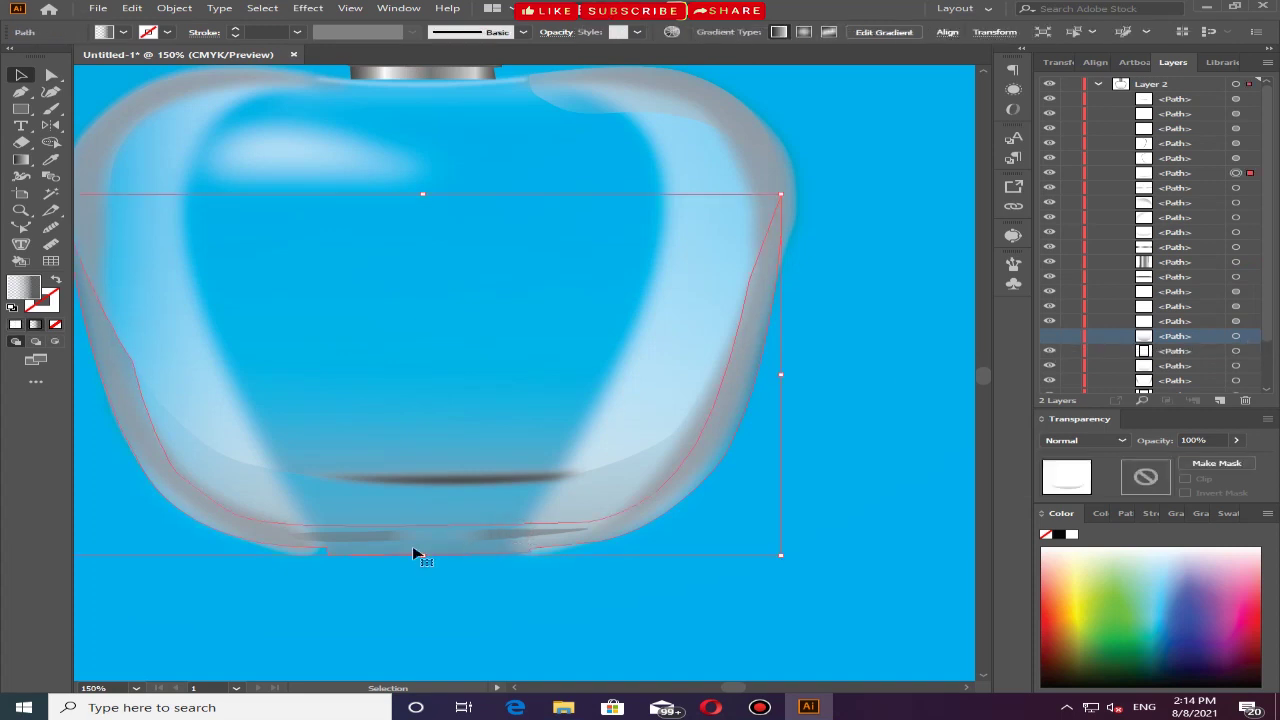
drag(317, 561, 358, 529)
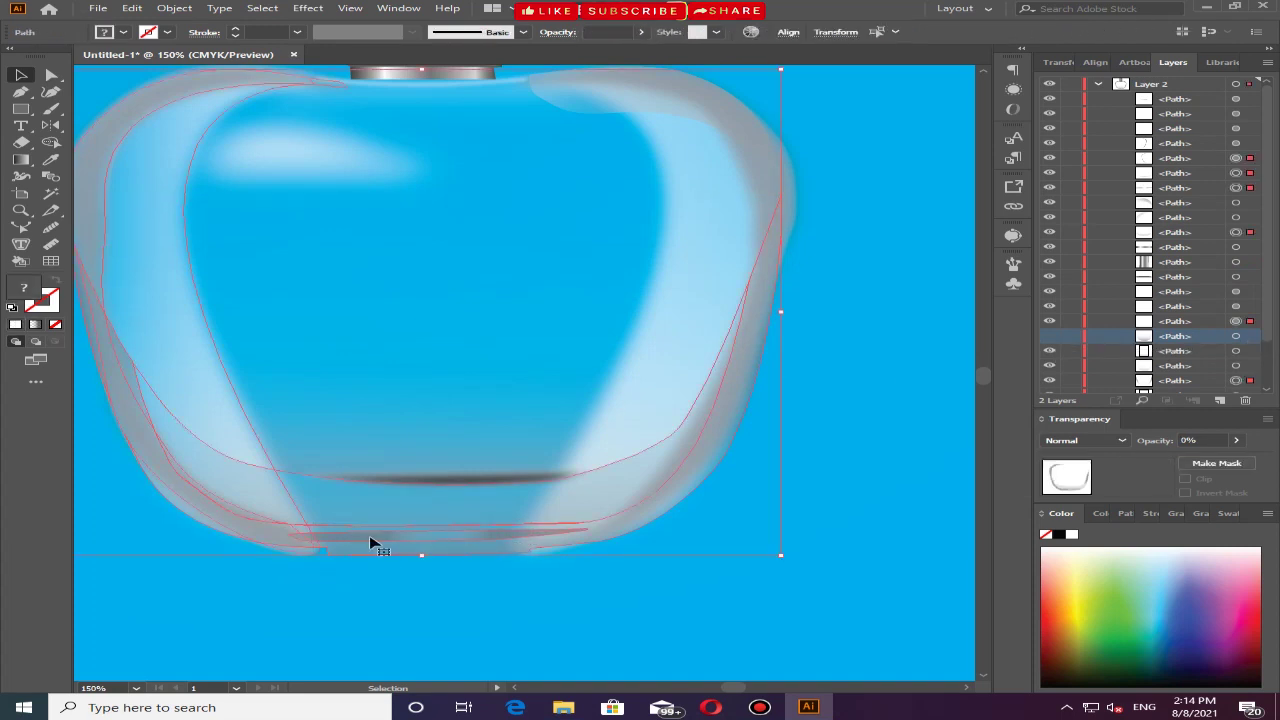
click(396, 616)
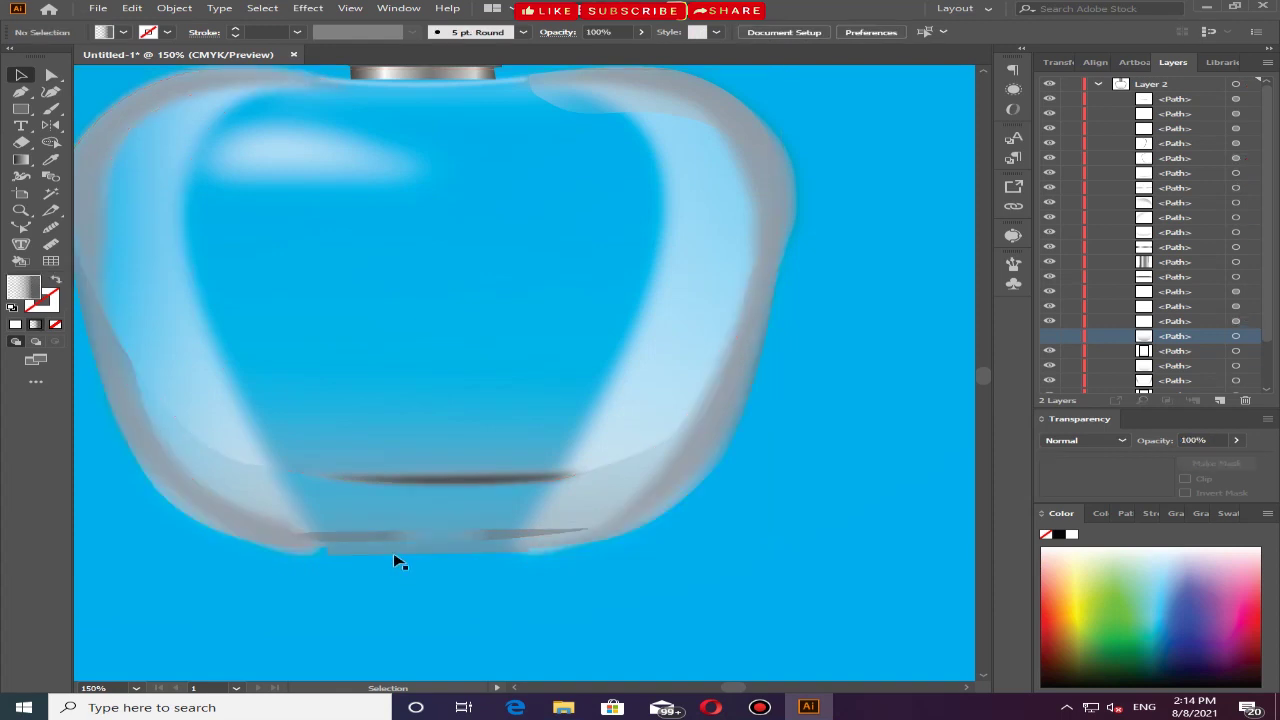
Use the Layers panel to select the thin strip along the bottle's bottom edge
click(397, 540)
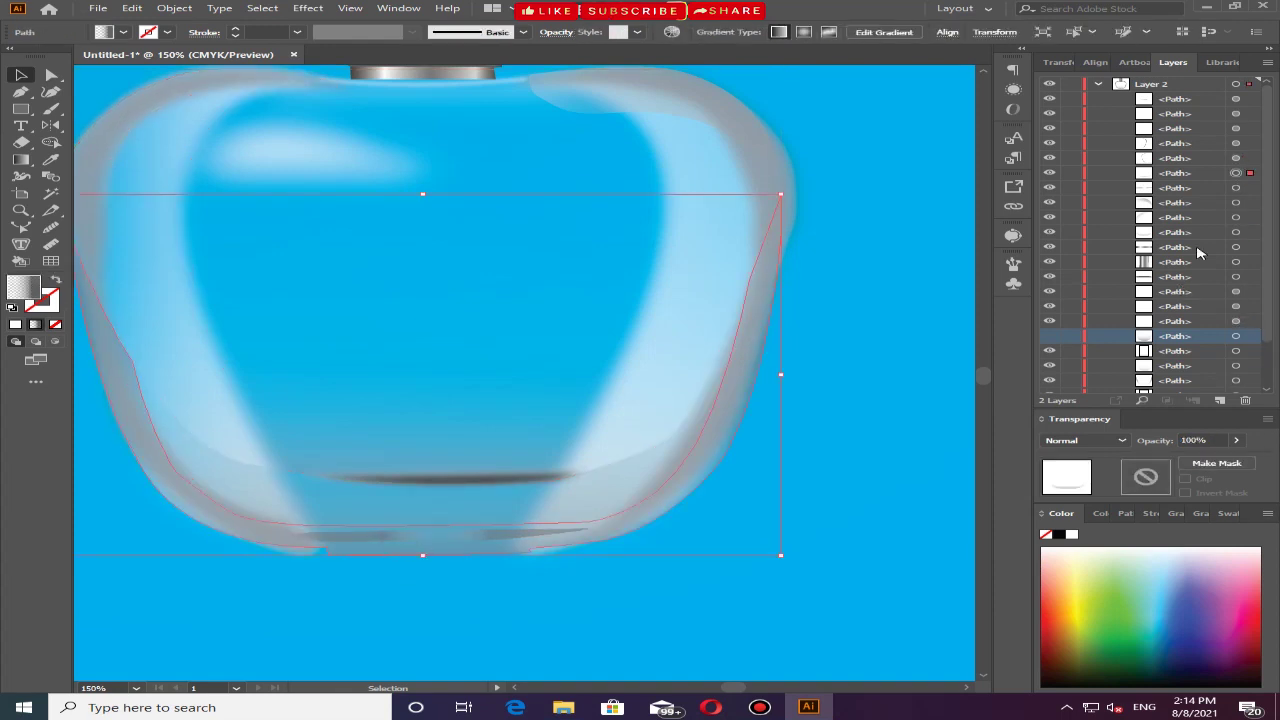
scroll(1145, 300, down, 3)
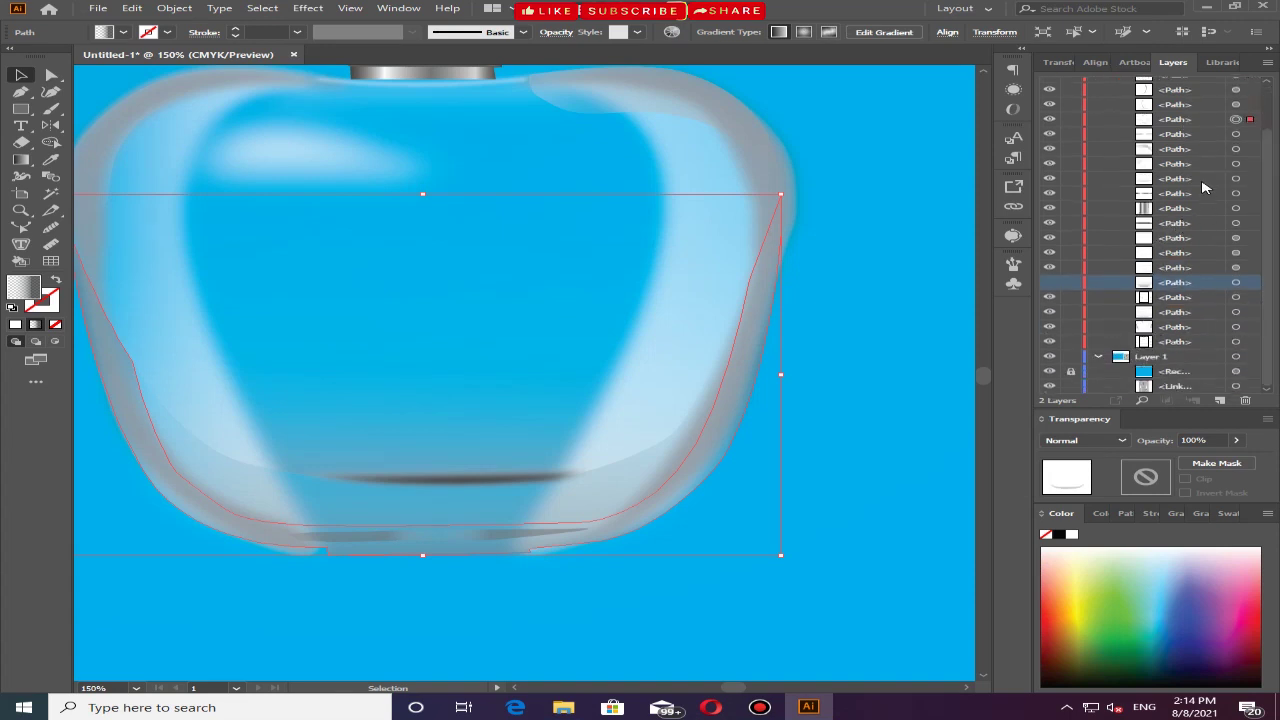
click(1250, 194)
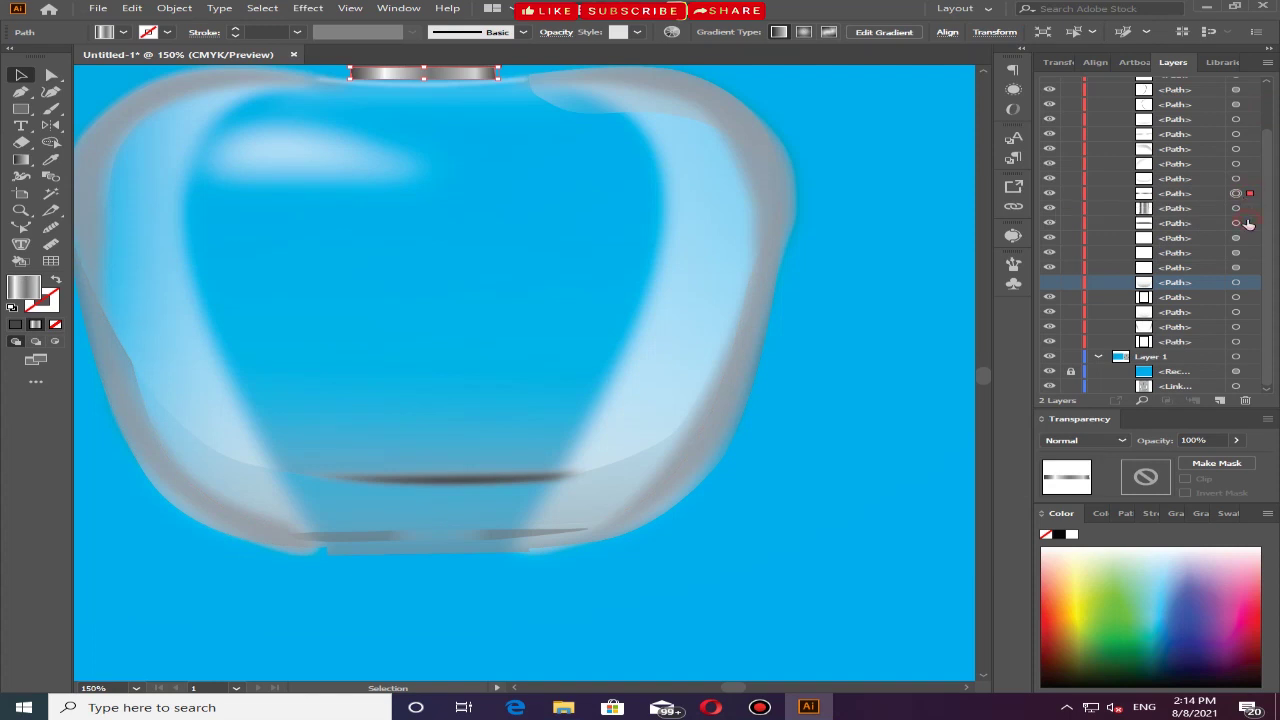
click(1248, 223)
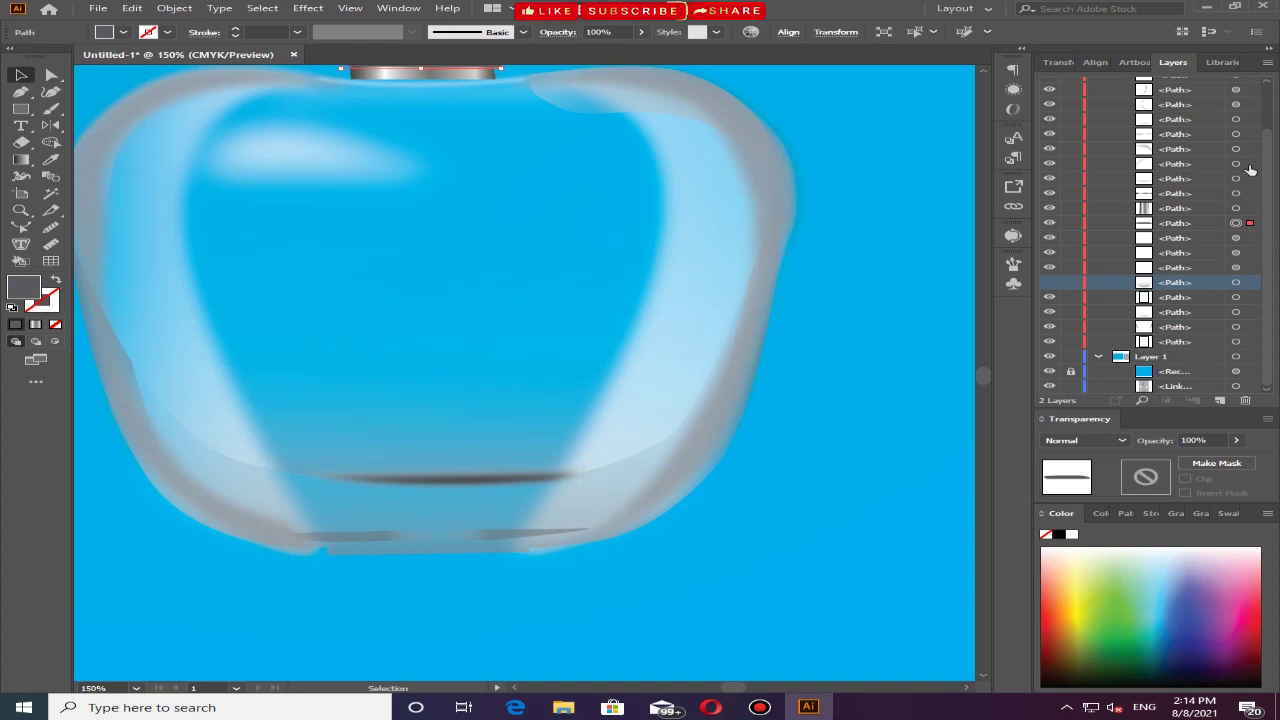
click(1248, 134)
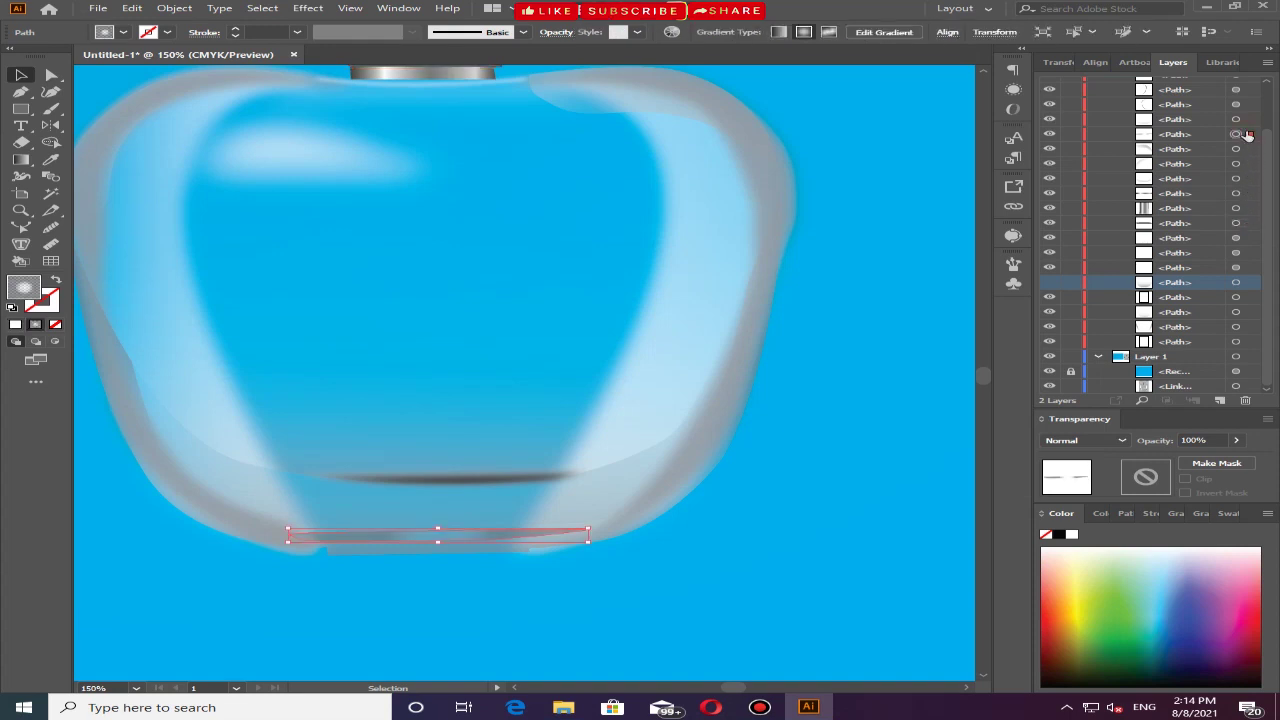
Apply a Gaussian Blur of about 4.9 px to the thin bottom strip
click(310, 8)
mouse_move(329, 244)
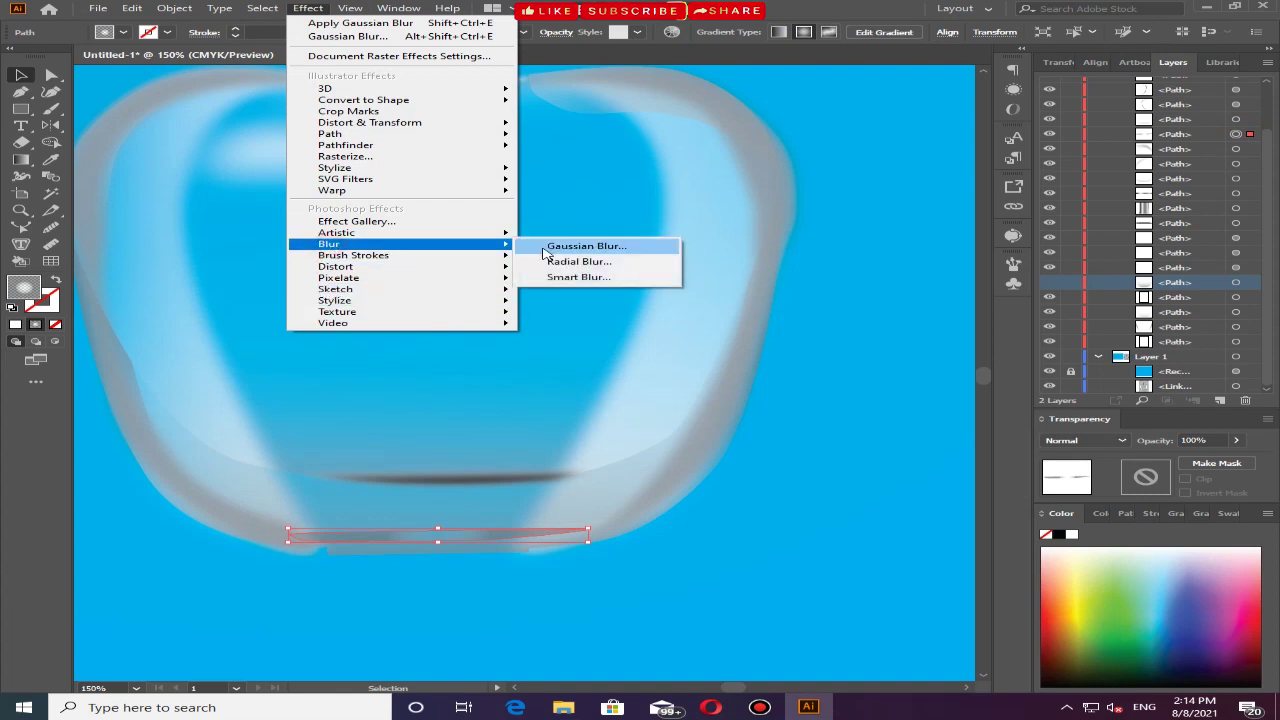
click(579, 246)
click(700, 505)
drag(782, 472, 776, 473)
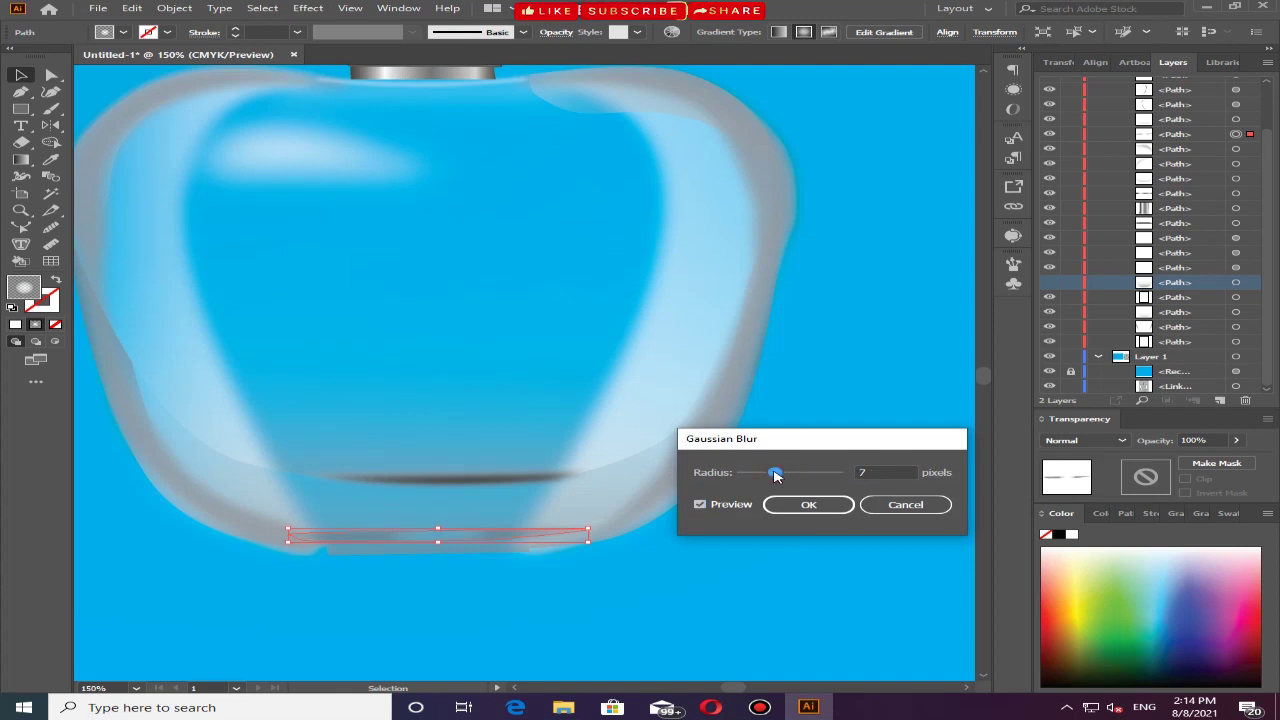
mouse_move(775, 474)
mouse_down()
mouse_move(763, 473)
mouse_move(825, 472)
mouse_move(782, 475)
mouse_up()
click(808, 504)
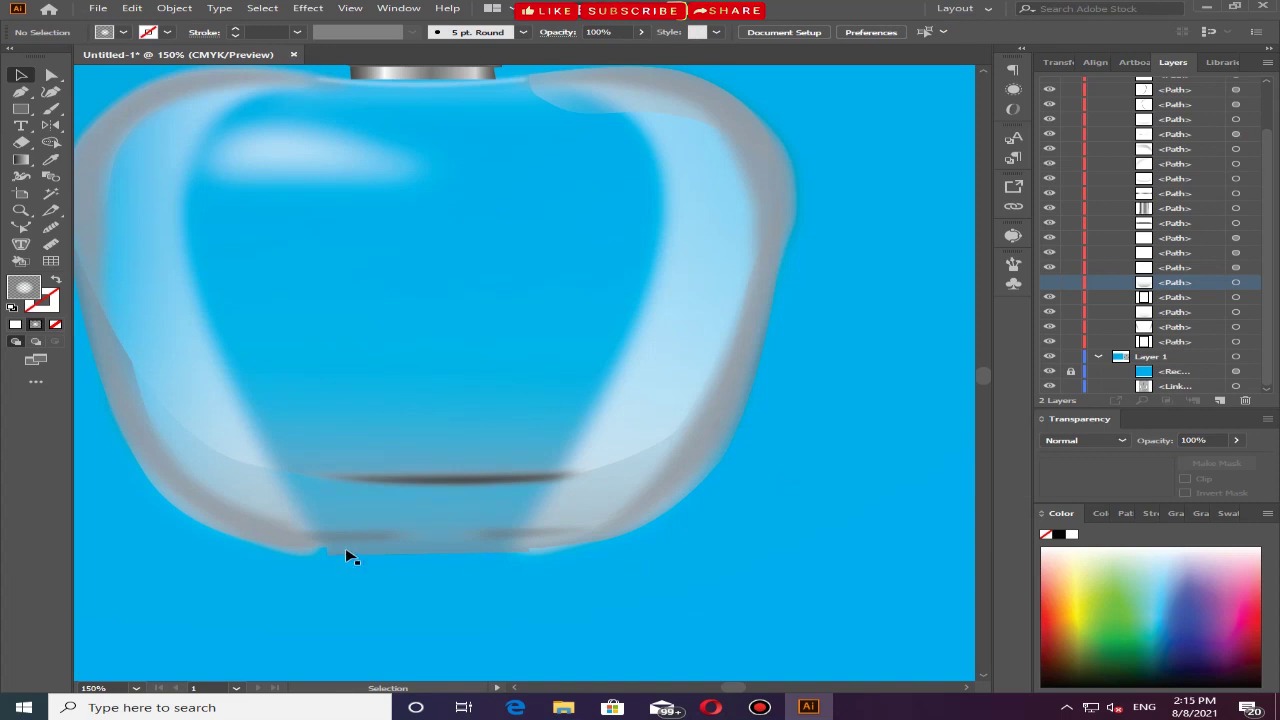
Zoom out to view the whole finished bottle alongside its reference image
alt+scroll(334, 524, down, 2)
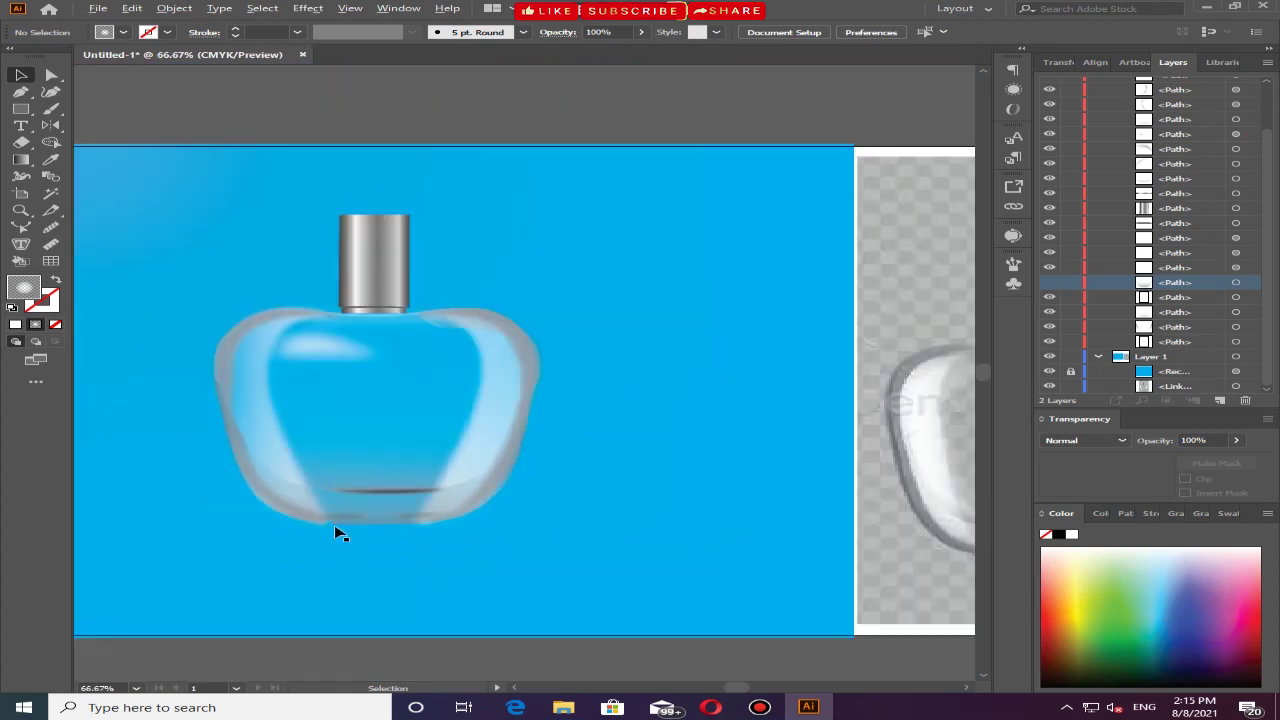
alt+scroll(334, 524, down, 1)
alt+scroll(328, 523, down, 1)
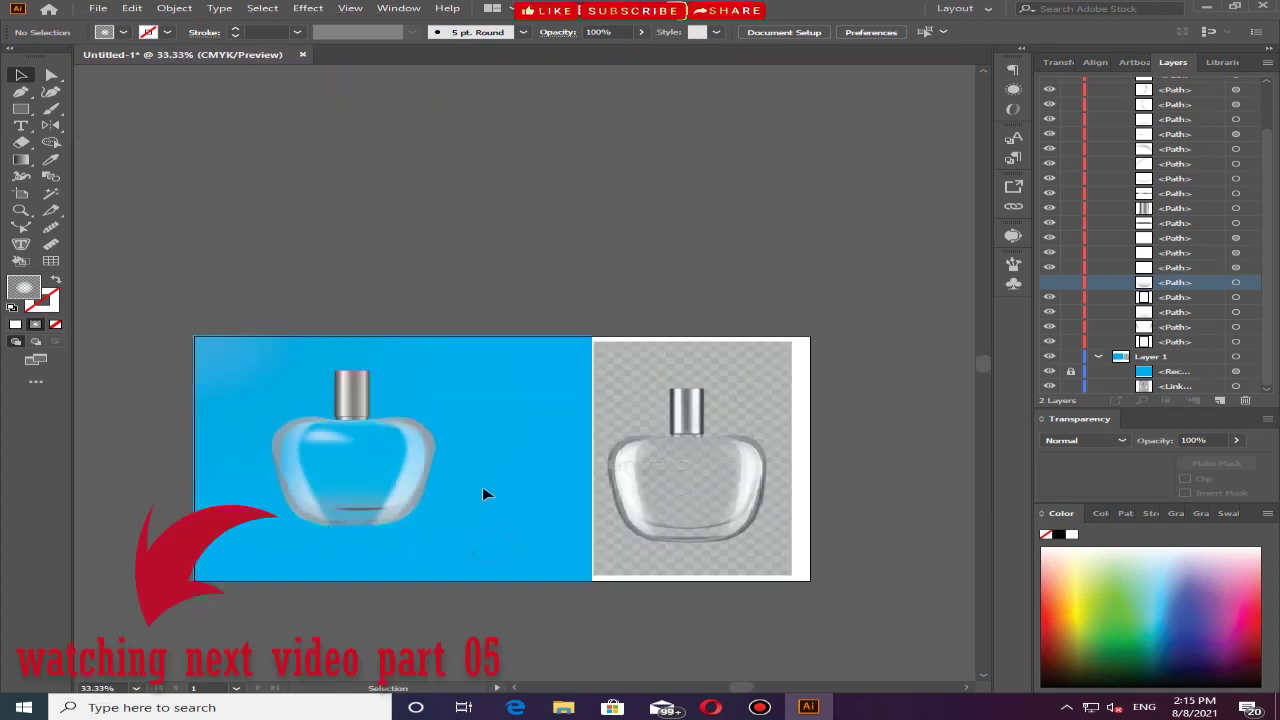
alt+scroll(455, 449, up, 1)
alt+scroll(389, 448, up, 3)
alt+scroll(389, 448, up, 2)
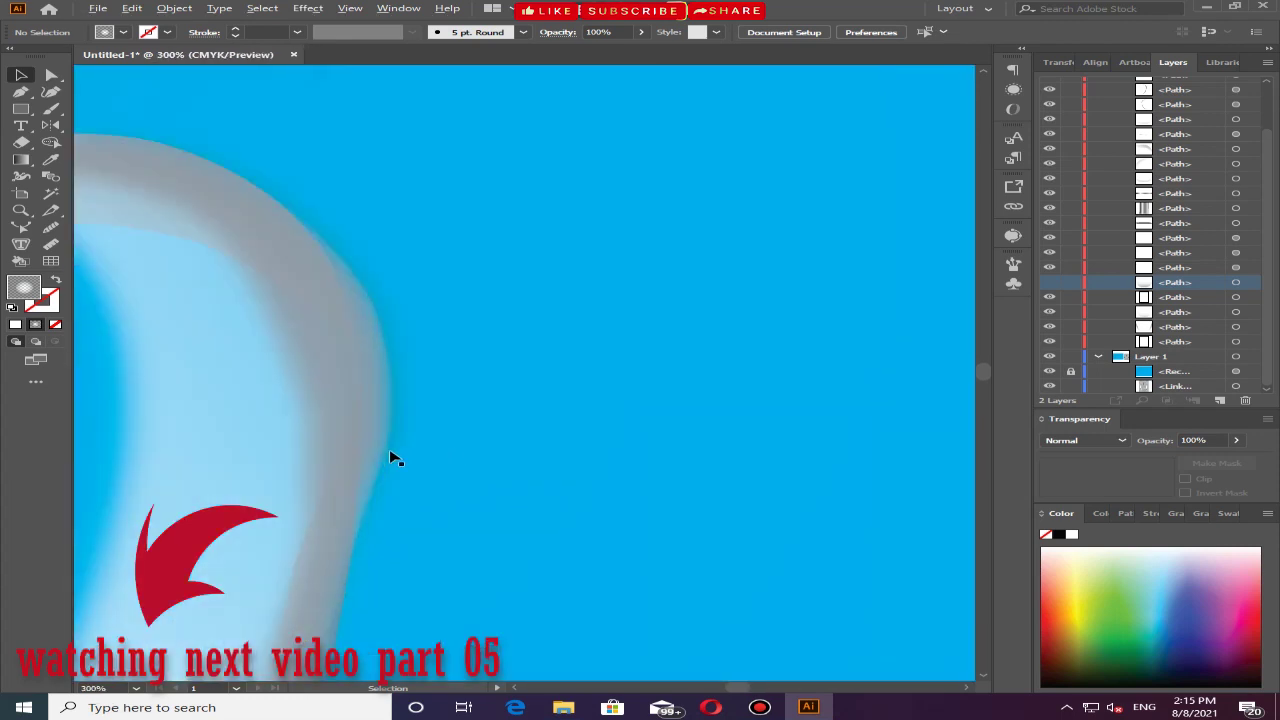
alt+scroll(389, 448, down, 2)
alt+scroll(391, 447, down, 2)
alt+scroll(391, 447, down, 2)
alt+scroll(252, 441, up, 1)
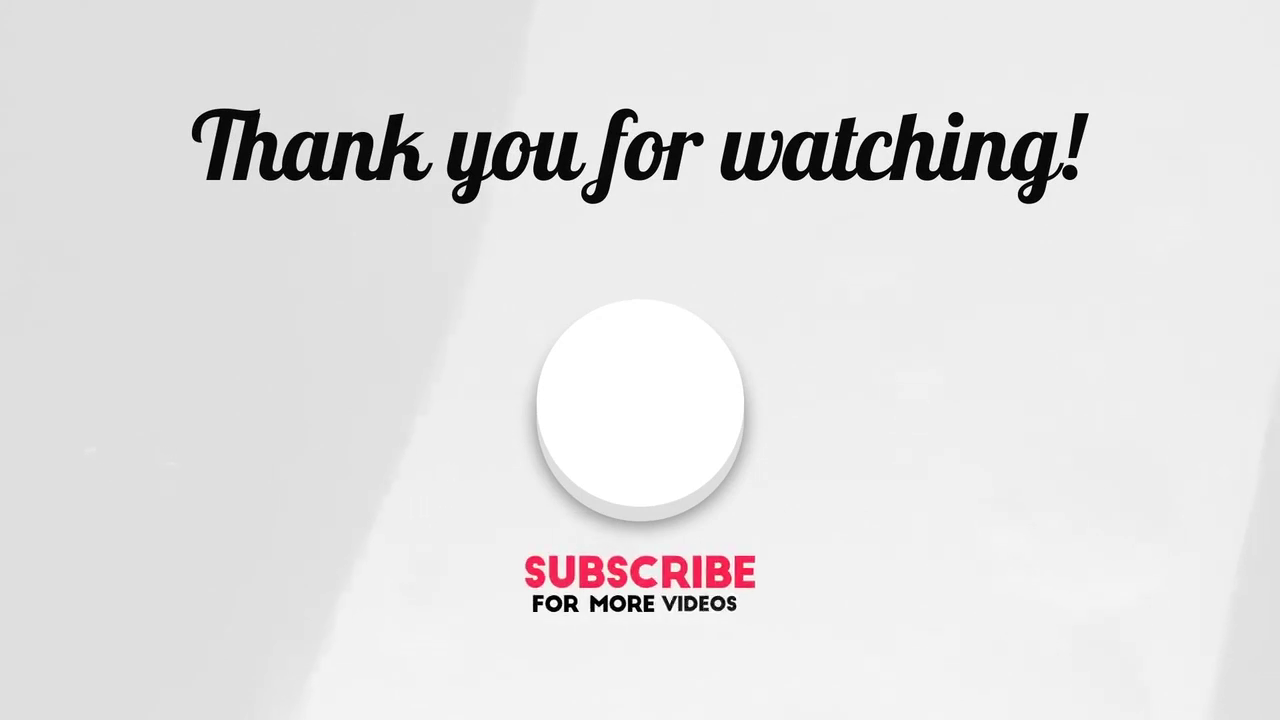